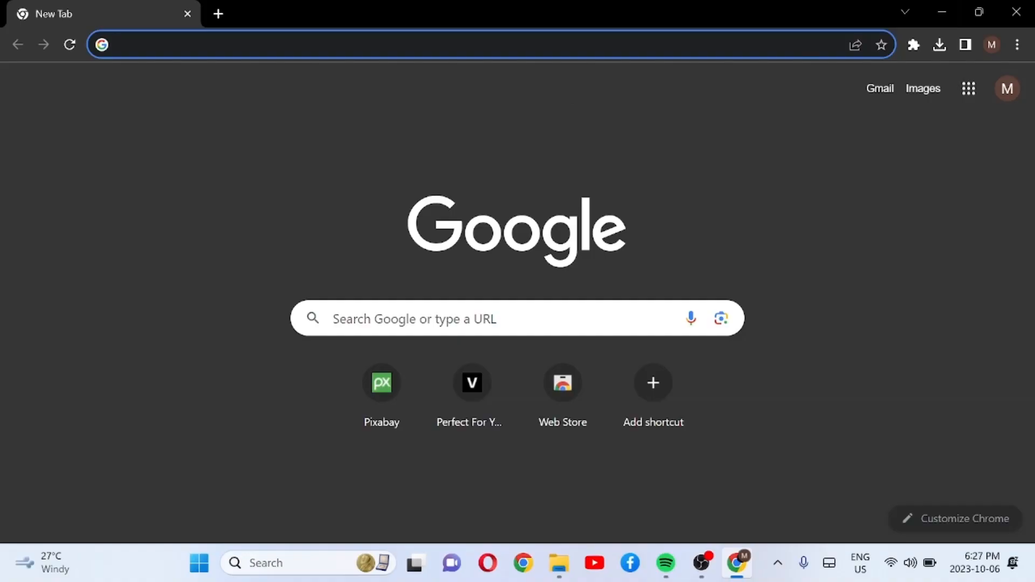
Step: Open the veed.io website in the browser
{"action": "left_click", "coordinate": [466, 45]}
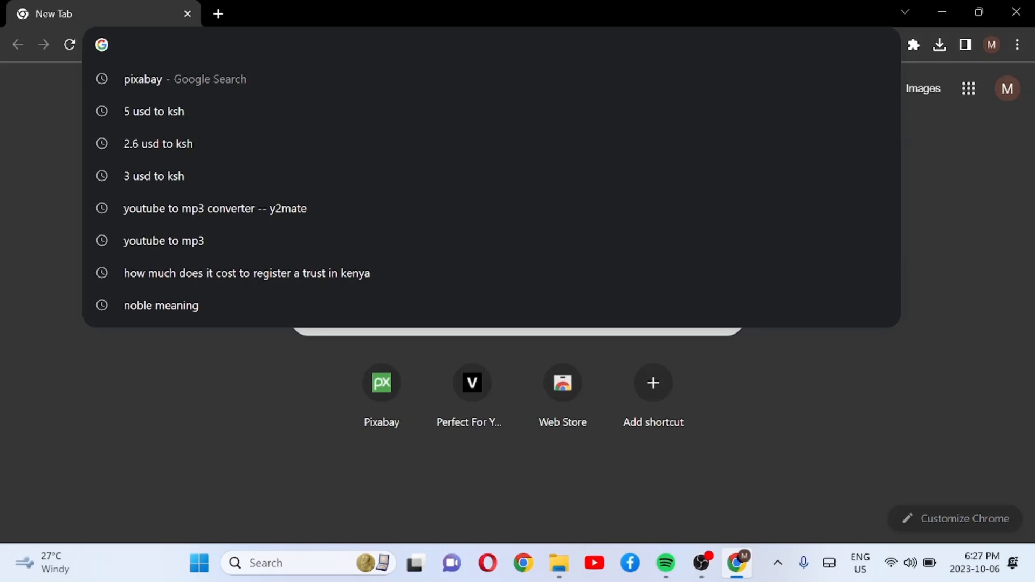
{"action": "type", "text": "veed."}
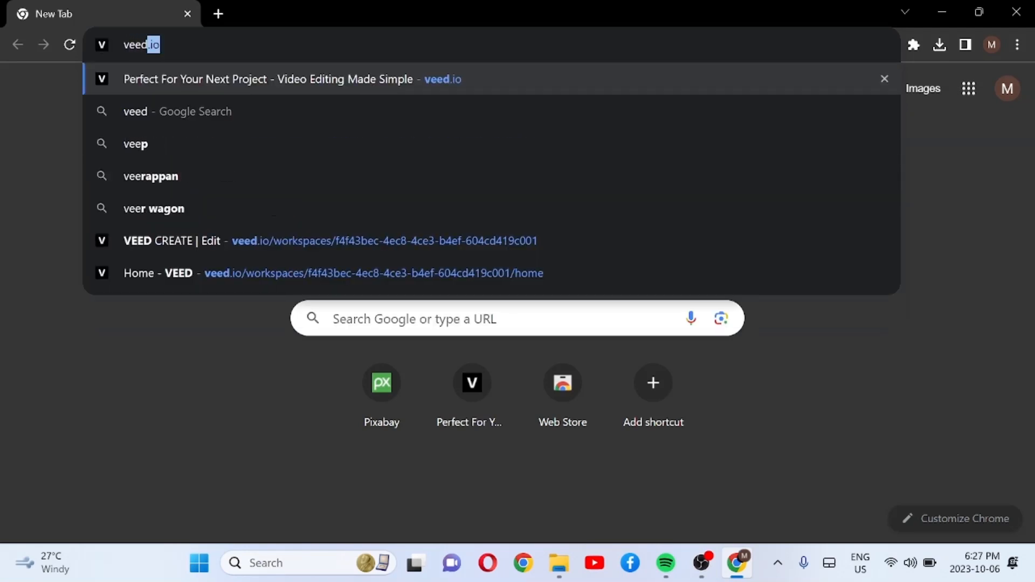
{"action": "type", "text": "io"}
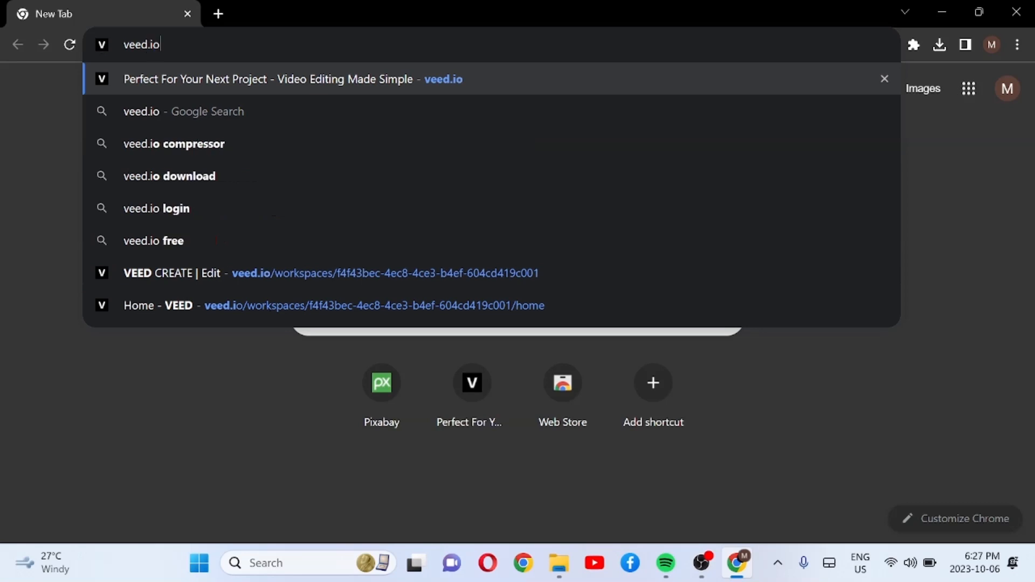
{"action": "key", "text": "Return"}
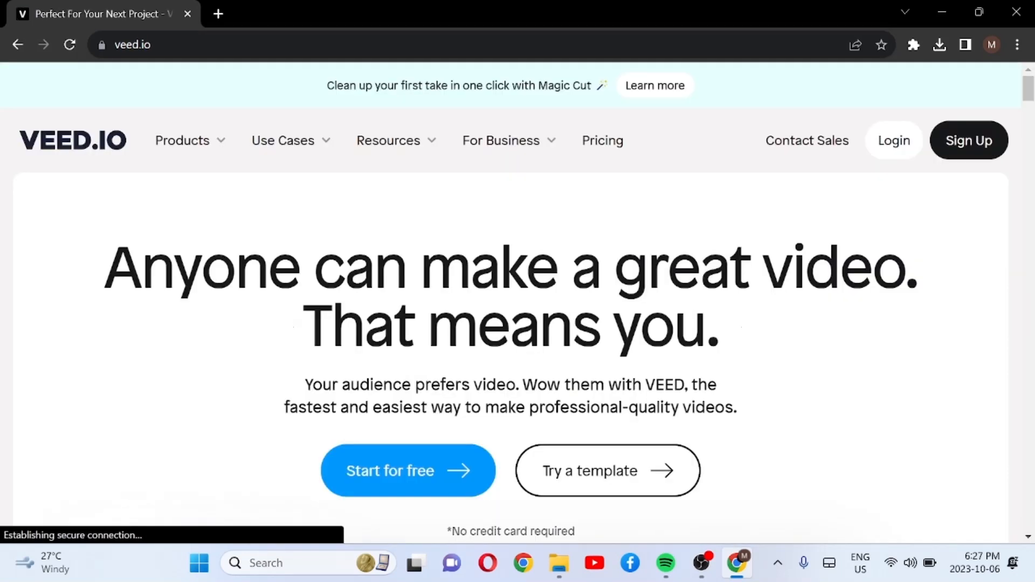
Step: Sign up to VEED with the listed Google account and create a new project, dismissing the New Project dialog to reach the empty editor
{"action": "left_click", "coordinate": [965, 146]}
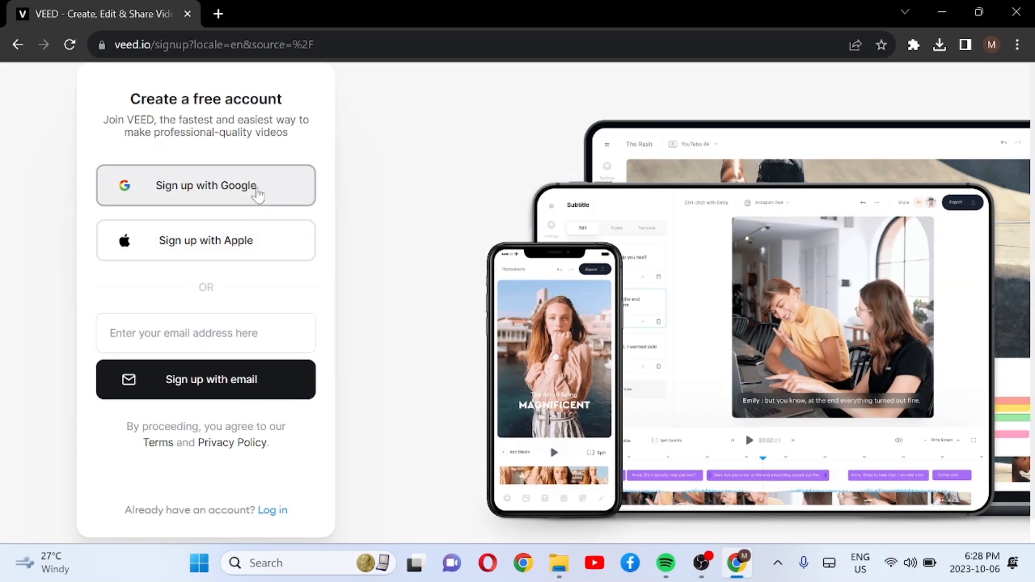
{"action": "left_click", "coordinate": [258, 194]}
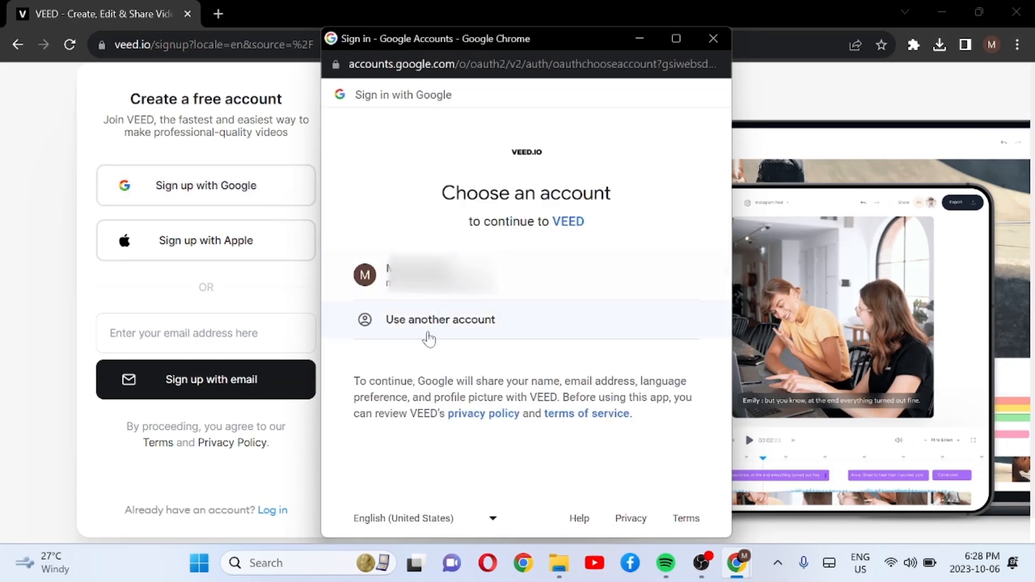
{"action": "left_click", "coordinate": [451, 291]}
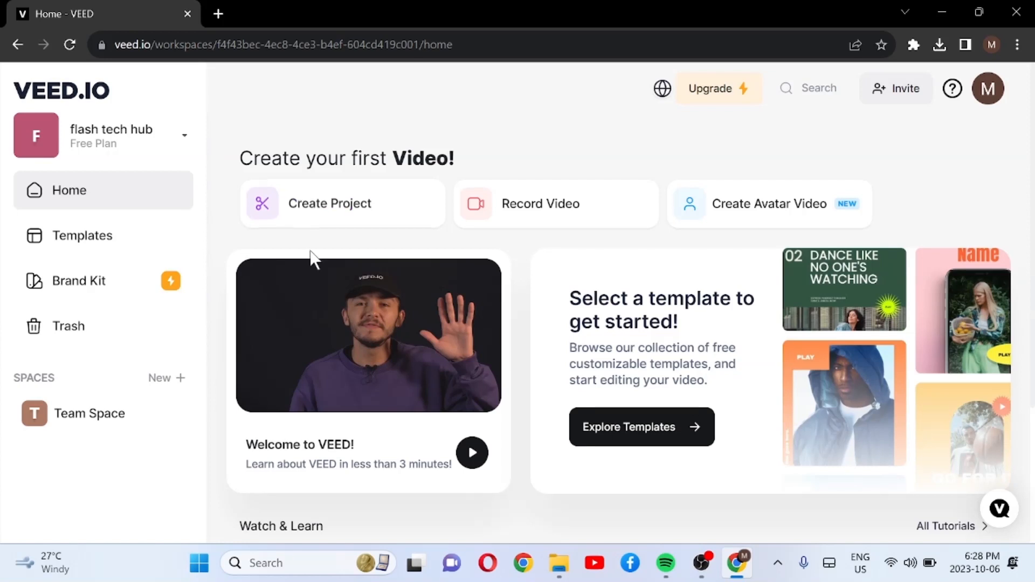
{"action": "left_click", "coordinate": [330, 215]}
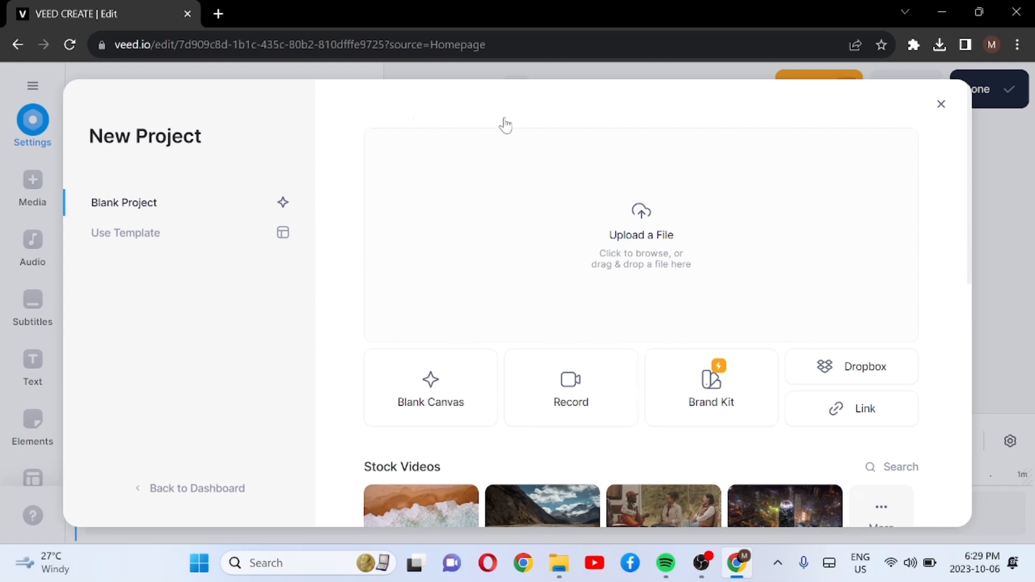
{"action": "left_click", "coordinate": [941, 105]}
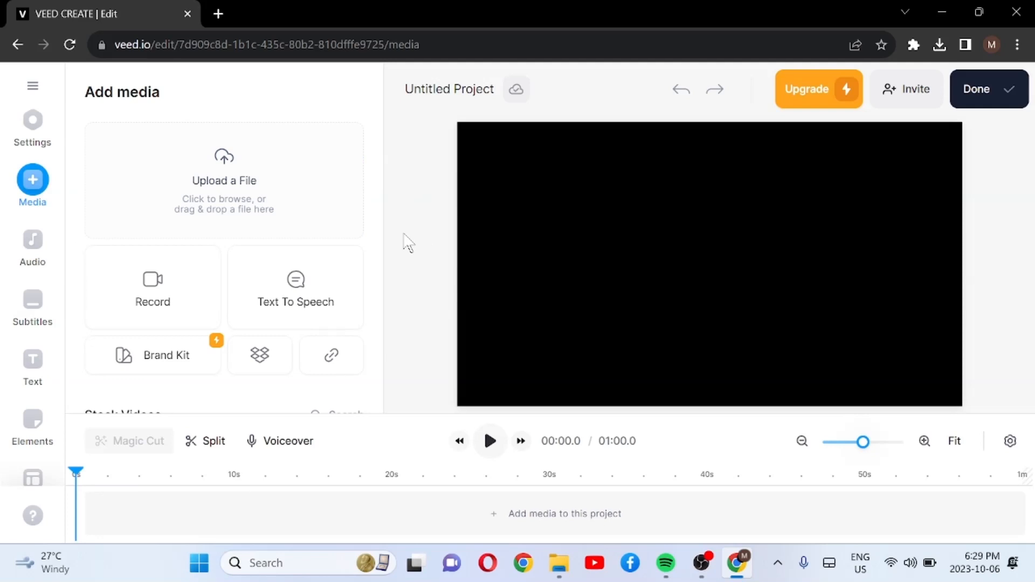
Step: Open pixabay.com in a new browser tab
{"action": "left_click", "coordinate": [219, 13]}
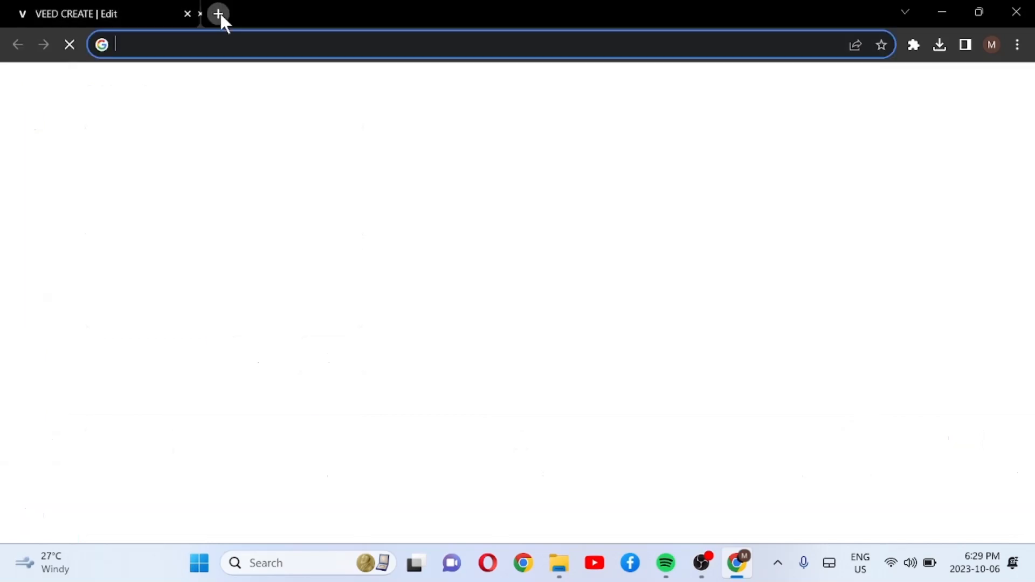
{"action": "type", "text": "p"}
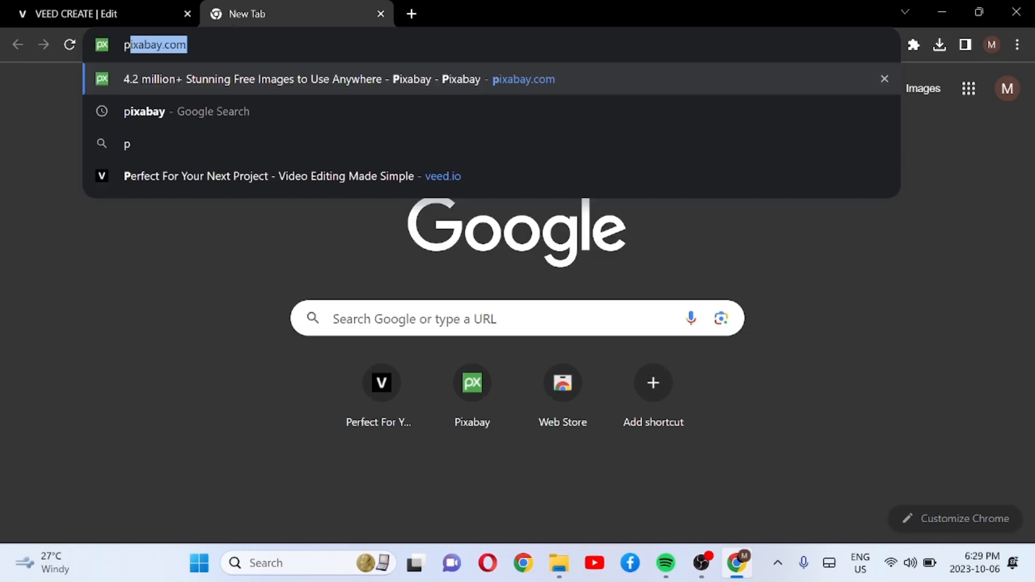
{"action": "type", "text": "ixabay.com"}
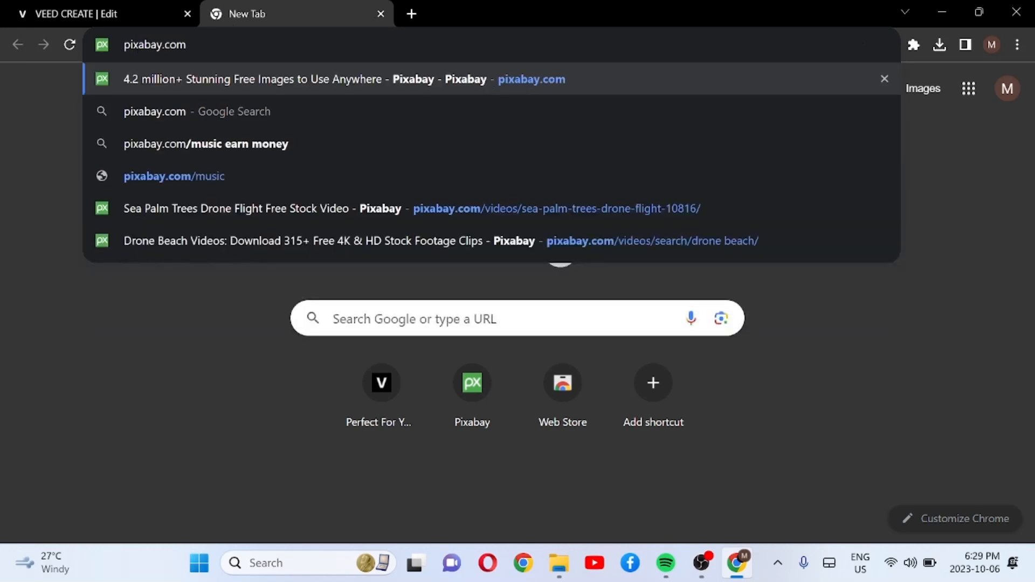
{"action": "key", "text": "Return"}
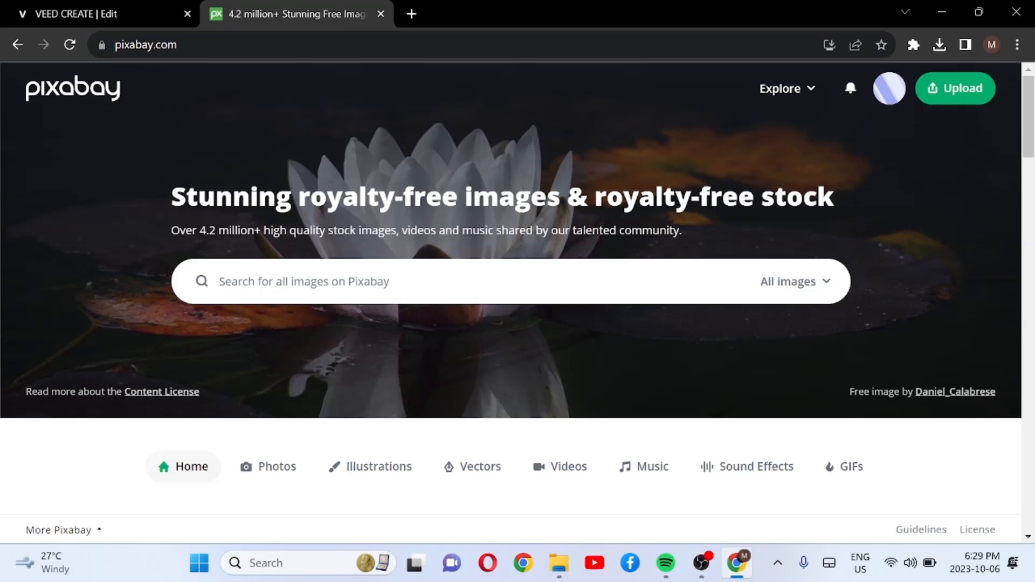
Step: Search Pixabay for "beach drone" with the results restricted to videos
{"action": "left_click", "coordinate": [431, 281]}
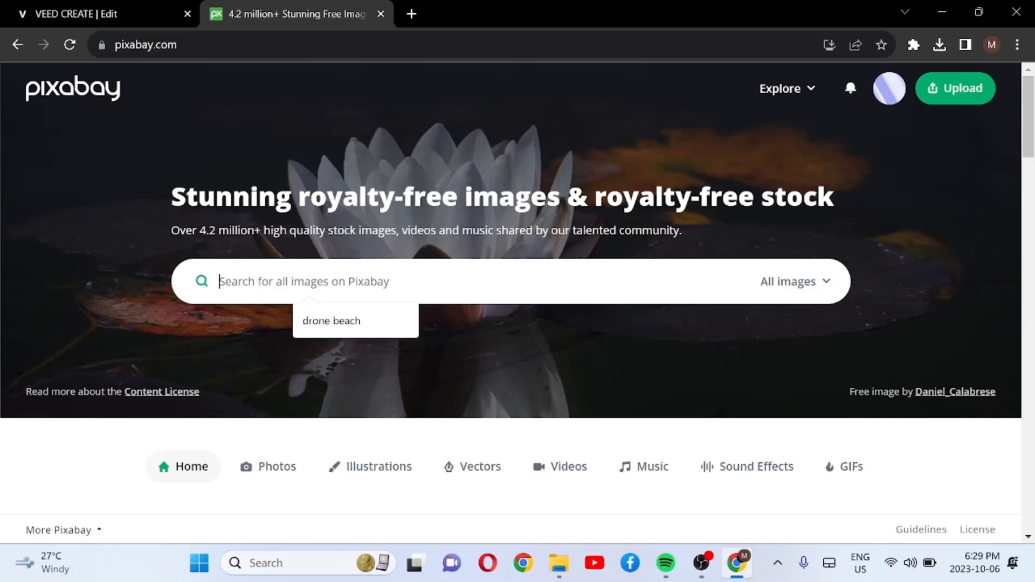
{"action": "type", "text": "bea"}
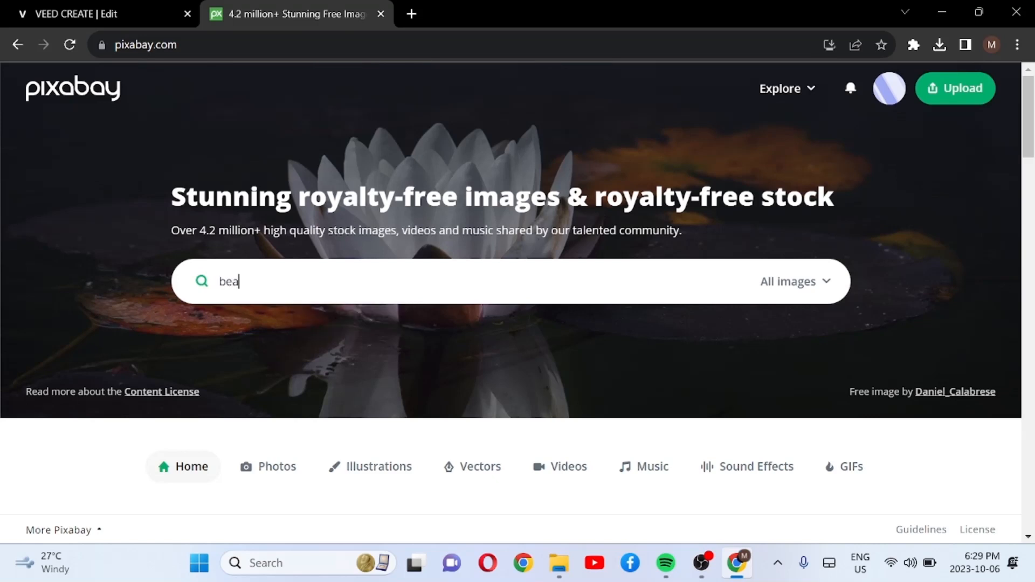
{"action": "type", "text": "ch dr"}
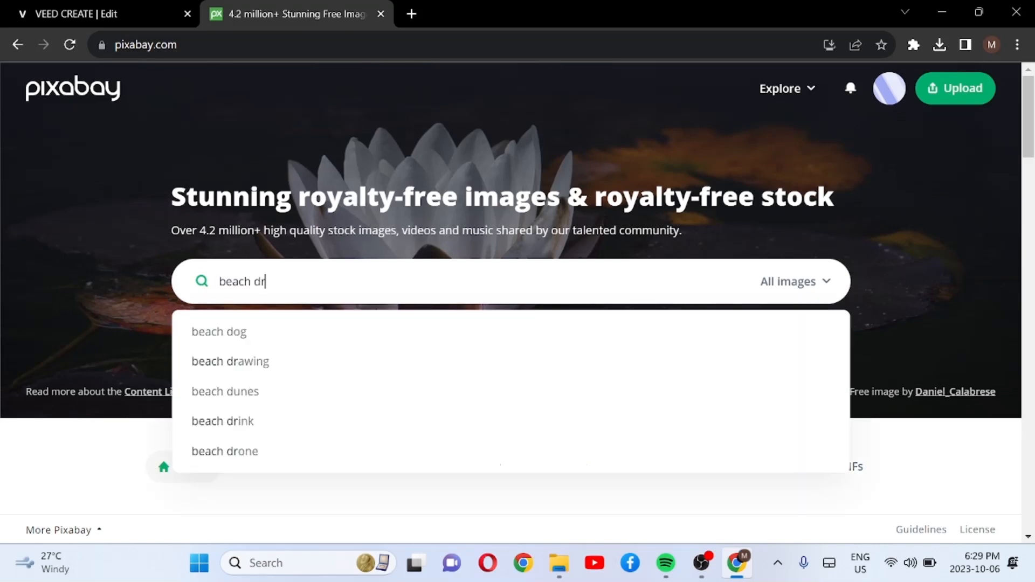
{"action": "type", "text": "one"}
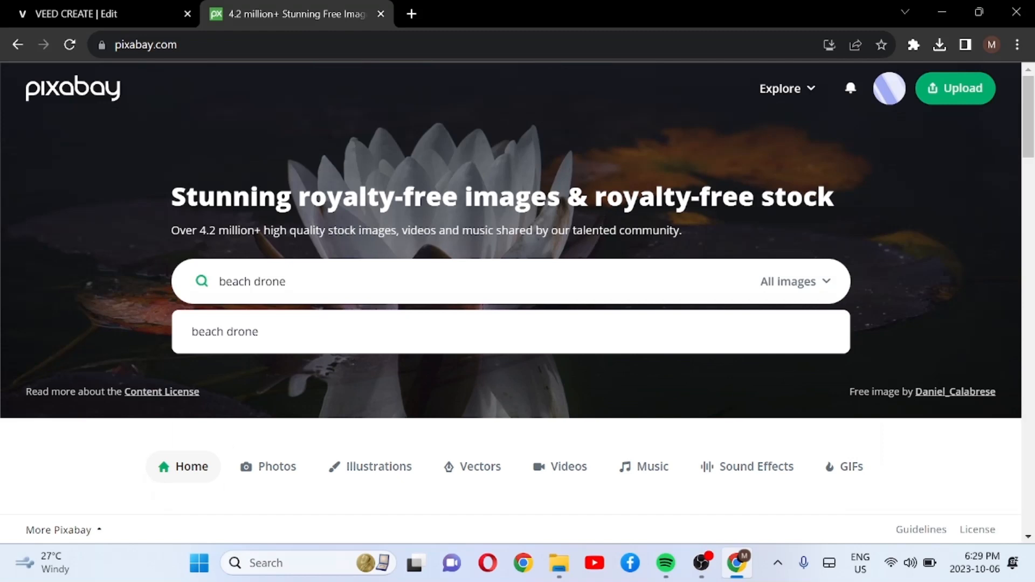
{"action": "left_click", "coordinate": [808, 289]}
{"action": "left_click", "coordinate": [747, 487]}
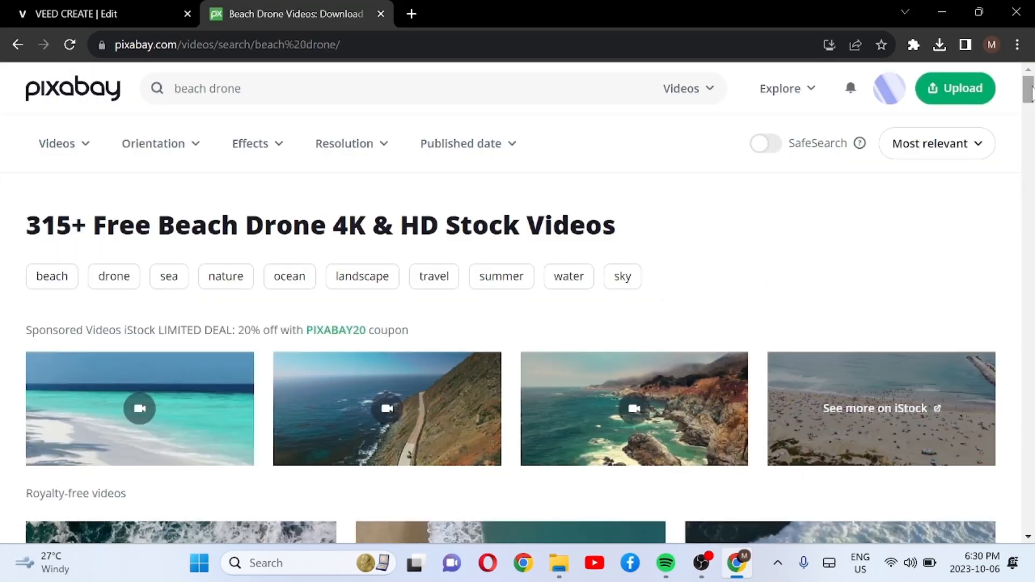
Step: Open the 12-second HD sea and palm trees drone clip from the royalty-free video results
{"action": "left_click_drag", "start_coordinate": [1030, 93], "coordinate": [1031, 117]}
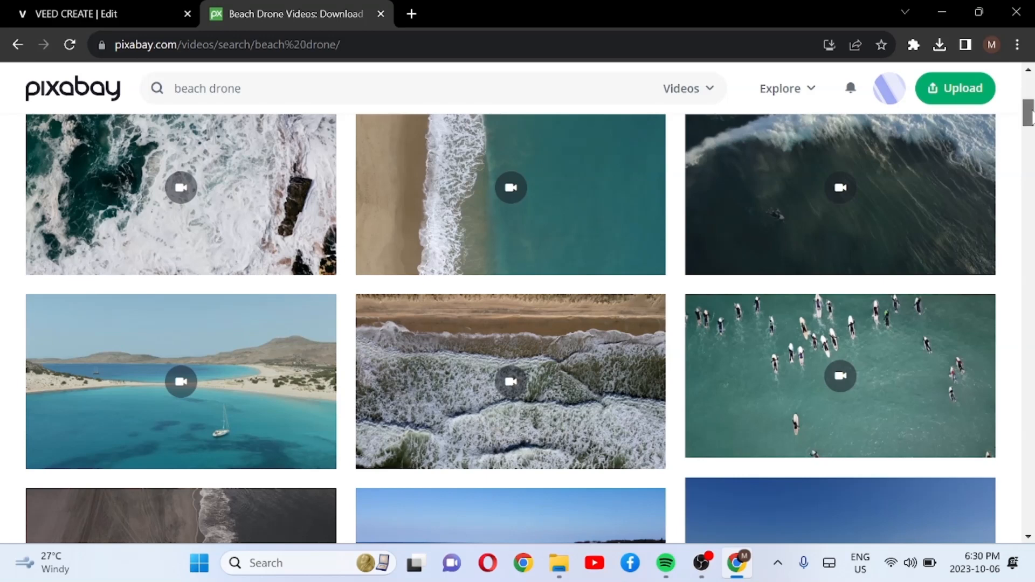
{"action": "left_click_drag", "start_coordinate": [1030, 113], "coordinate": [1030, 131]}
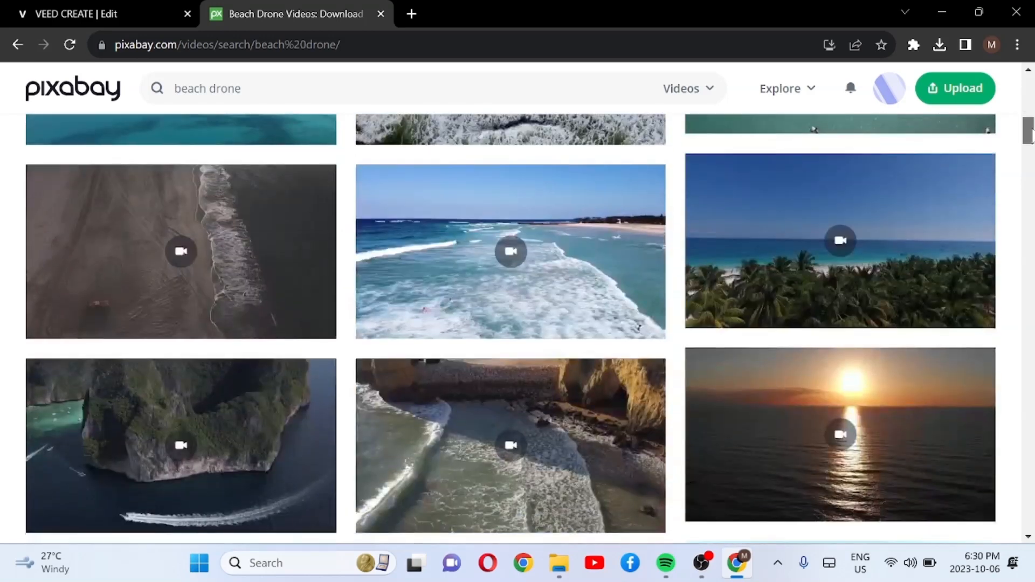
{"action": "left_click", "coordinate": [869, 197]}
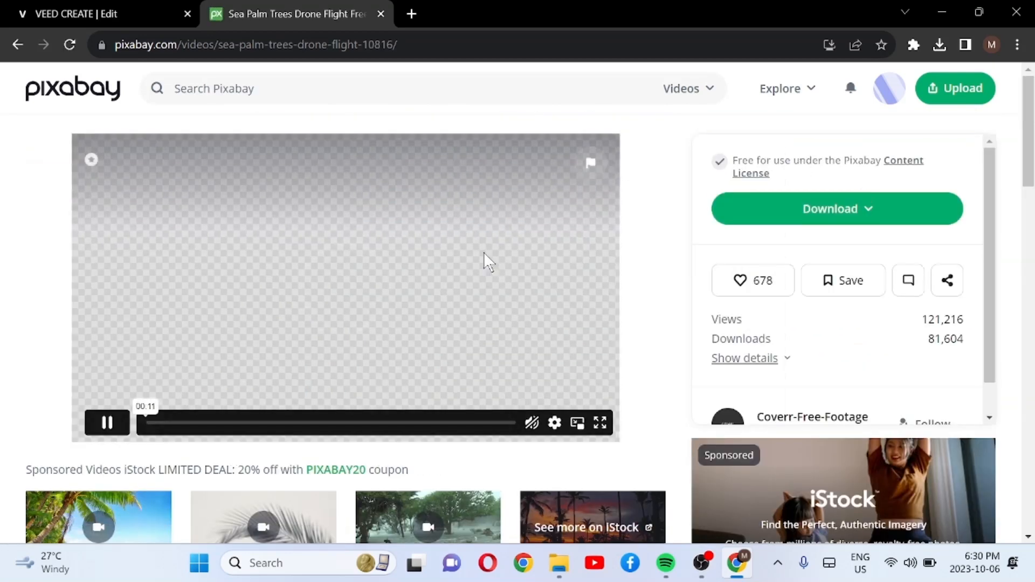
Step: Download the palm trees video as a 1920×1080 MP4, dismiss the thank-you dialog and check the recent downloads
{"action": "left_click", "coordinate": [833, 213]}
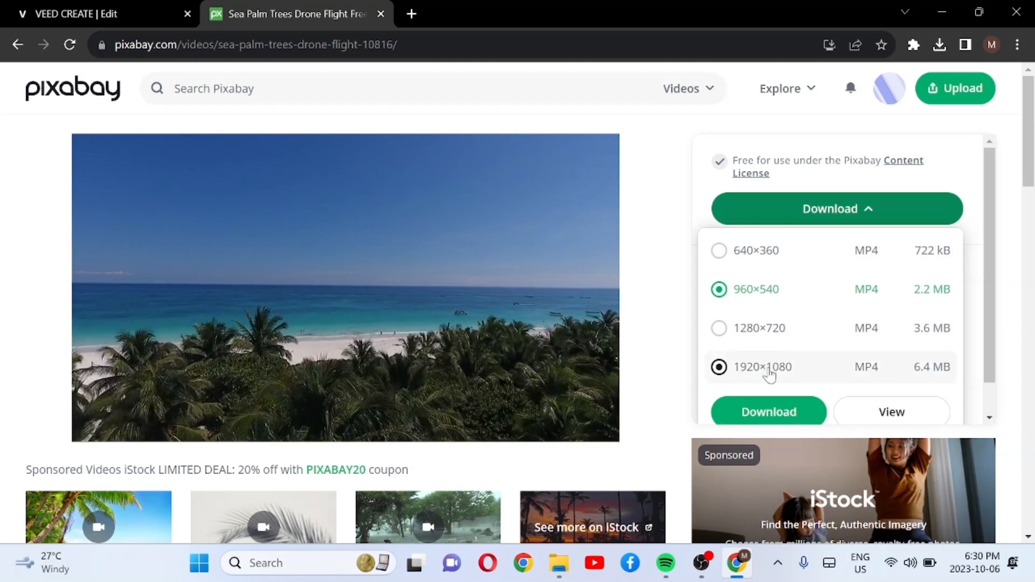
{"action": "left_click", "coordinate": [770, 373]}
{"action": "left_click", "coordinate": [769, 412]}
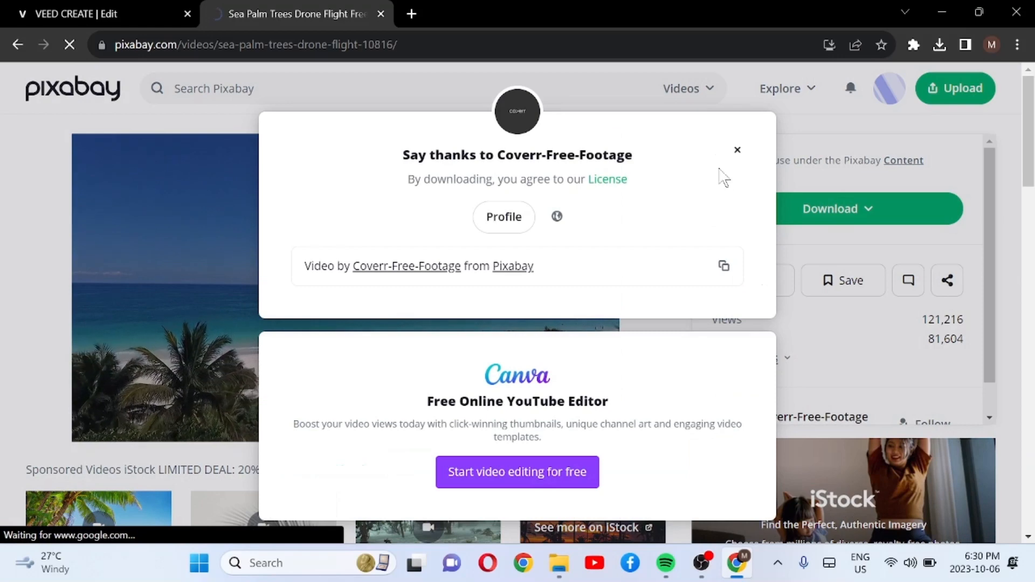
{"action": "left_click", "coordinate": [738, 150]}
{"action": "left_click", "coordinate": [940, 44]}
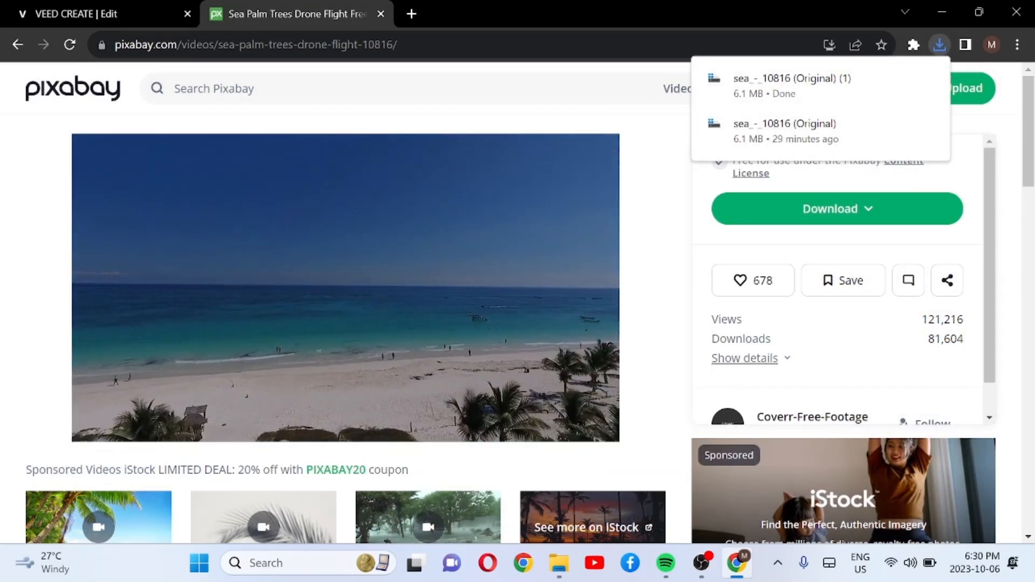
{"action": "left_click", "coordinate": [629, 6]}
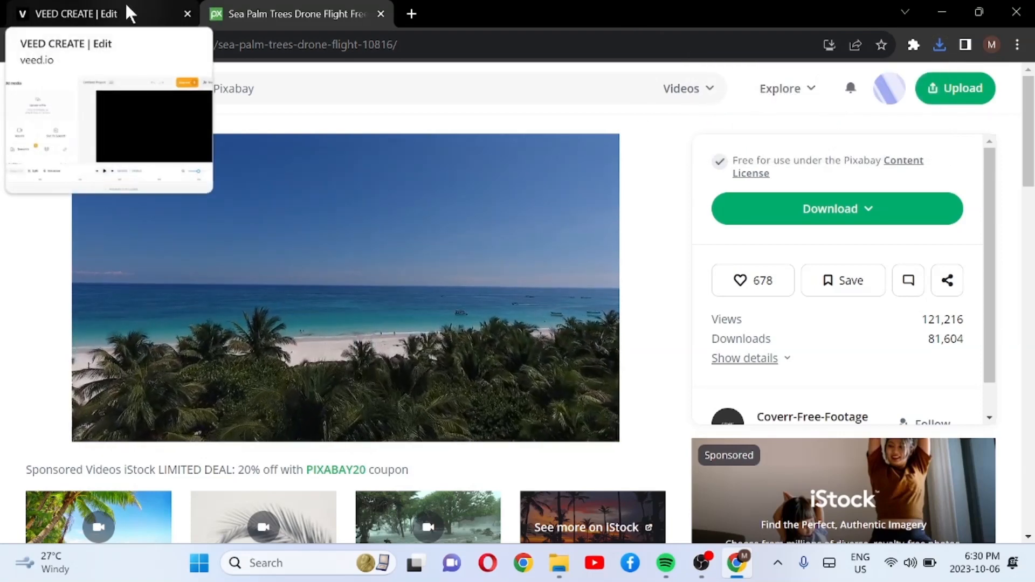
Step: Return to the VEED project and upload the video file "sea_-_10816 (Original)" from the Downloads folder
{"action": "left_click", "coordinate": [124, 13]}
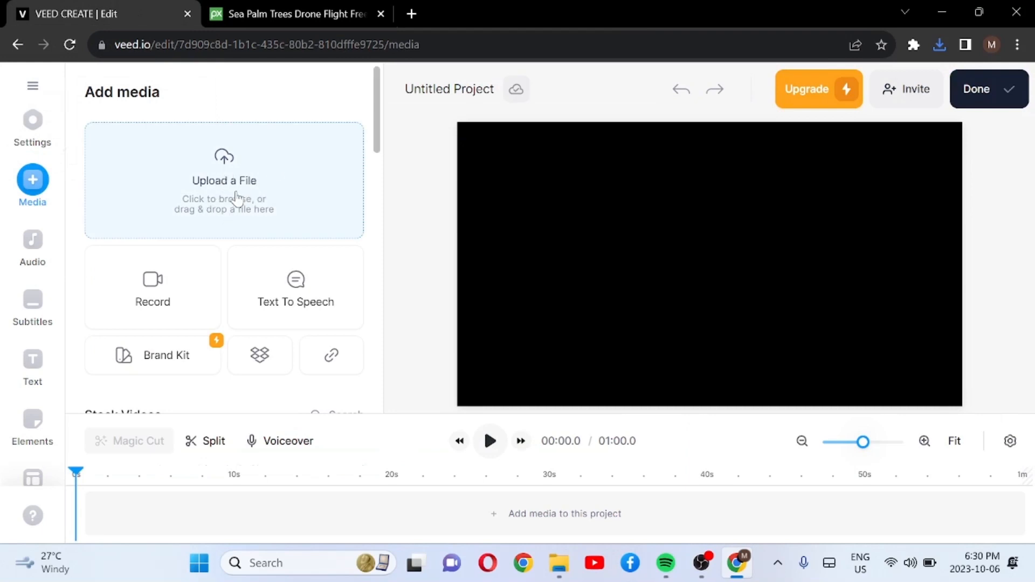
{"action": "left_click", "coordinate": [193, 177]}
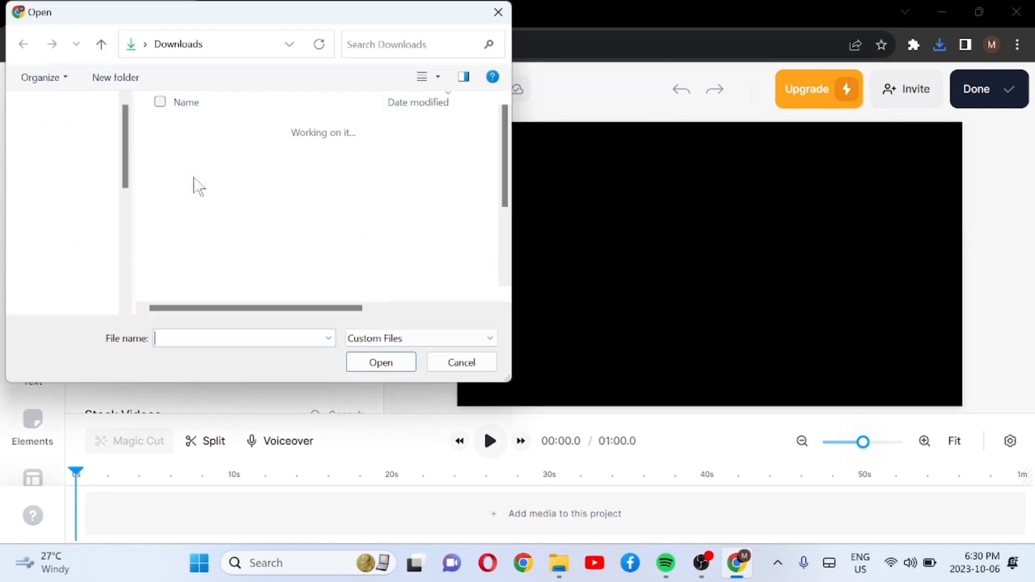
{"action": "left_click", "coordinate": [243, 152]}
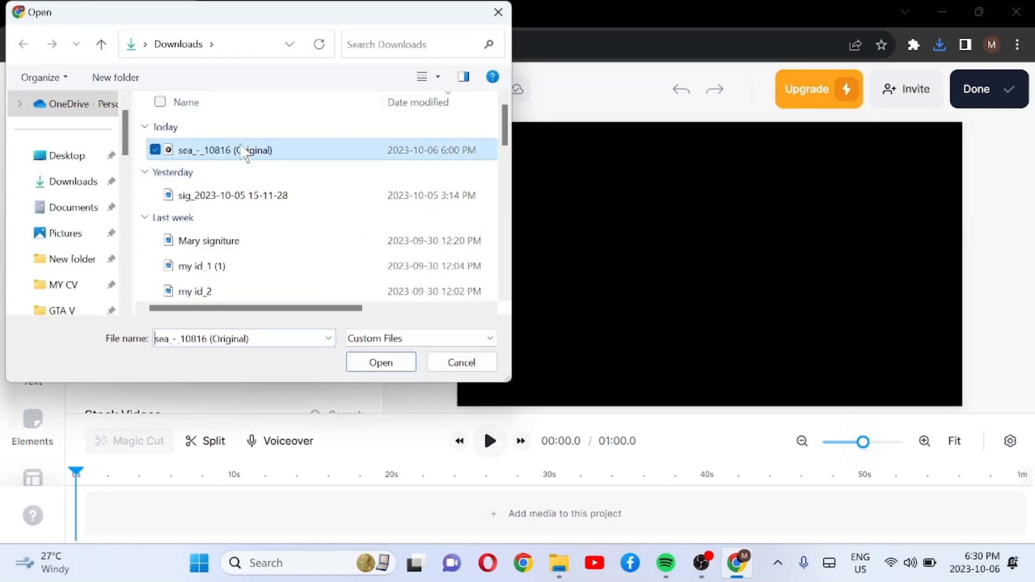
{"action": "left_click", "coordinate": [386, 363]}
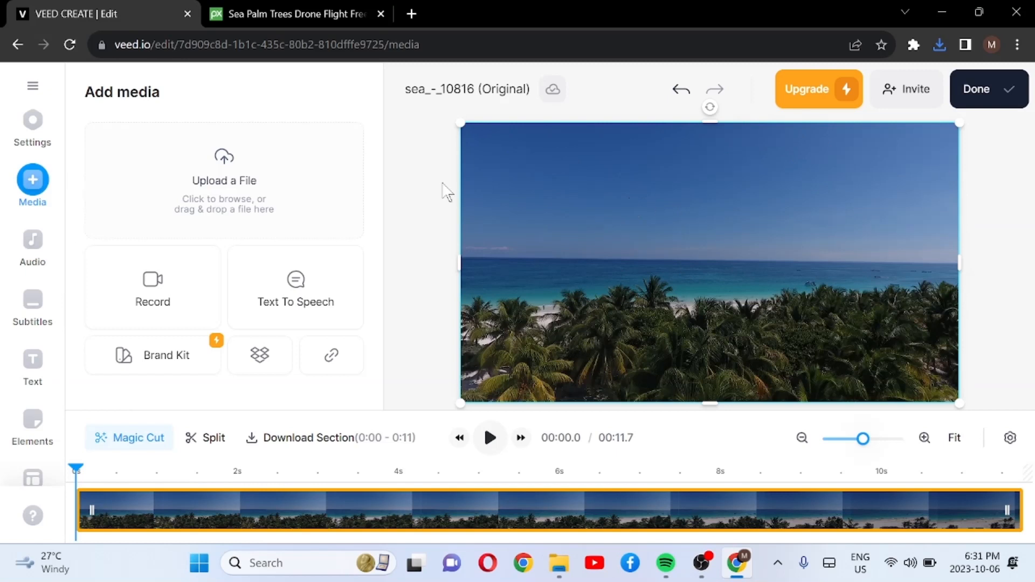
Step: Set the project size to YouTube Short (9:16)
{"action": "left_click", "coordinate": [43, 146]}
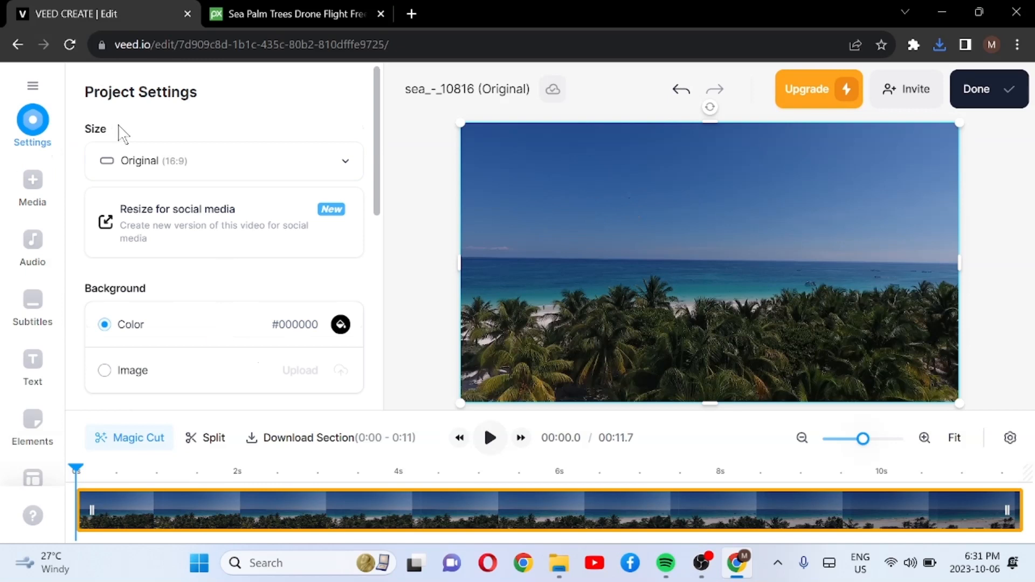
{"action": "left_click", "coordinate": [344, 164]}
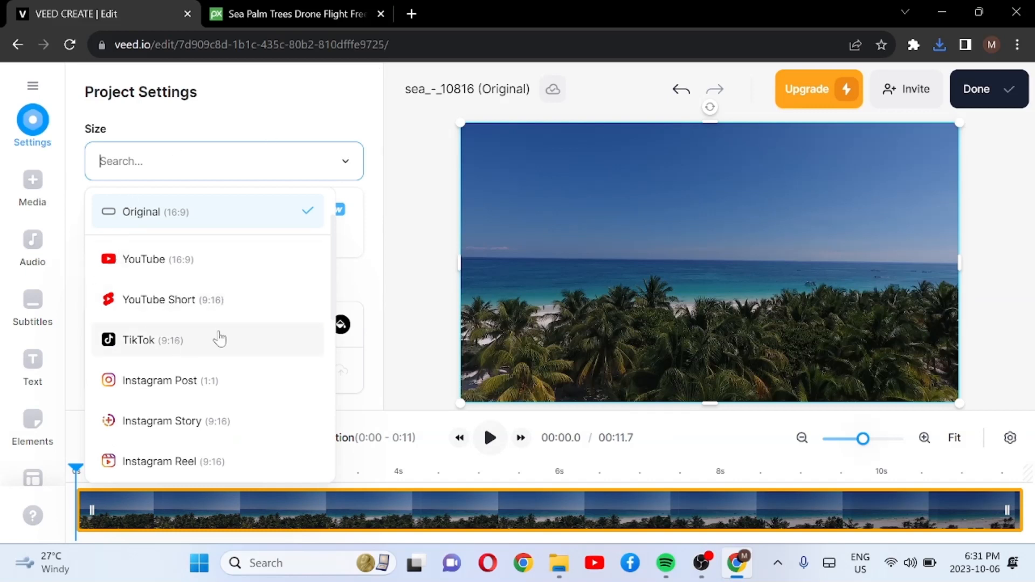
{"action": "left_click", "coordinate": [163, 303]}
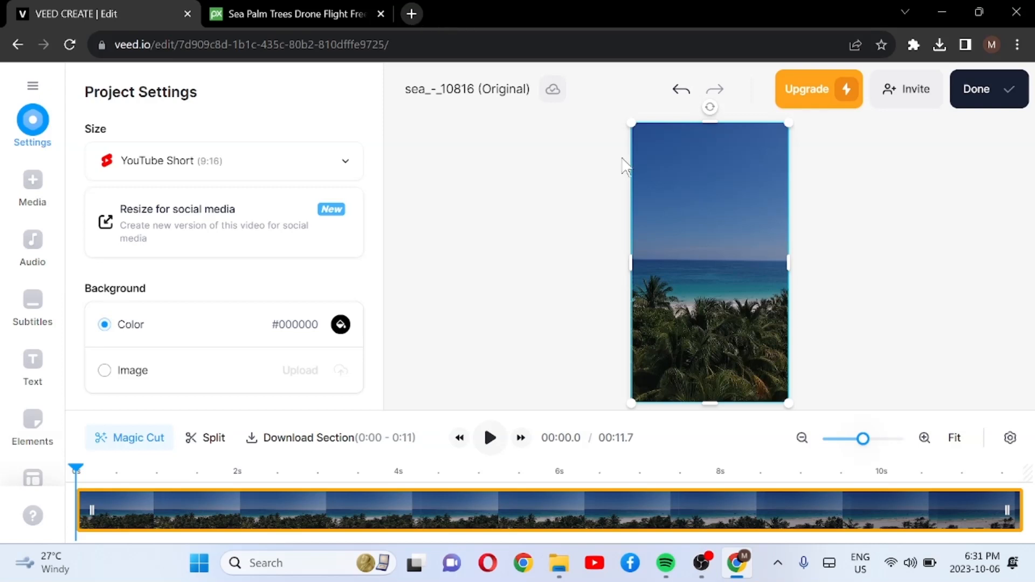
Step: Search Google in a new browser tab for "steve harvey quotes about success" and browse the image results
{"action": "left_click", "coordinate": [408, 12]}
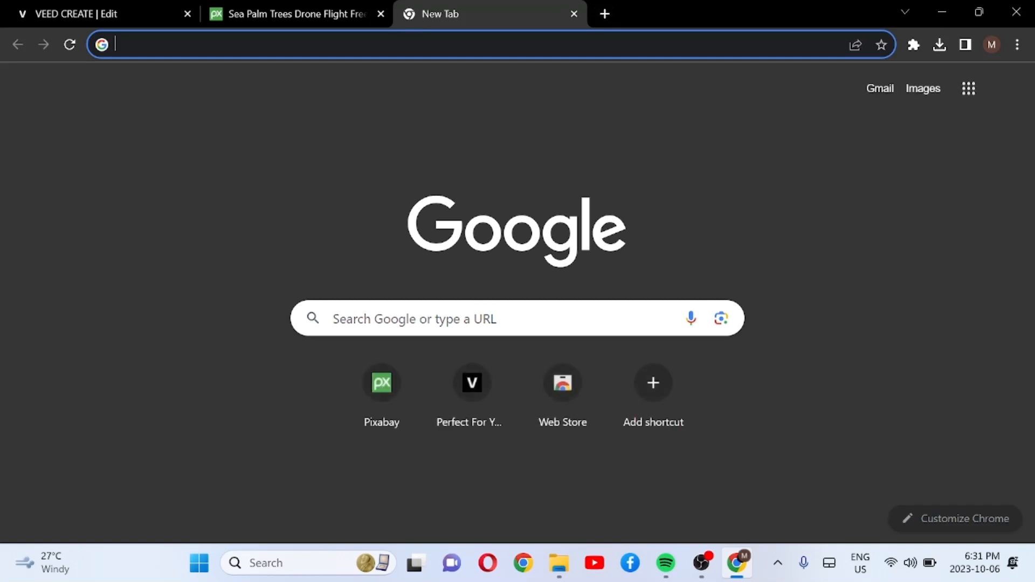
{"action": "left_click", "coordinate": [399, 44]}
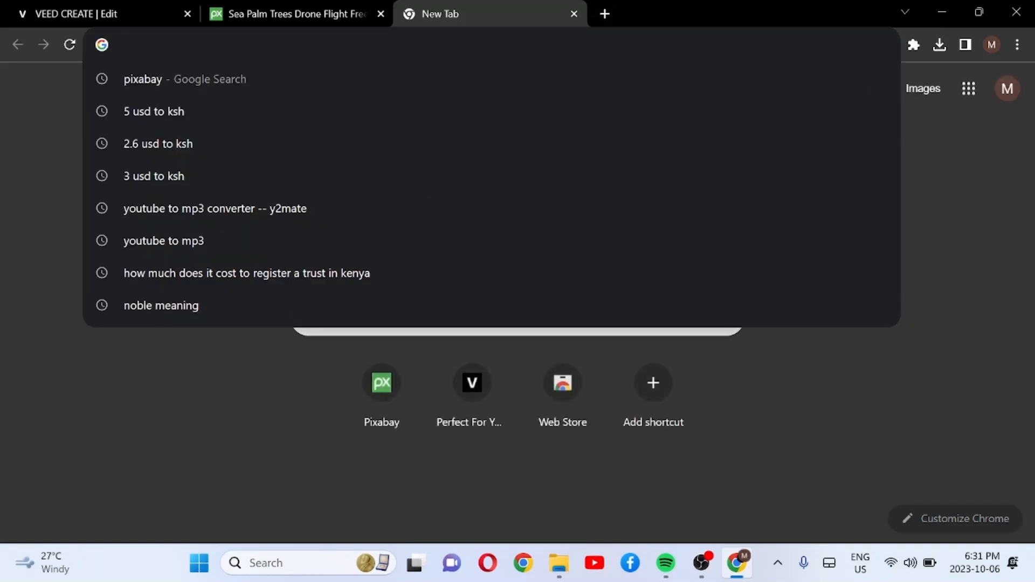
{"action": "type", "text": "steve"}
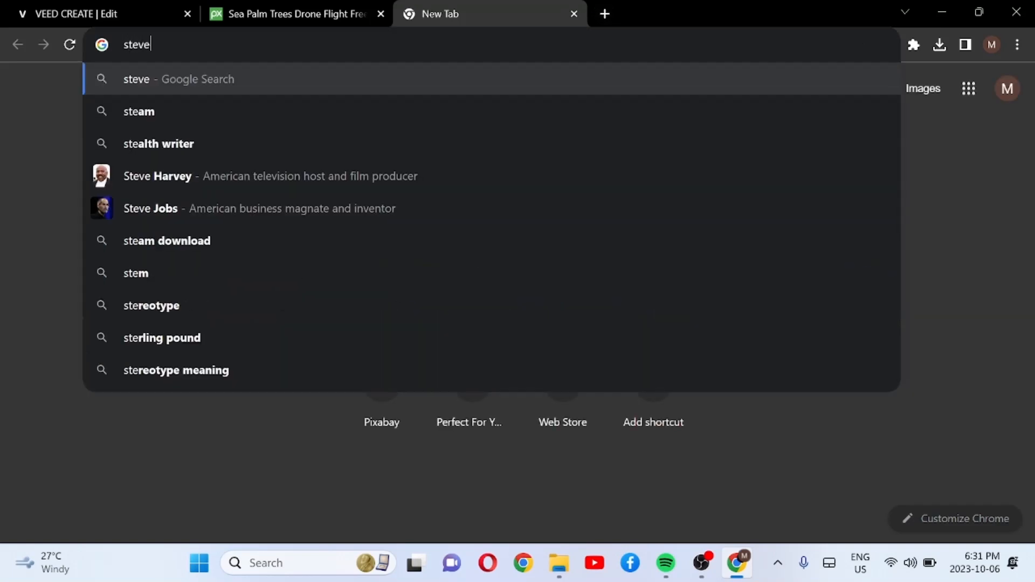
{"action": "type", "text": " har"}
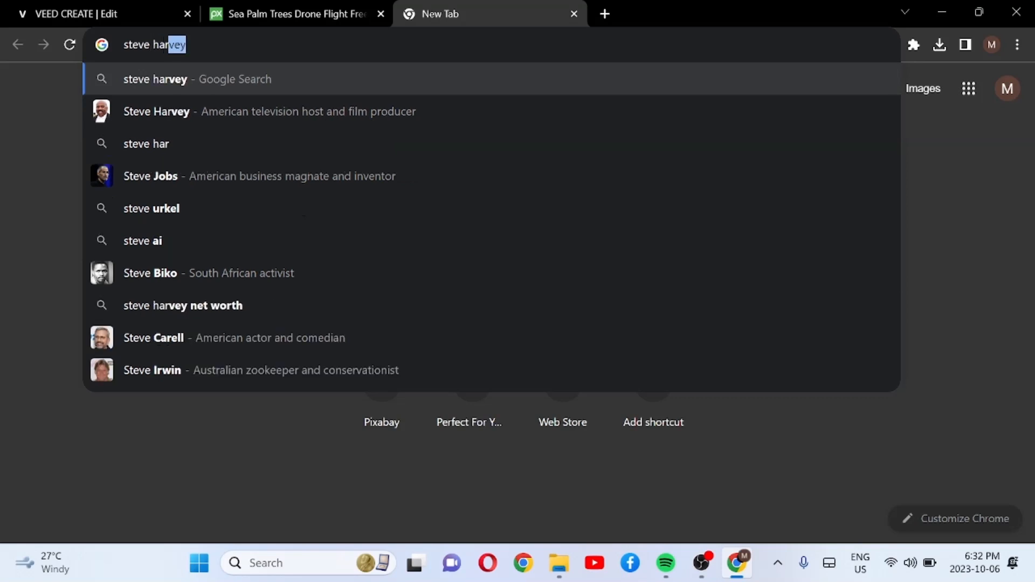
{"action": "type", "text": "vey"}
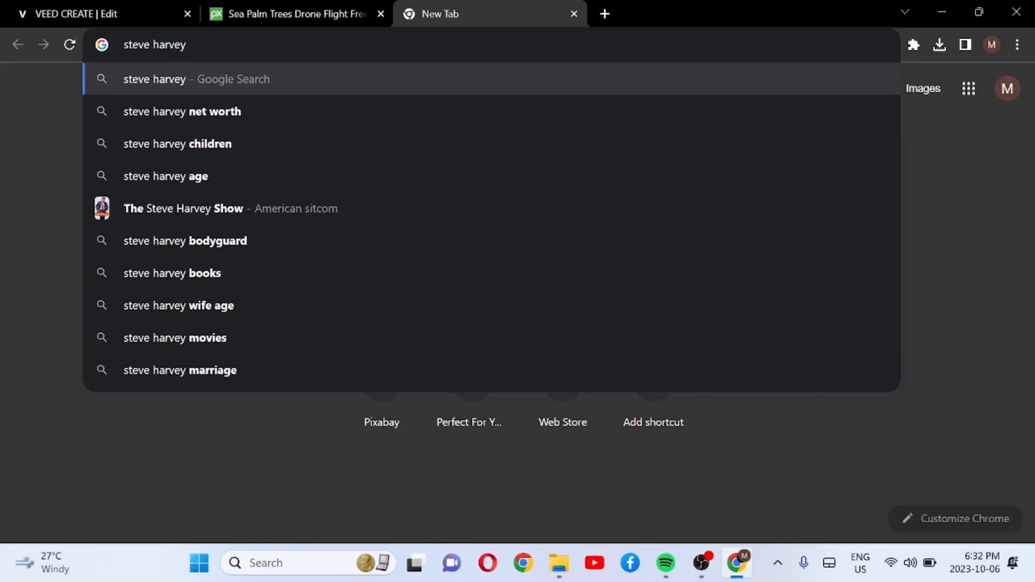
{"action": "type", "text": " qua"}
{"action": "key", "text": "BackSpace"}
{"action": "type", "text": "q"}
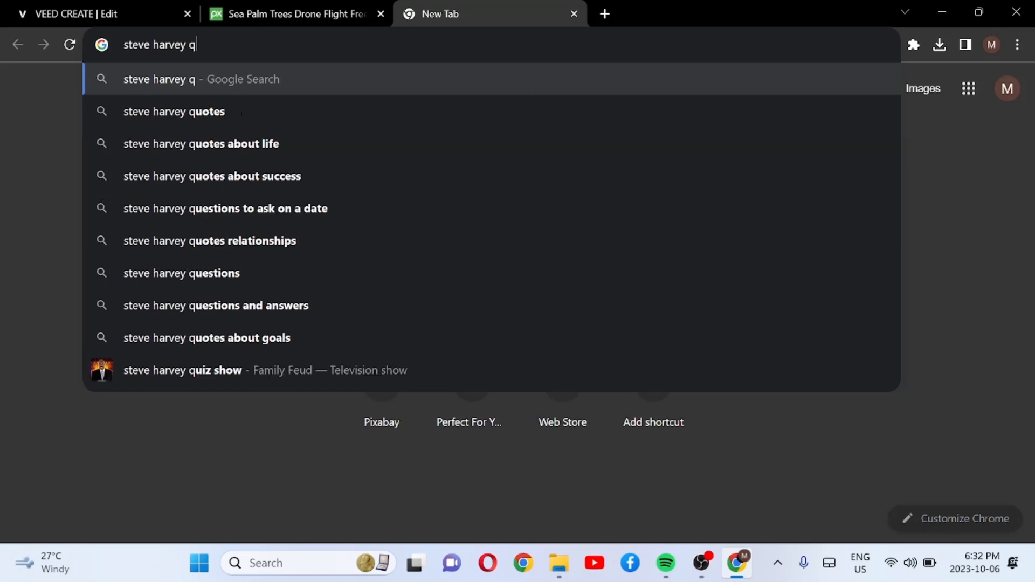
{"action": "type", "text": "uates"}
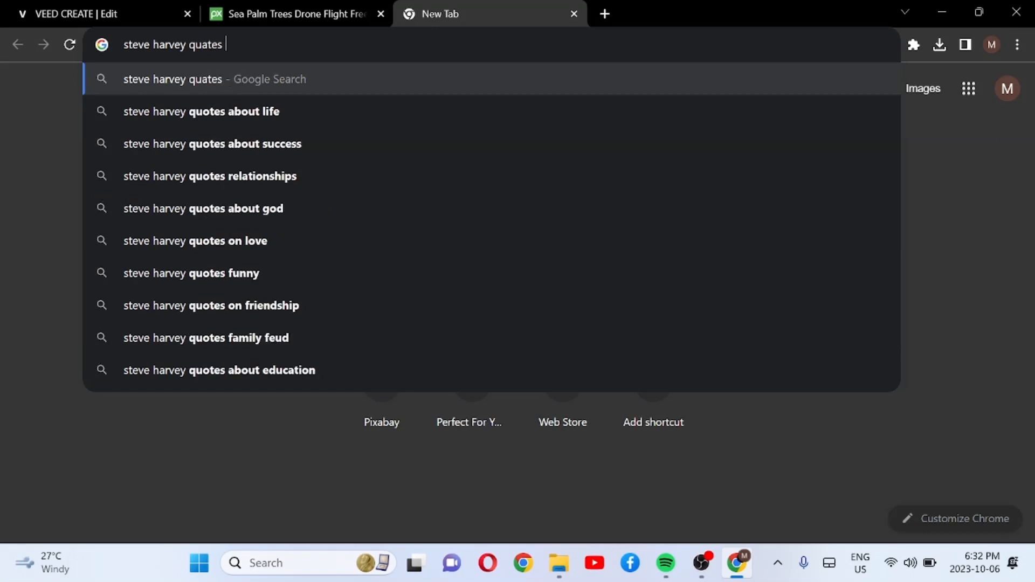
{"action": "left_click", "coordinate": [255, 138]}
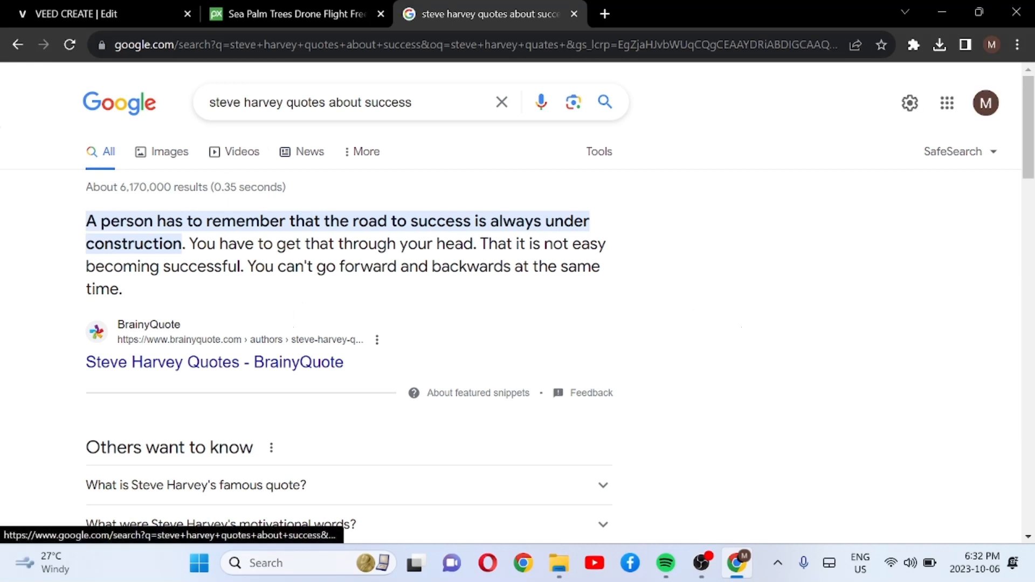
{"action": "left_click", "coordinate": [180, 153]}
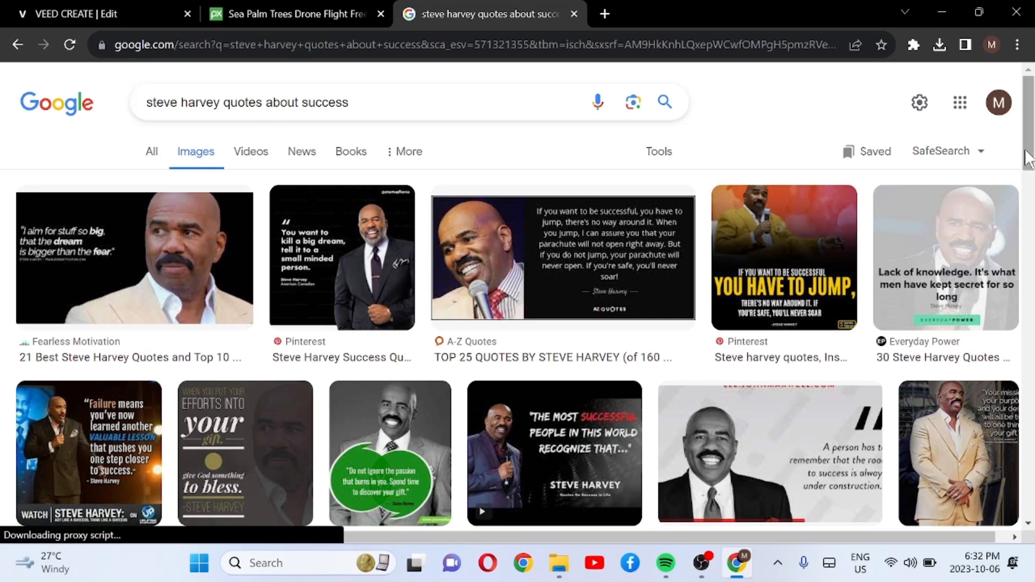
{"action": "left_click_drag", "start_coordinate": [1029, 159], "coordinate": [1028, 239]}
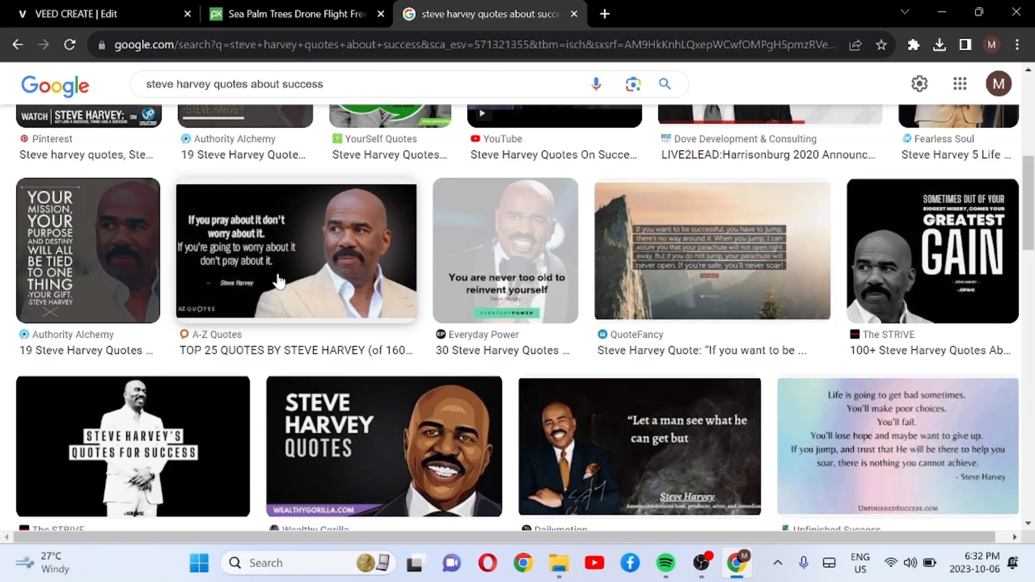
Step: Return to the VEED project and add manually transcribed English subtitles that are not attached to a specific video
{"action": "left_click", "coordinate": [118, 8]}
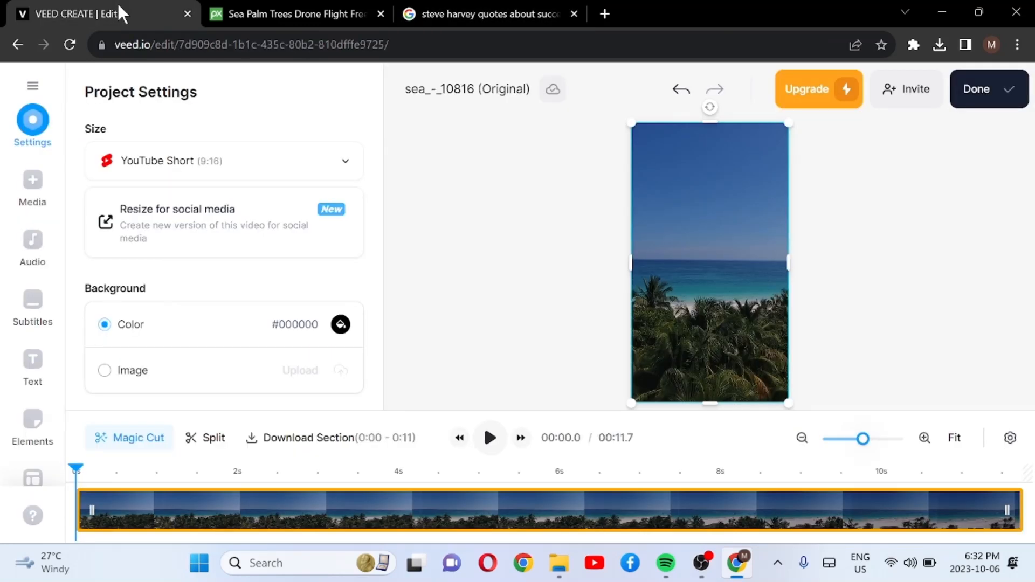
{"action": "left_click", "coordinate": [31, 319]}
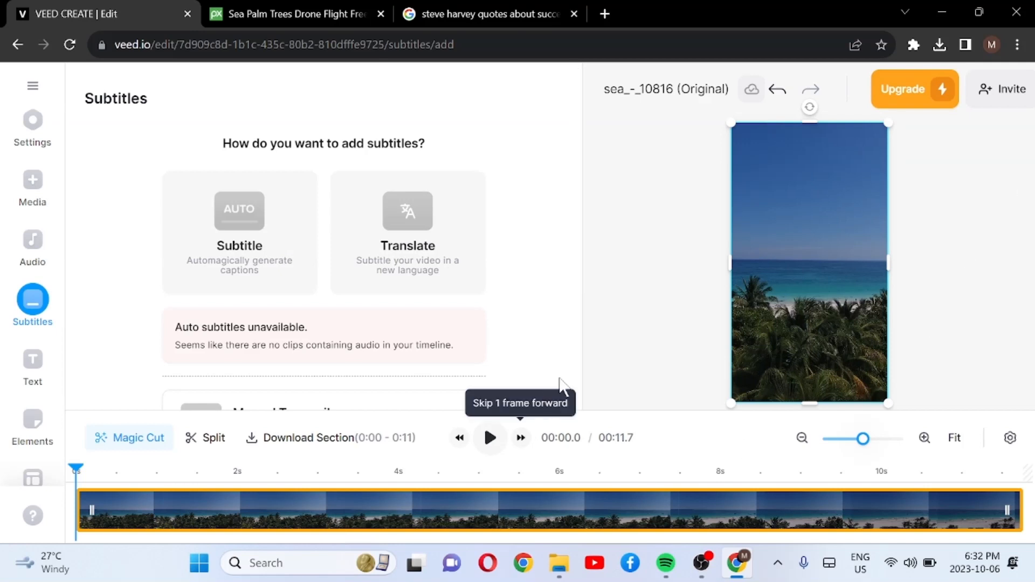
{"action": "left_click_drag", "start_coordinate": [577, 272], "coordinate": [587, 348]}
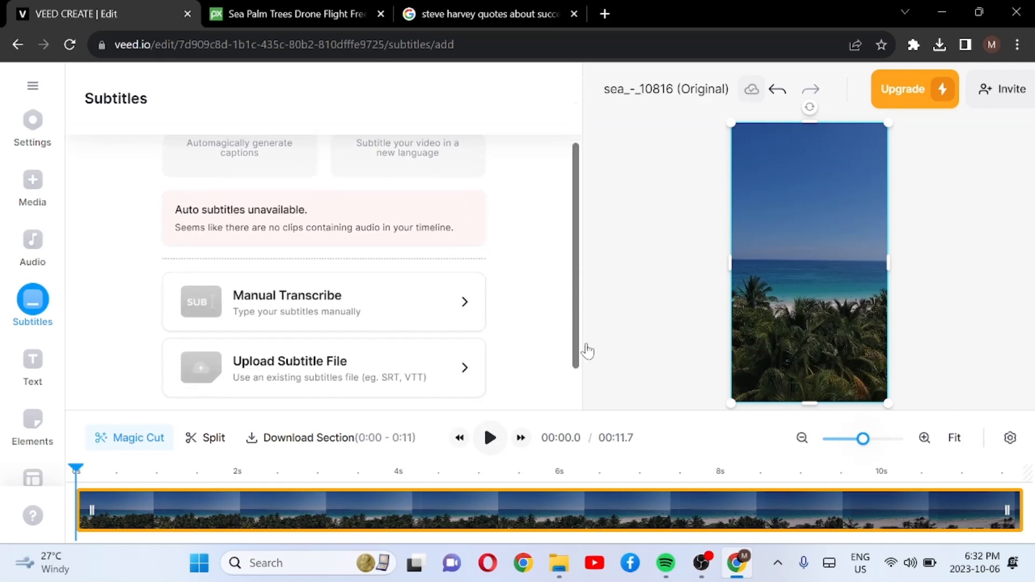
{"action": "left_click", "coordinate": [329, 317]}
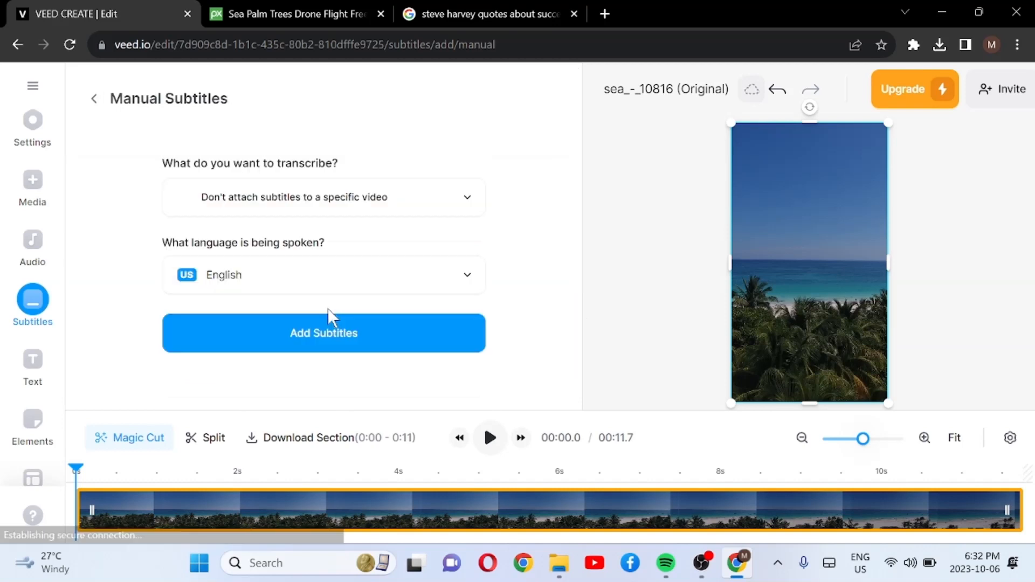
{"action": "left_click", "coordinate": [302, 335]}
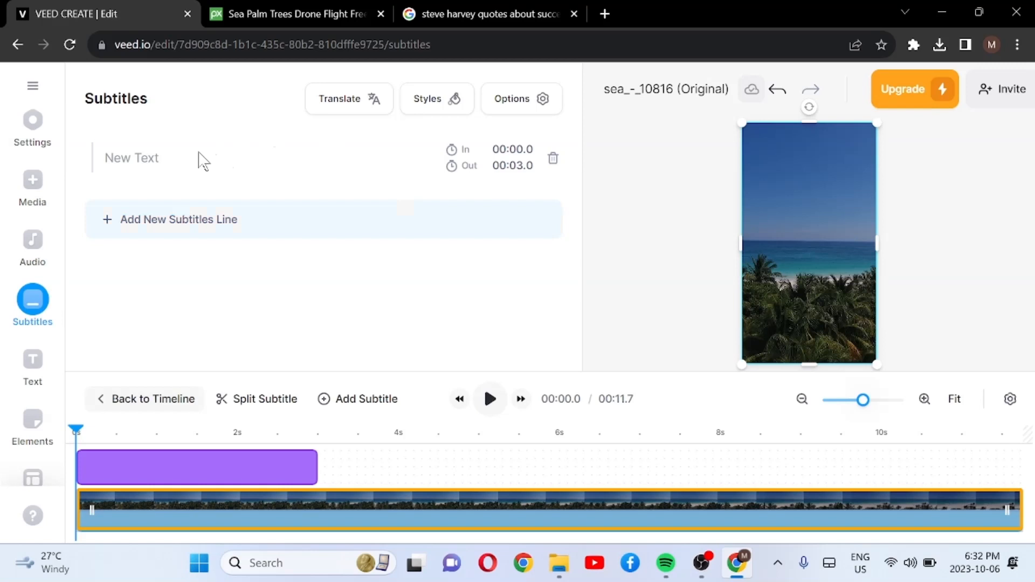
Step: Open the A-Z Quotes image about praying and worrying in the Google image results, then return to the VEED project
{"action": "left_click", "coordinate": [513, 14]}
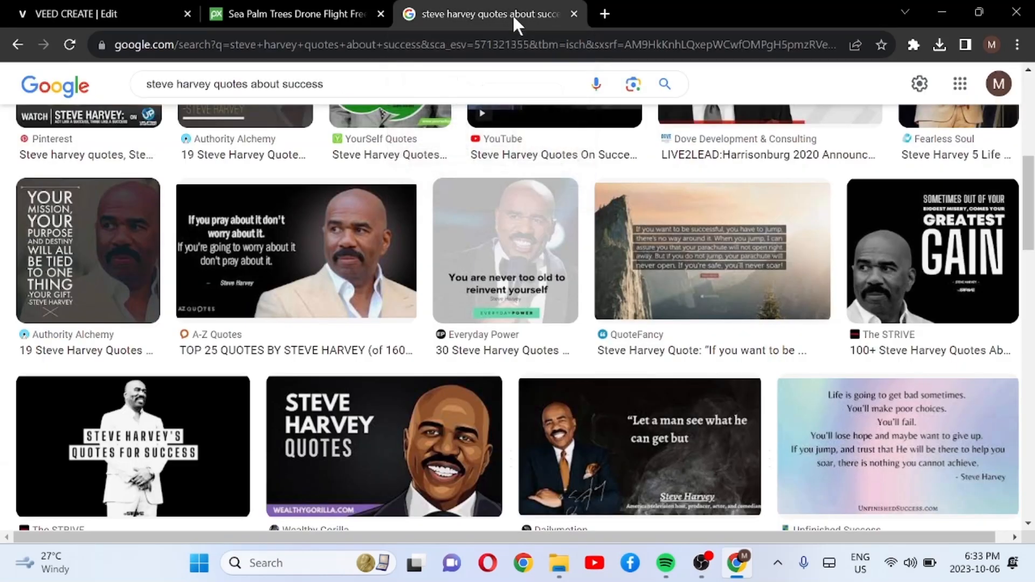
{"action": "left_click", "coordinate": [198, 238]}
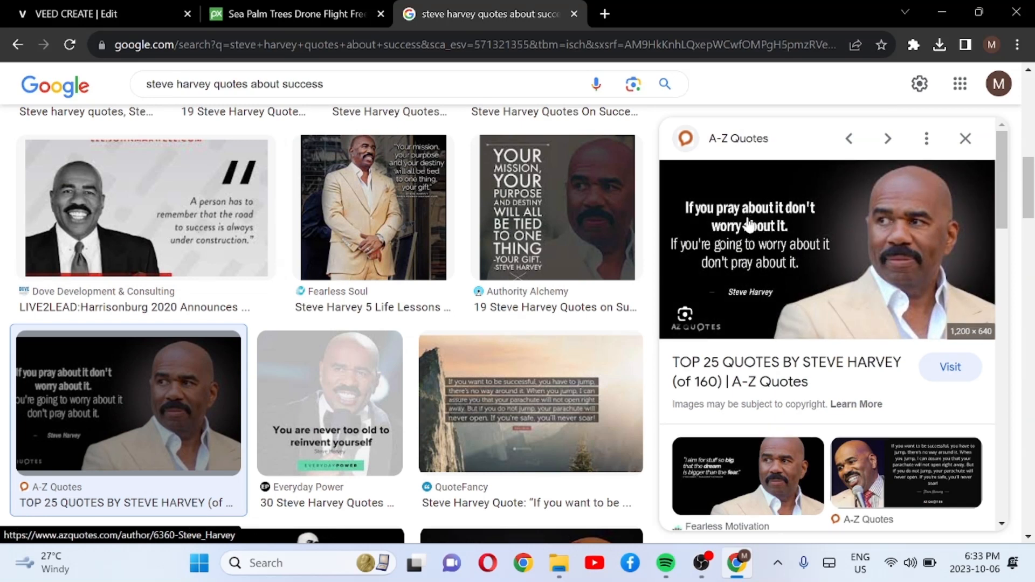
{"action": "left_click", "coordinate": [128, 3]}
Step: Enter "if you pray about it don't worry about" as the text of the first subtitle line
{"action": "left_click", "coordinate": [198, 169]}
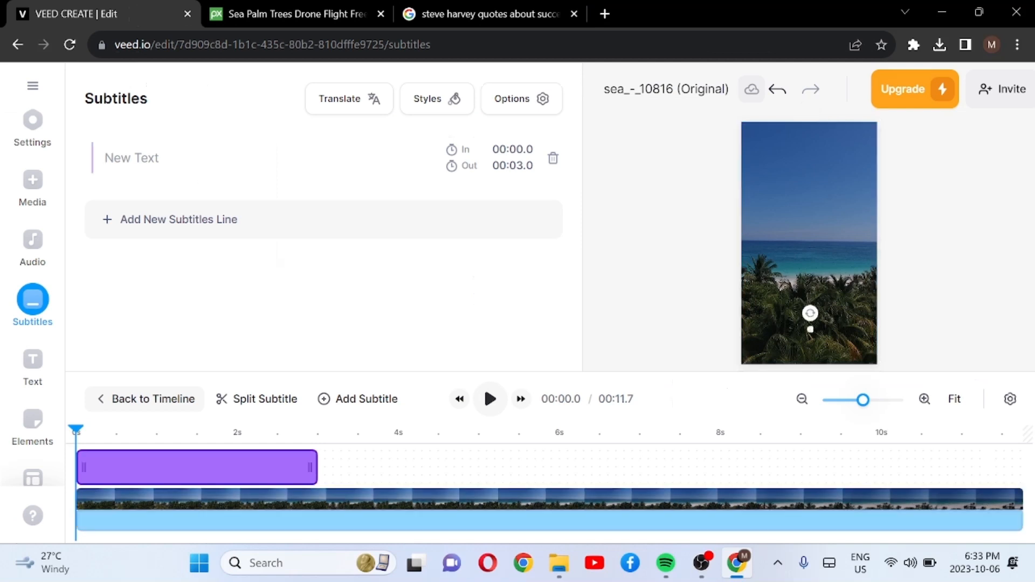
{"action": "type", "text": "if you pr"}
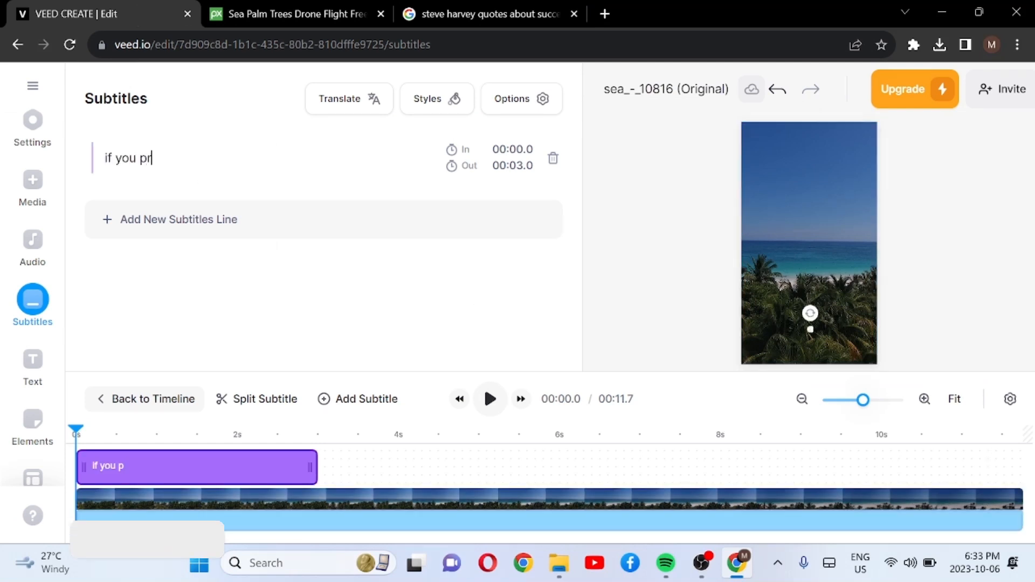
{"action": "type", "text": "ay about it "}
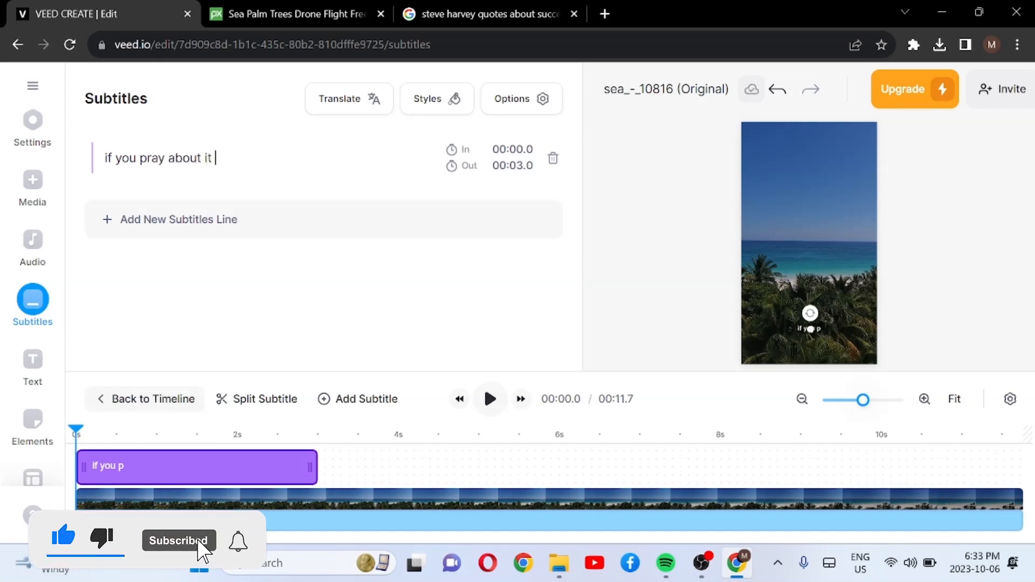
{"action": "type", "text": "dont"}
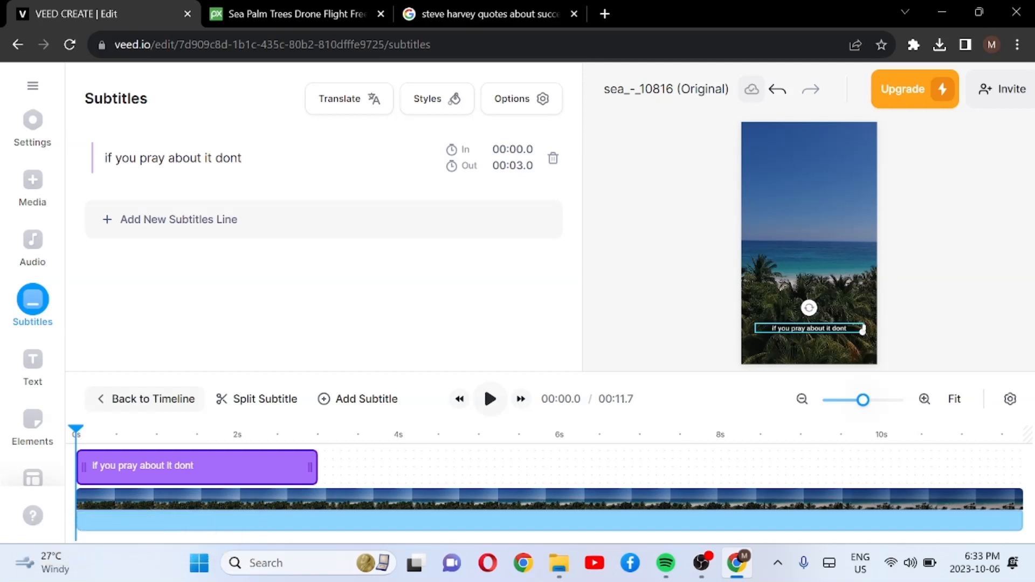
{"action": "type", "text": "'t"}
{"action": "key", "text": "BackSpace"}
{"action": "key", "text": "BackSpace"}
{"action": "key", "text": "BackSpace"}
{"action": "type", "text": "'t wo"}
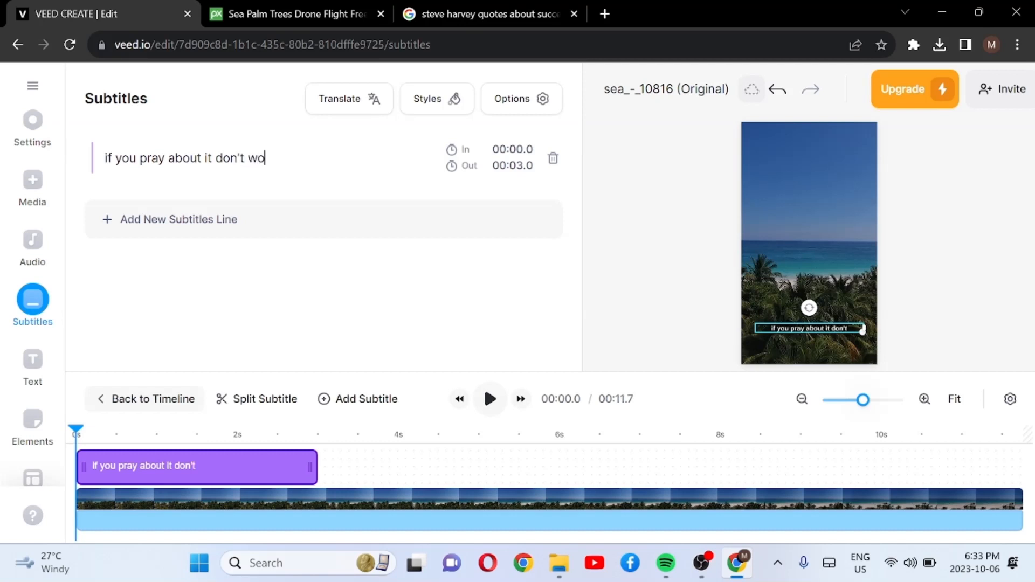
{"action": "type", "text": "rry ab"}
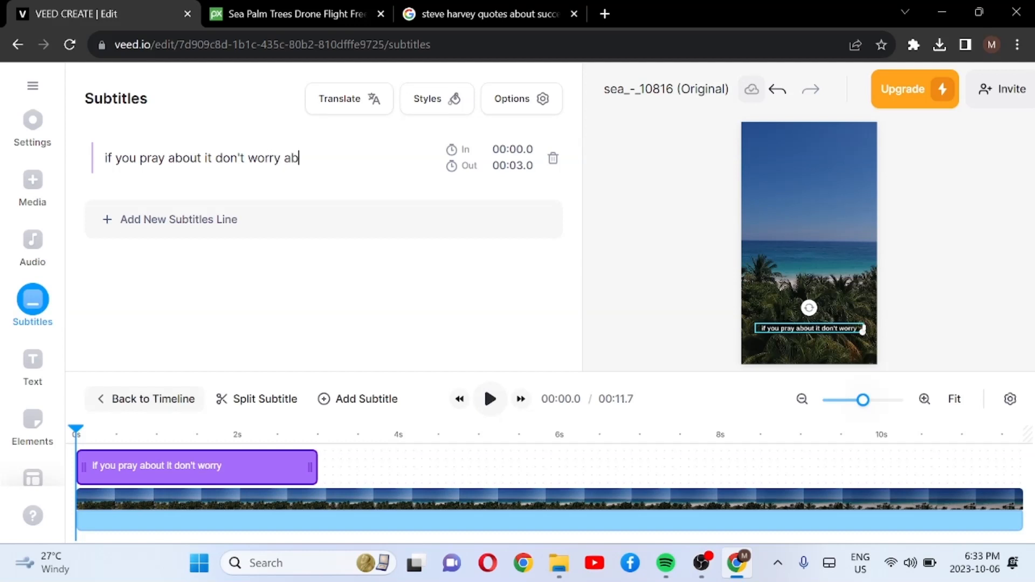
{"action": "type", "text": "out"}
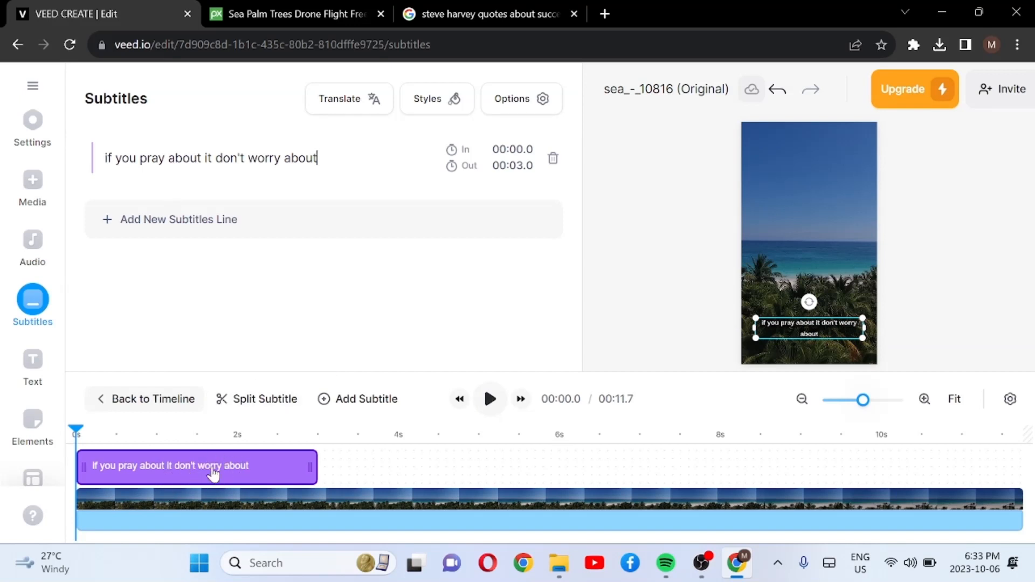
Step: Capitalise the first letter of the first subtitle line so it starts with "If"
{"action": "left_click", "coordinate": [109, 158]}
{"action": "key", "text": "BackSpace"}
{"action": "type", "text": "I"}
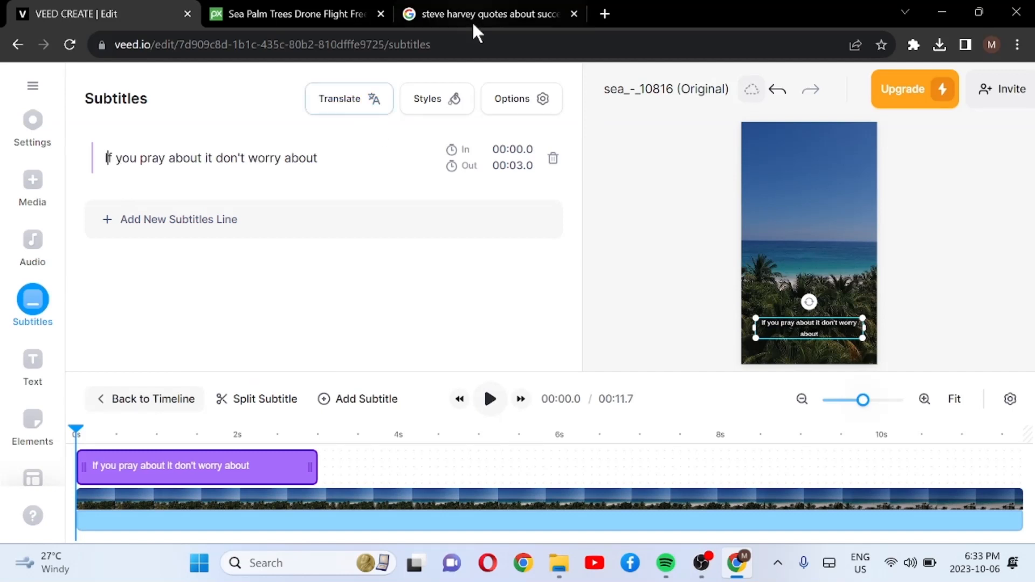
Step: Check the quote's wording in the Google results, then return to VEED and move its browser tab beside the Google tab
{"action": "left_click", "coordinate": [467, 6]}
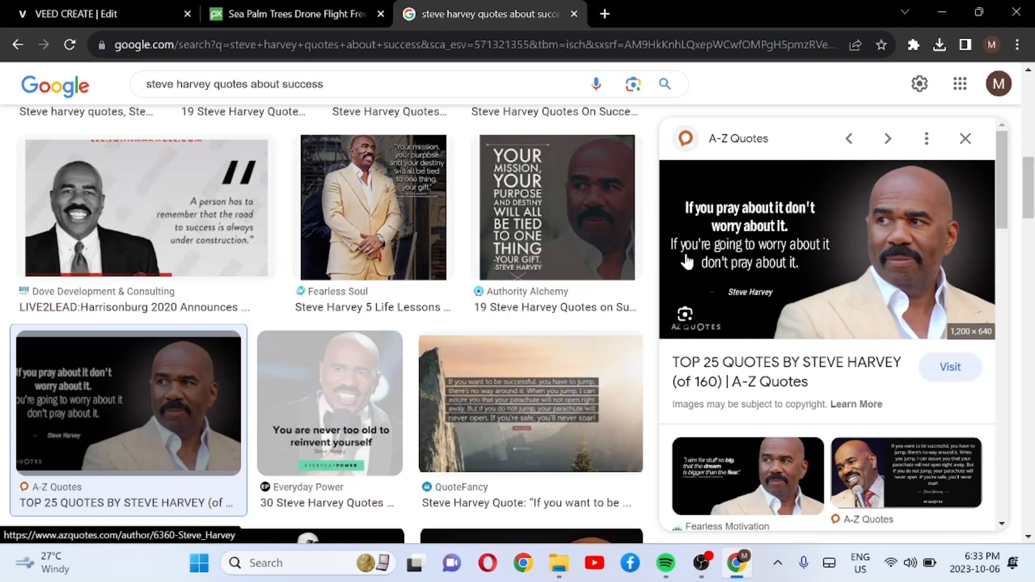
{"action": "left_click", "coordinate": [114, 8]}
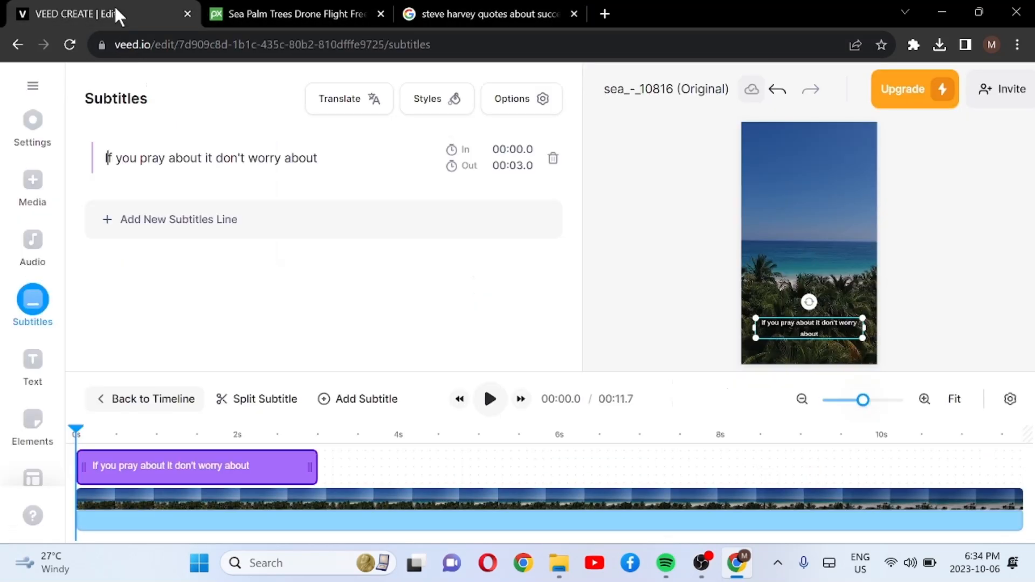
{"action": "left_click_drag", "start_coordinate": [114, 4], "coordinate": [345, 12]}
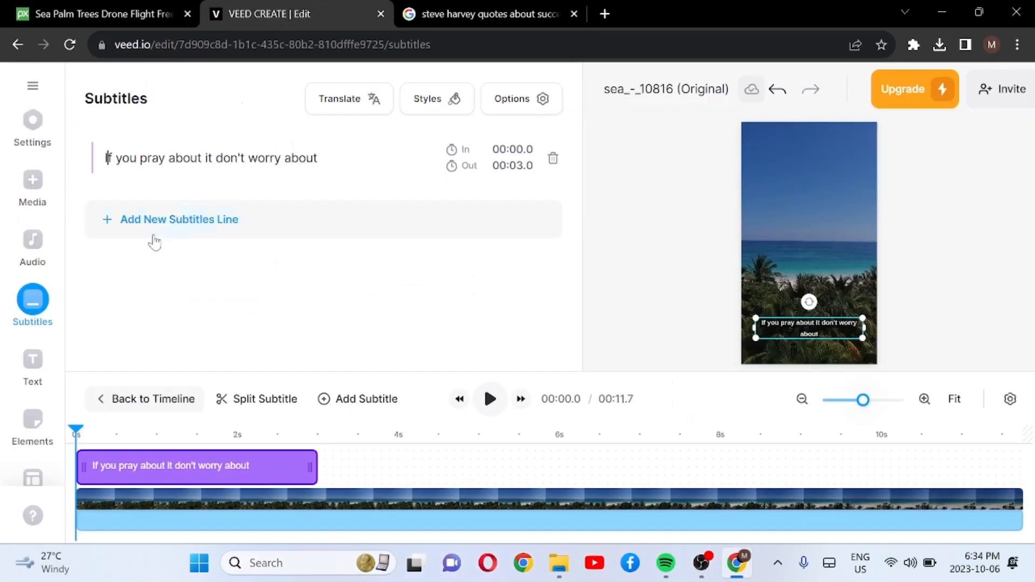
Step: Add a second subtitle line and check the rest of the quote in the Google image preview
{"action": "left_click", "coordinate": [190, 230]}
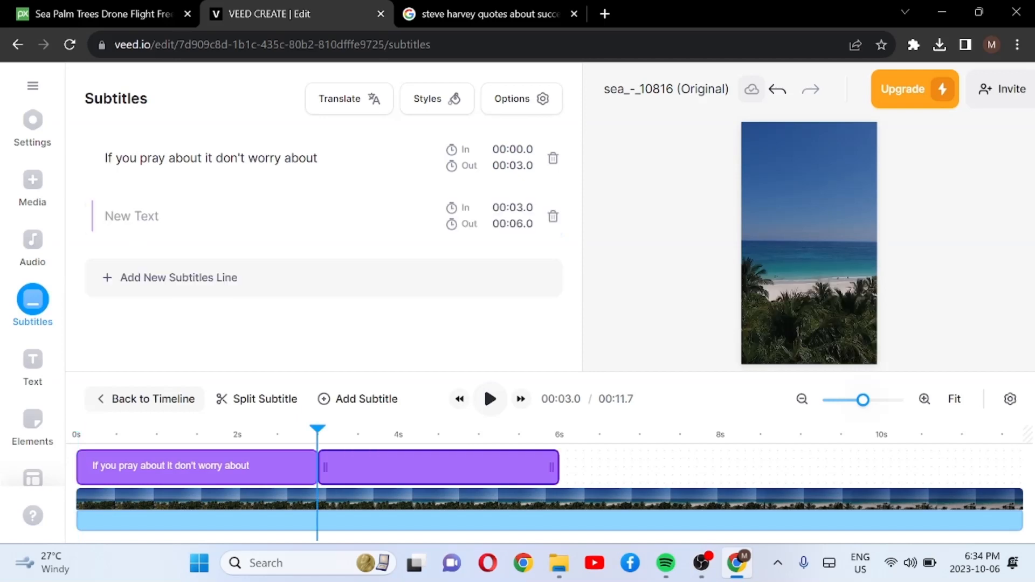
{"action": "left_click", "coordinate": [456, 8]}
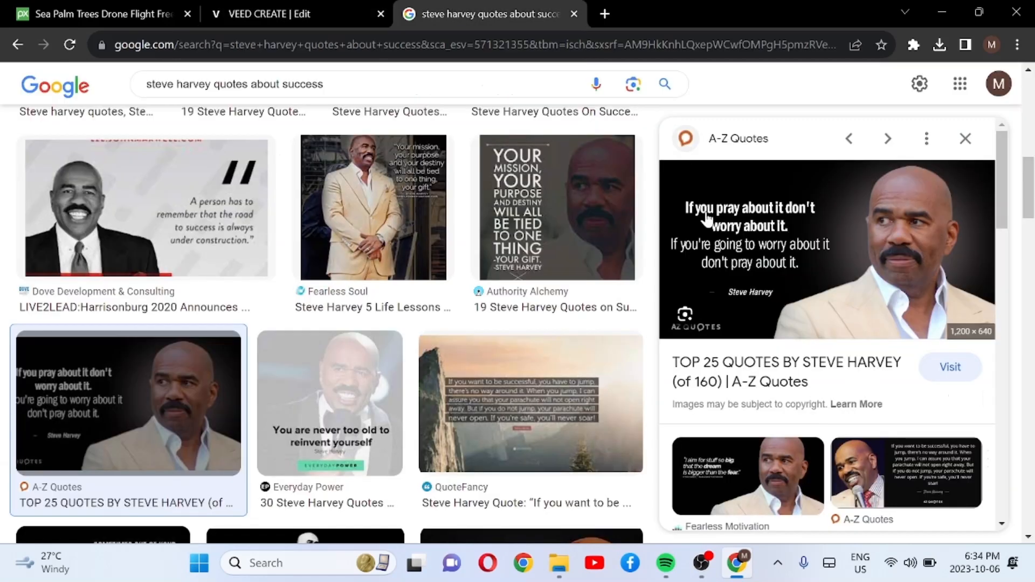
{"action": "left_click", "coordinate": [328, 11]}
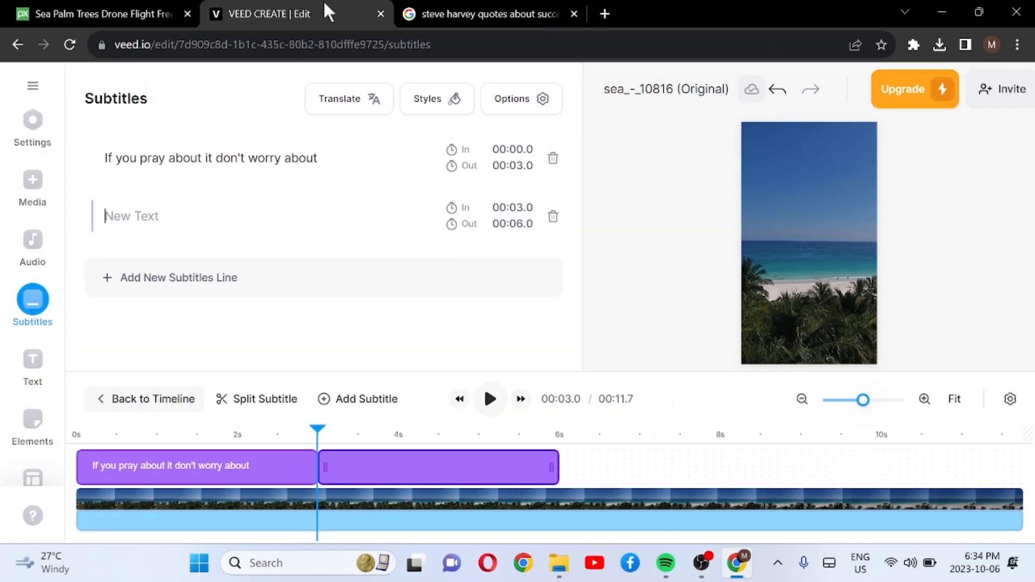
{"action": "type", "text": "IF YOU"}
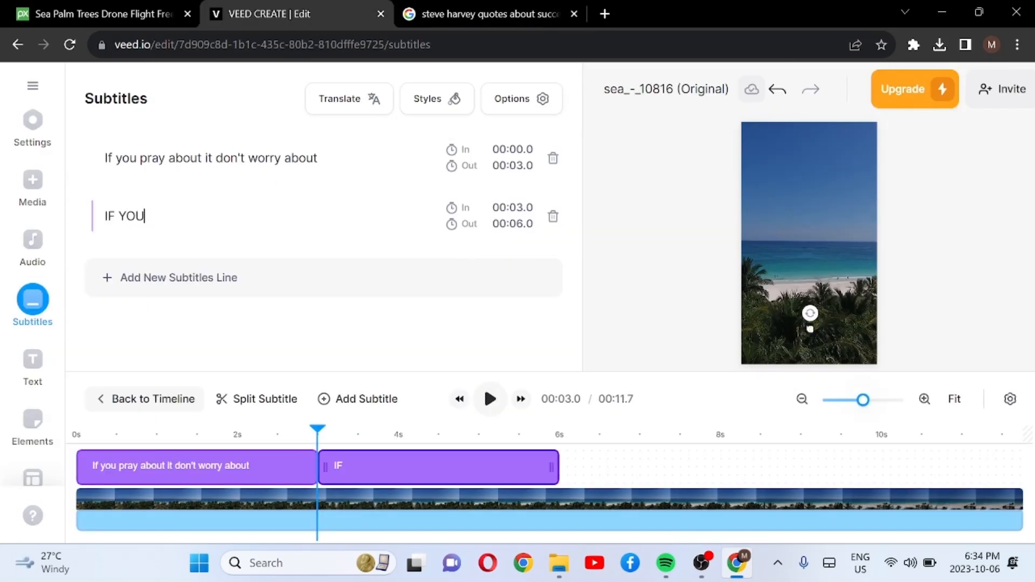
{"action": "type", "text": " ARE GOING"}
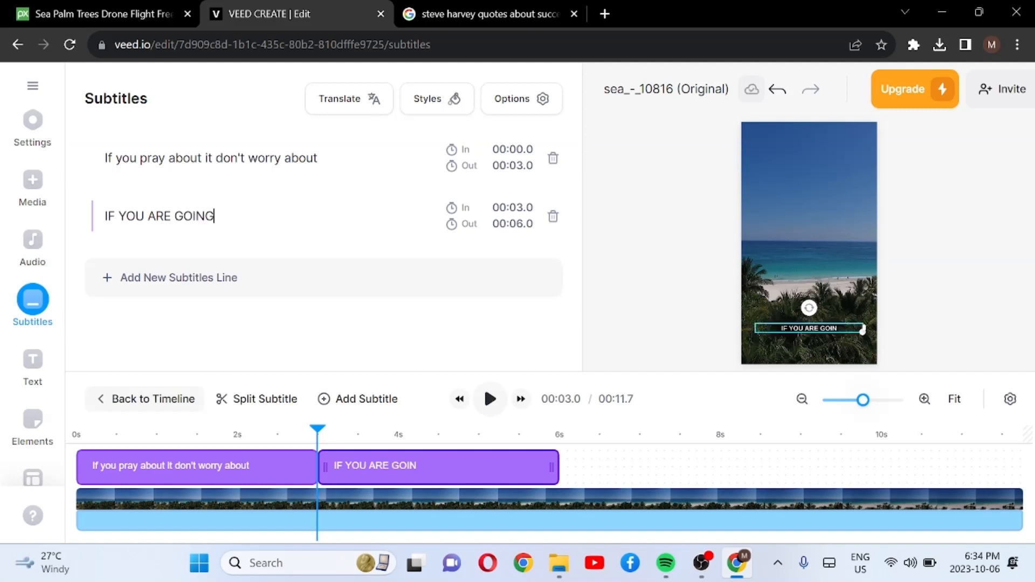
{"action": "key", "text": "BackSpace"}
{"action": "key", "text": "BackSpace"}
{"action": "key", "text": "BackSpace"}
{"action": "key", "text": "BackSpace"}
{"action": "key", "text": "BackSpace"}
{"action": "key", "text": "BackSpace"}
{"action": "key", "text": "BackSpace"}
{"action": "key", "text": "BackSpace"}
{"action": "key", "text": "BackSpace"}
{"action": "key", "text": "BackSpace"}
{"action": "key", "text": "BackSpace"}
{"action": "key", "text": "BackSpace"}
{"action": "key", "text": "BackSpace"}
{"action": "key", "text": "BackSpace"}
{"action": "key", "text": "BackSpace"}
{"action": "key", "text": "BackSpace"}
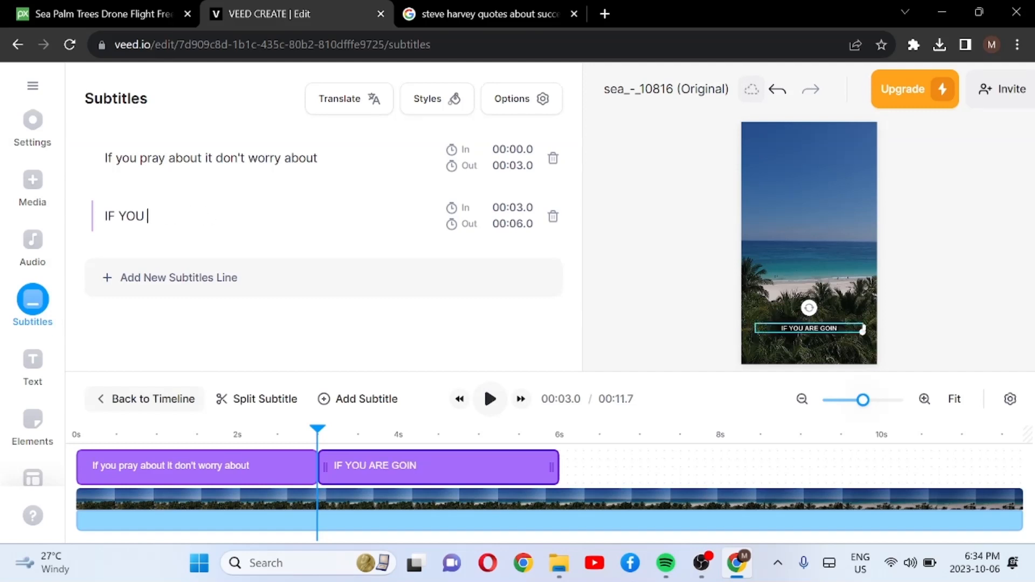
Step: Replace the second subtitle line's all-caps text with "If you are going to worry about it don't pray"
{"action": "type", "text": "I"}
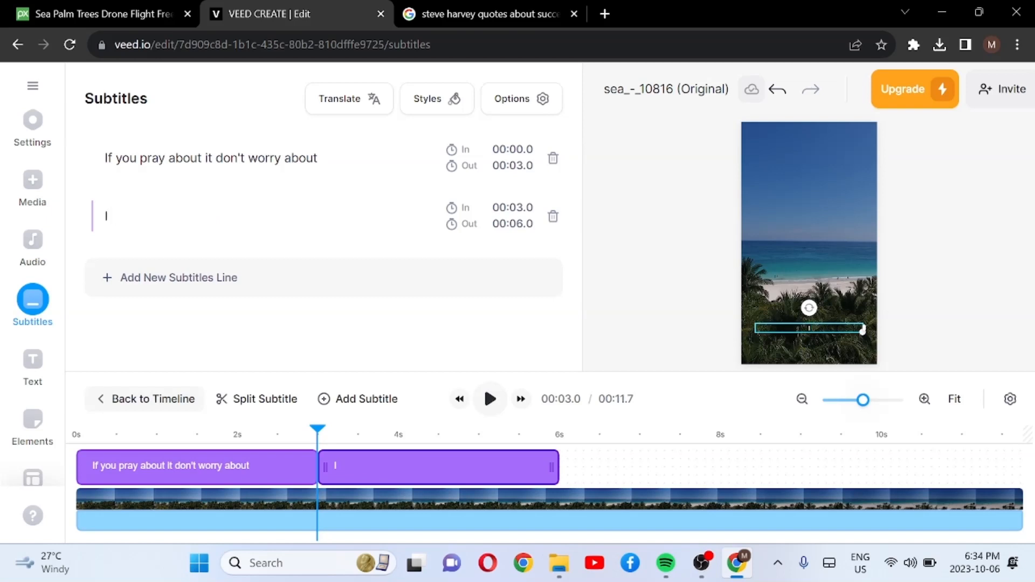
{"action": "type", "text": "f you are going"}
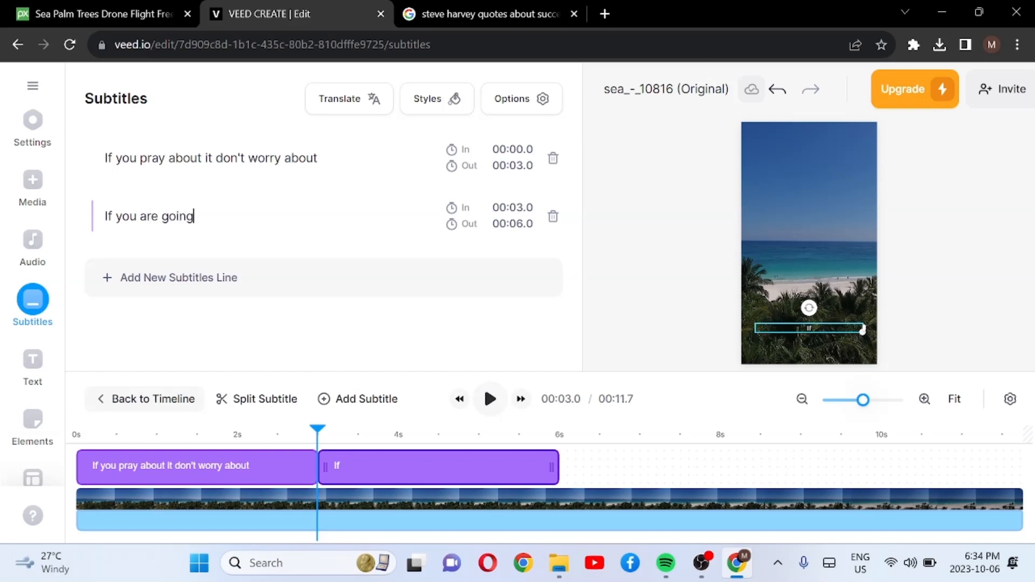
{"action": "type", "text": " to w"}
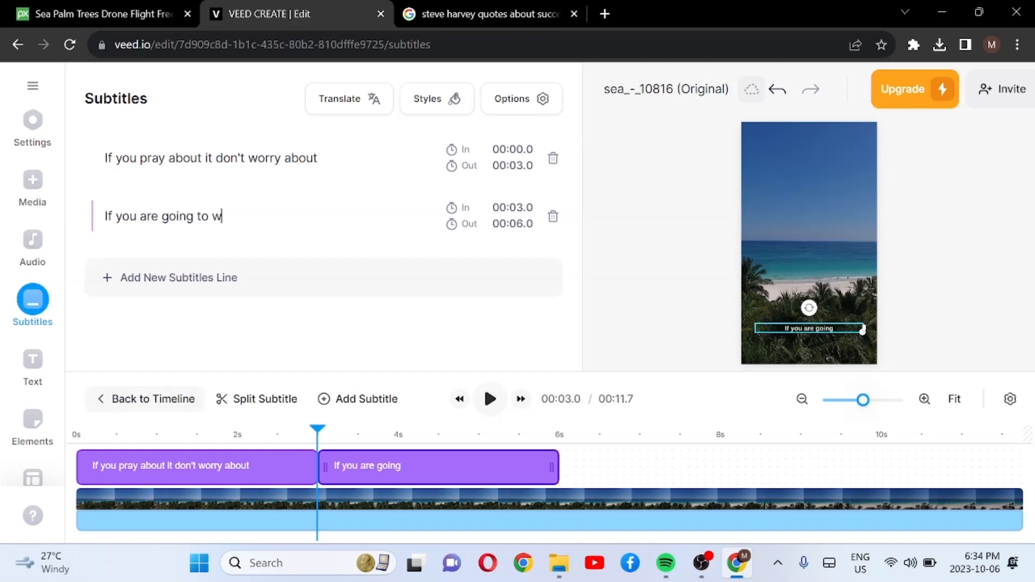
{"action": "type", "text": "orry"}
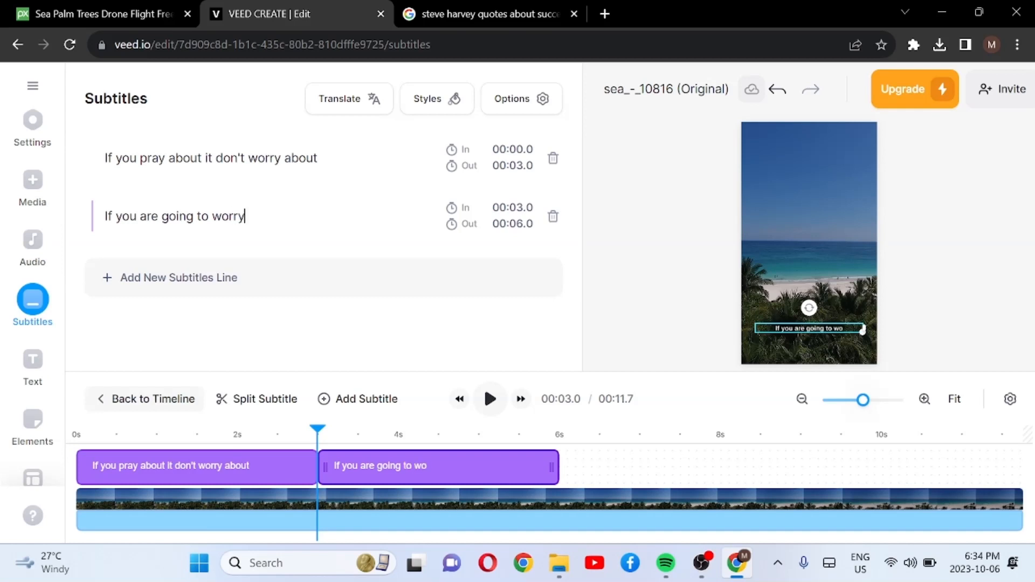
{"action": "type", "text": " about it"}
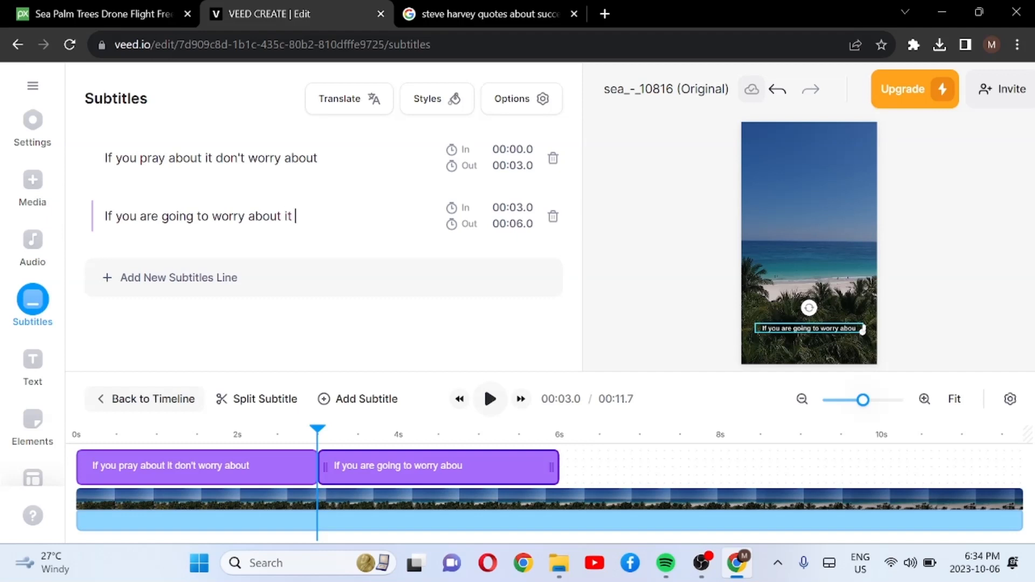
{"action": "type", "text": " don"}
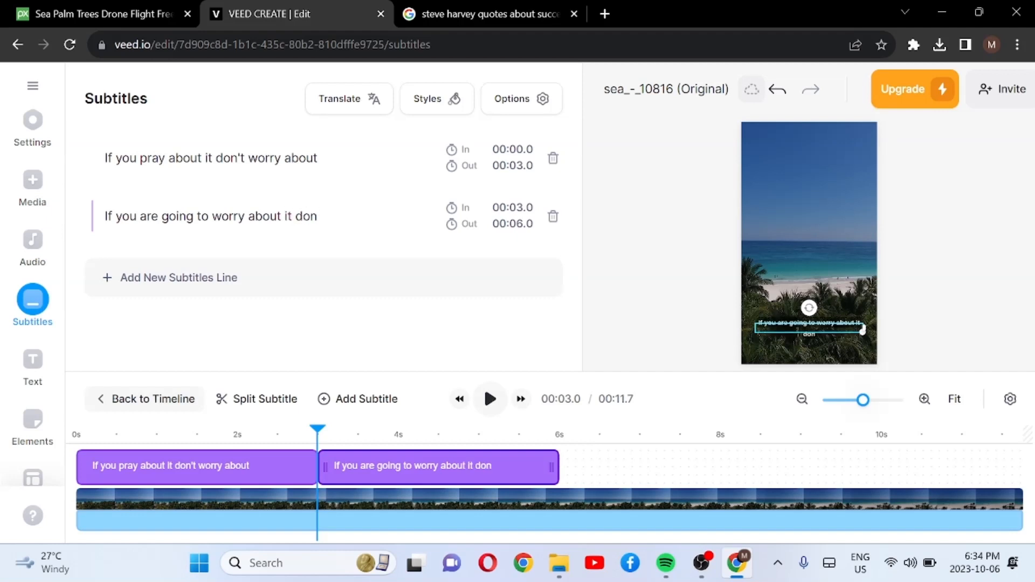
{"action": "type", "text": "'t"}
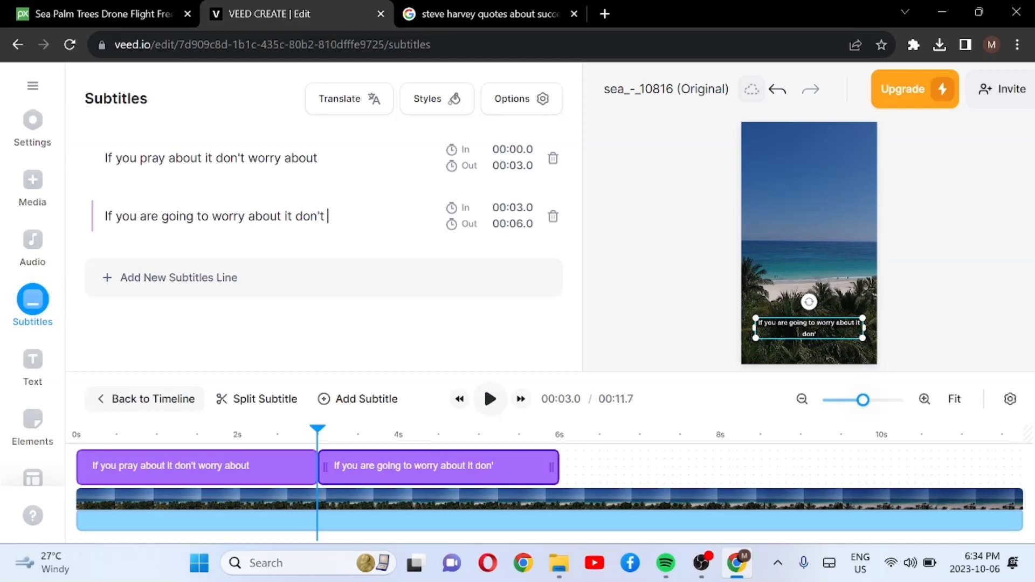
{"action": "type", "text": " pray"}
Step: Check the quote's ending in the Google image preview and complete the second subtitle line with "about it"
{"action": "left_click", "coordinate": [441, 12]}
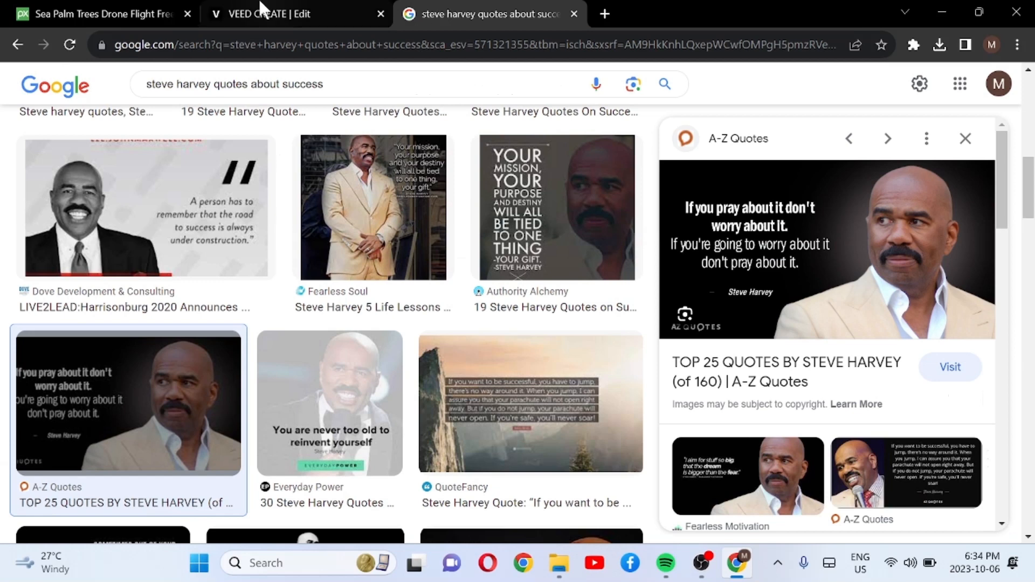
{"action": "left_click", "coordinate": [108, 13]}
{"action": "left_click", "coordinate": [243, 12]}
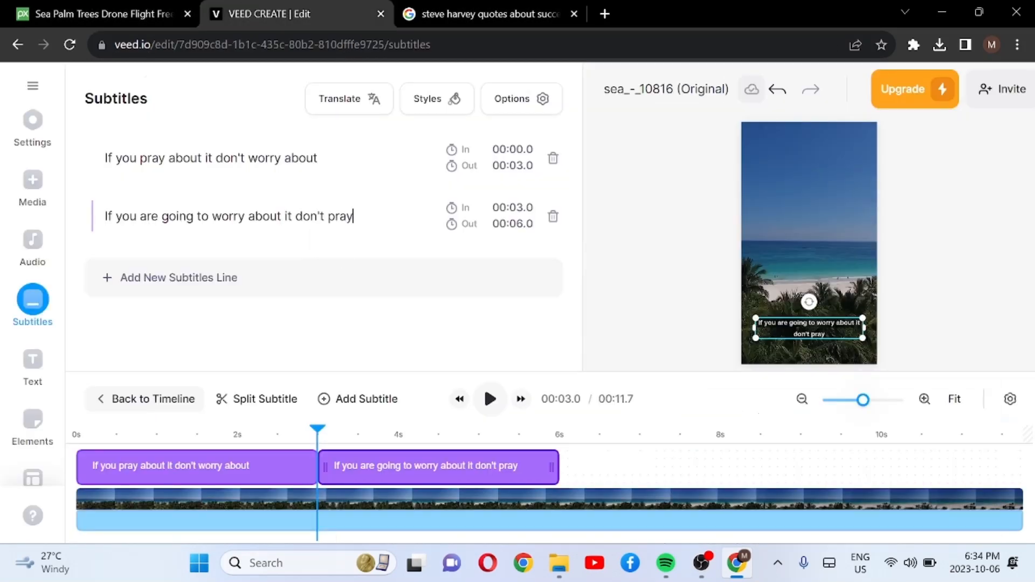
{"action": "type", "text": "about it"}
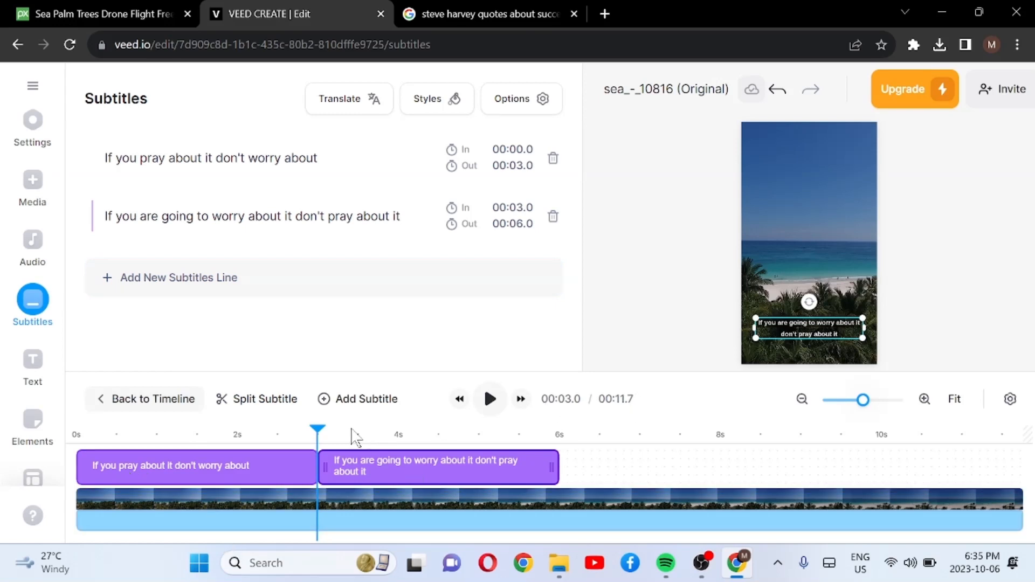
Step: Show the first subtitle at about 0.8 s and move it up to the horizon near the middle of the video frame
{"action": "left_click_drag", "start_coordinate": [322, 434], "coordinate": [81, 434]}
{"action": "left_click", "coordinate": [142, 437]}
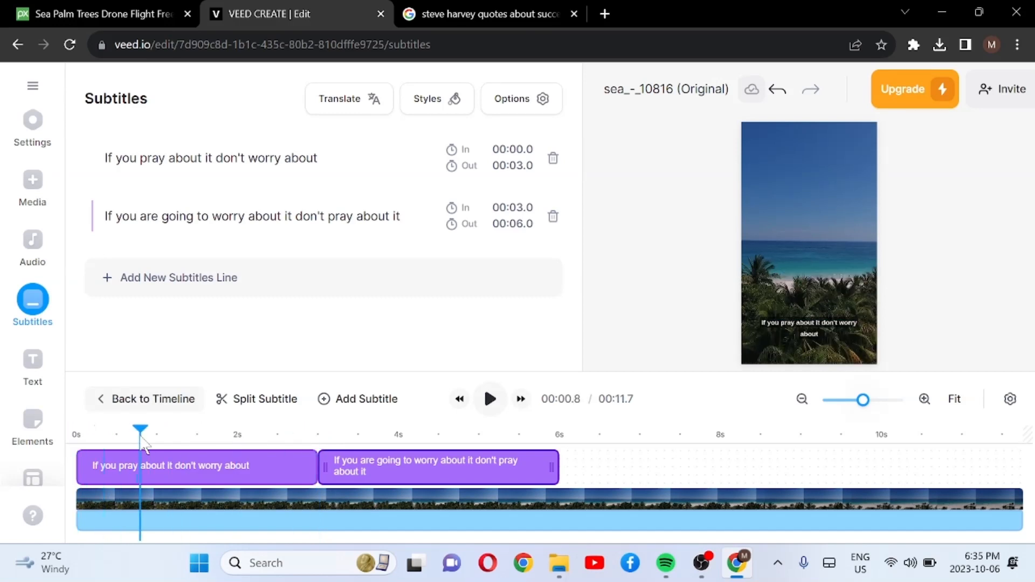
{"action": "left_click", "coordinate": [788, 322]}
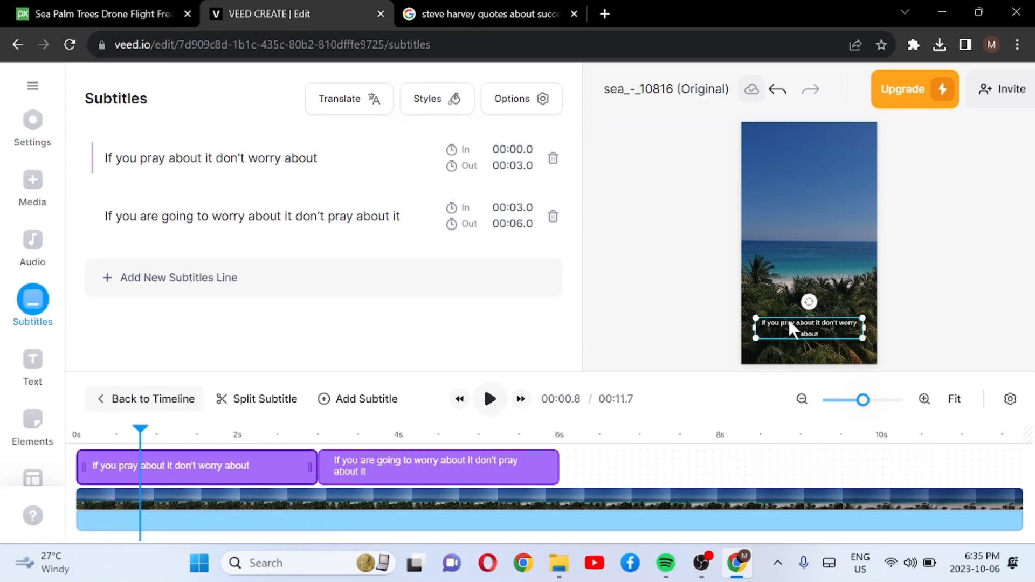
{"action": "left_click_drag", "start_coordinate": [788, 323], "coordinate": [781, 230]}
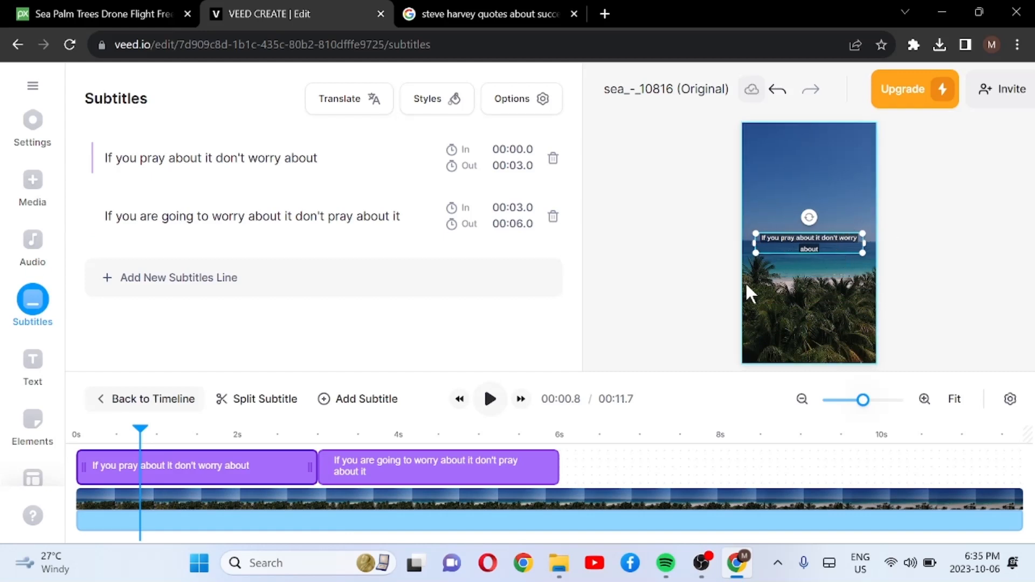
Step: Play the video past the last subtitle, split the clip at 00:06.1 and delete the part after the cut
{"action": "left_click", "coordinate": [488, 398]}
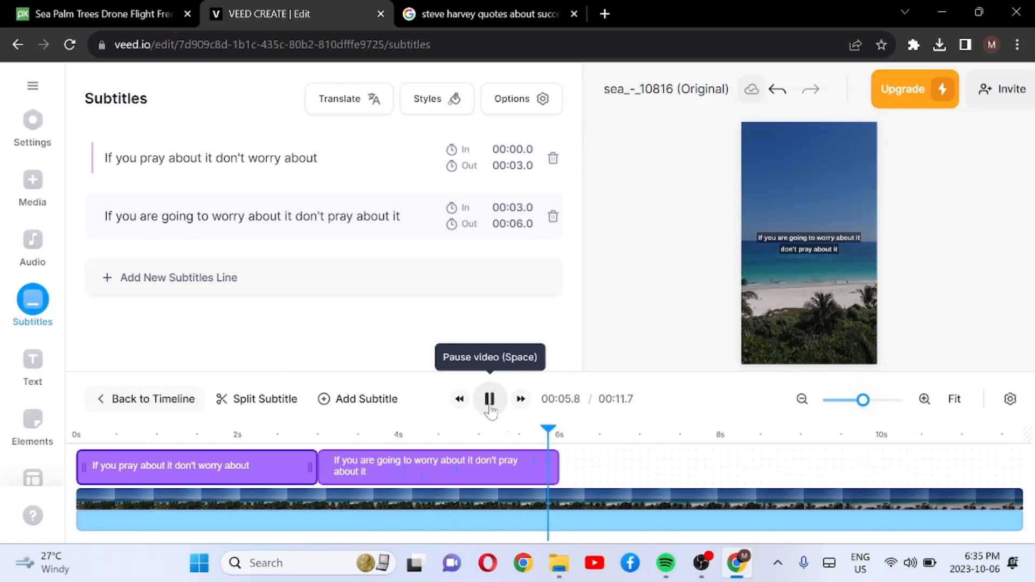
{"action": "left_click", "coordinate": [489, 400]}
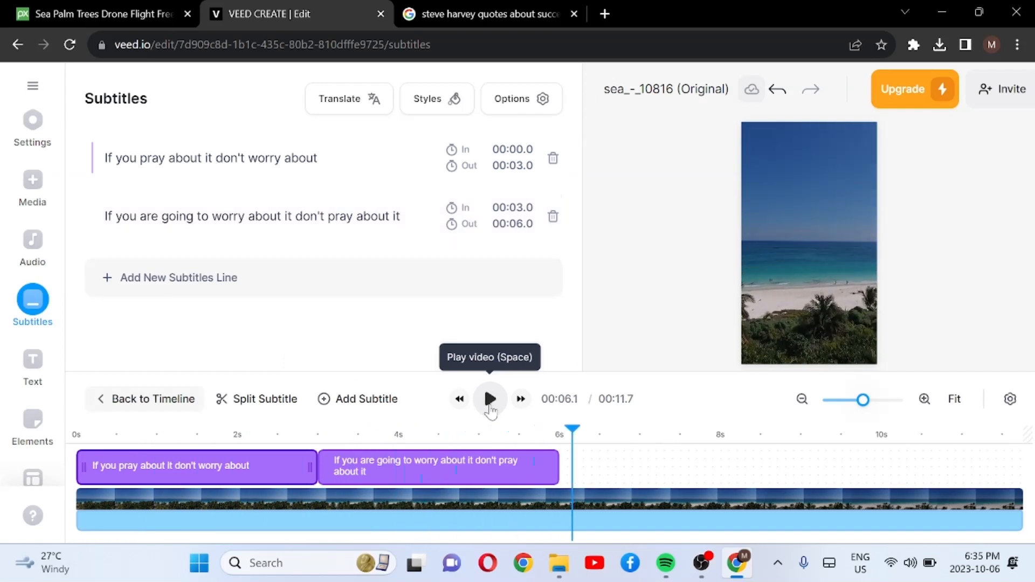
{"action": "left_click", "coordinate": [684, 504]}
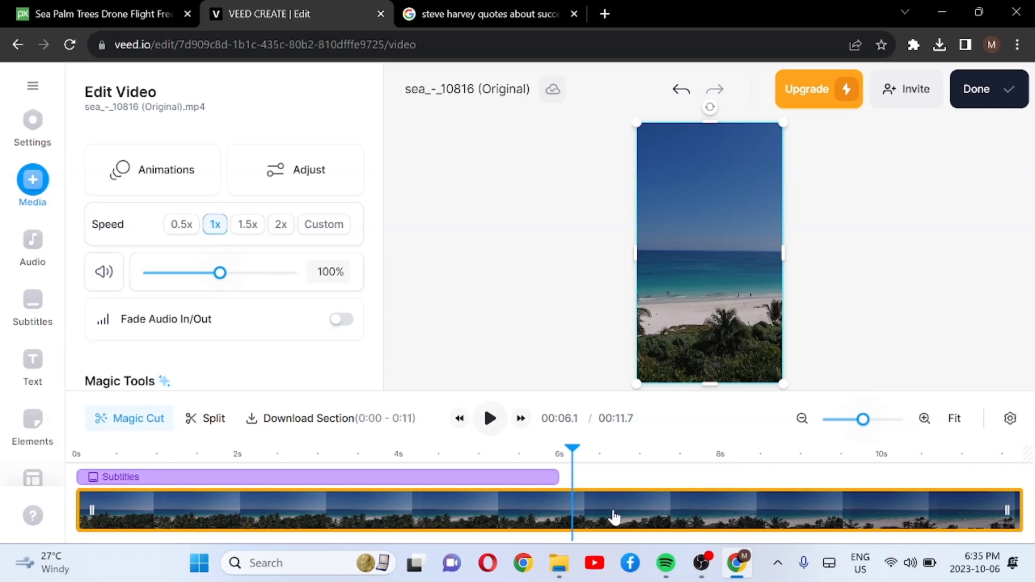
{"action": "left_click", "coordinate": [211, 424]}
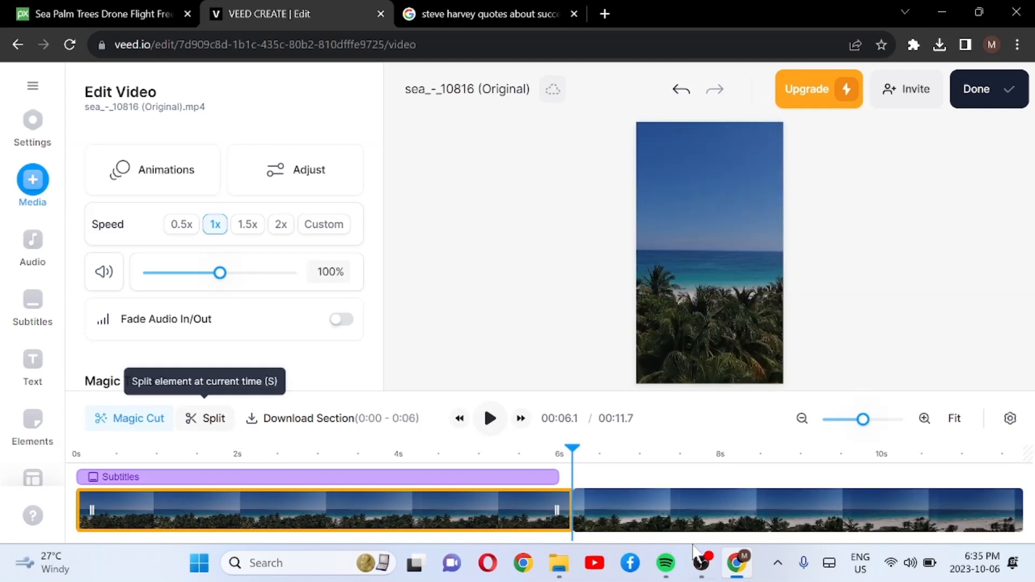
{"action": "left_click", "coordinate": [714, 507]}
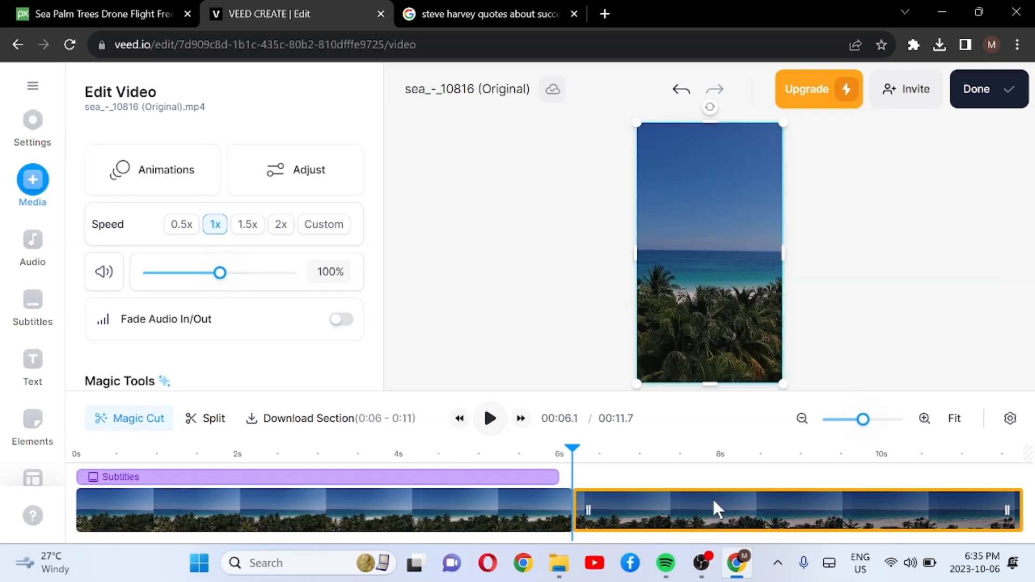
{"action": "key", "text": "Delete"}
{"action": "left_click", "coordinate": [513, 509]}
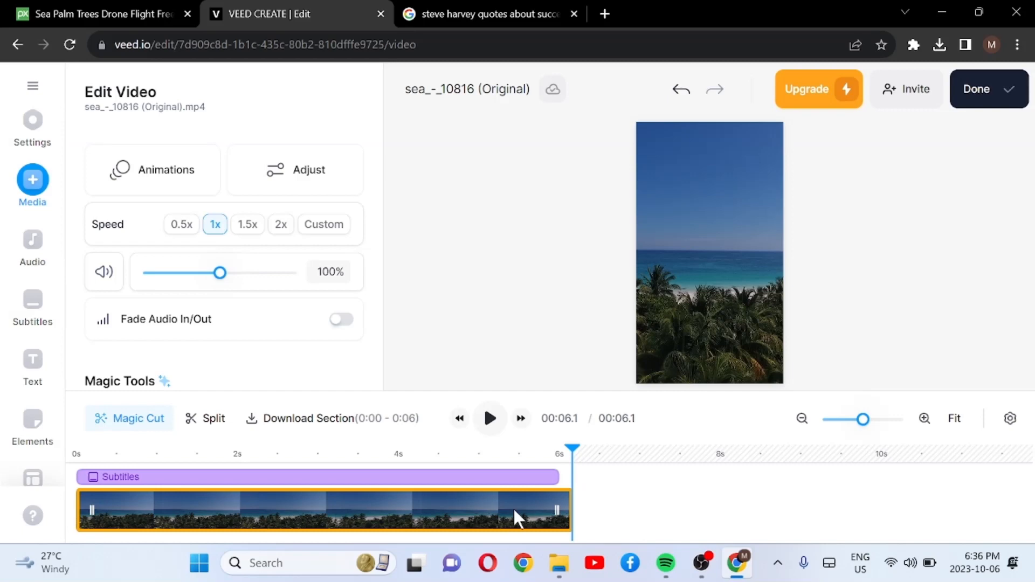
Step: Switch to the Google browser tab and search for "tiktok no copyright sad music"
{"action": "left_click", "coordinate": [488, 8]}
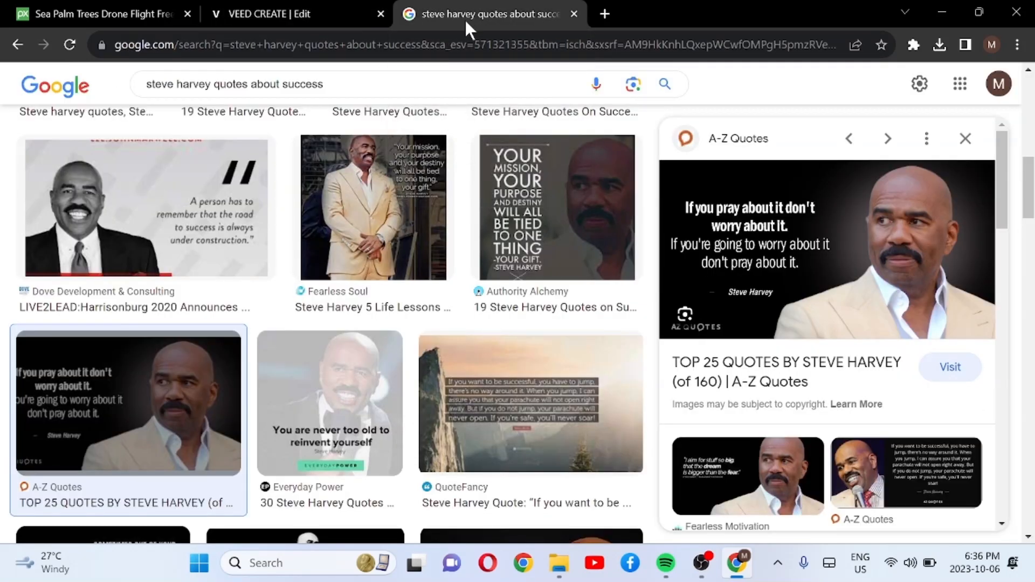
{"action": "left_click", "coordinate": [340, 44]}
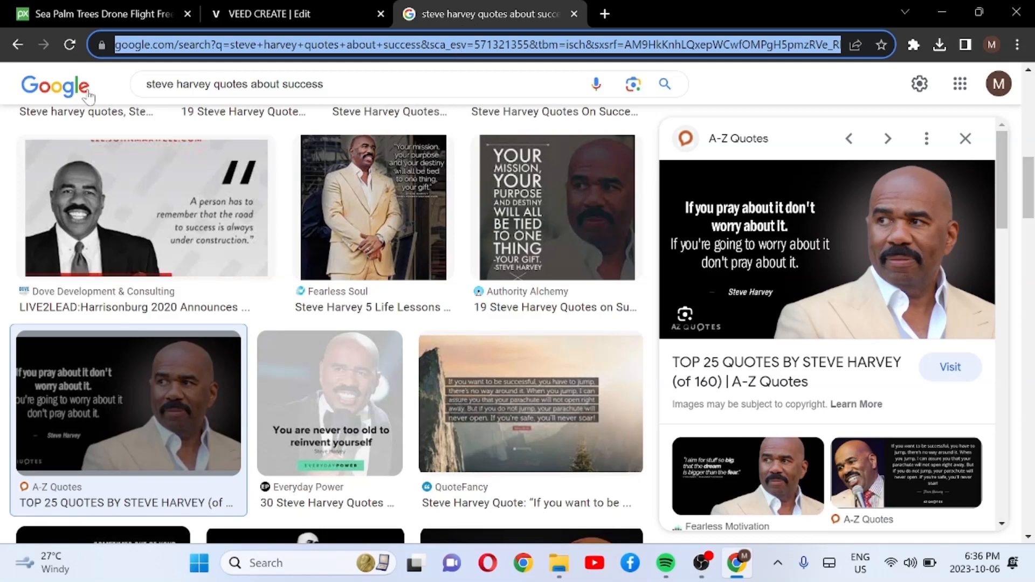
{"action": "left_click", "coordinate": [17, 45]}
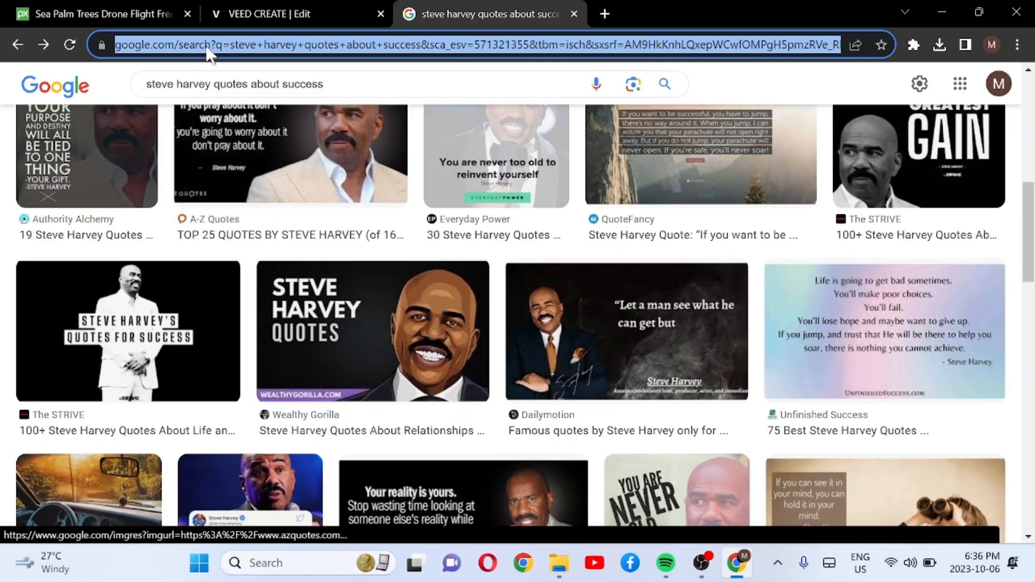
{"action": "type", "text": "ti"}
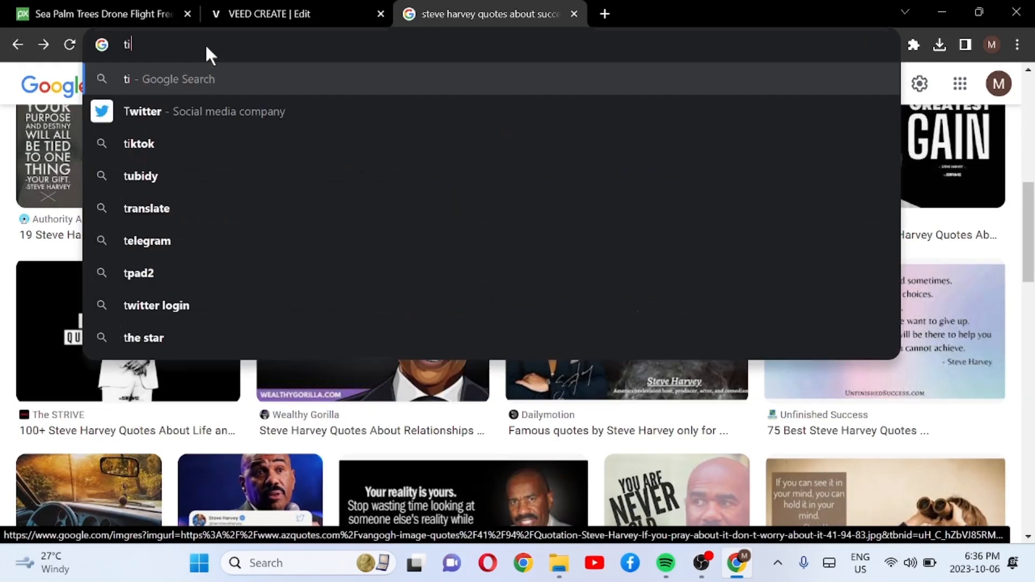
{"action": "type", "text": "kto"}
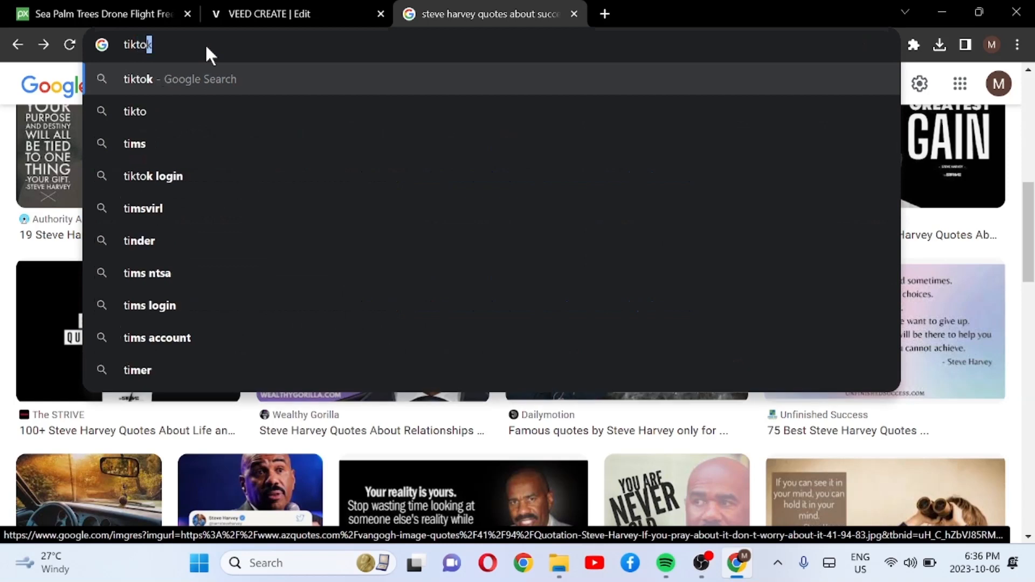
{"action": "type", "text": "k "}
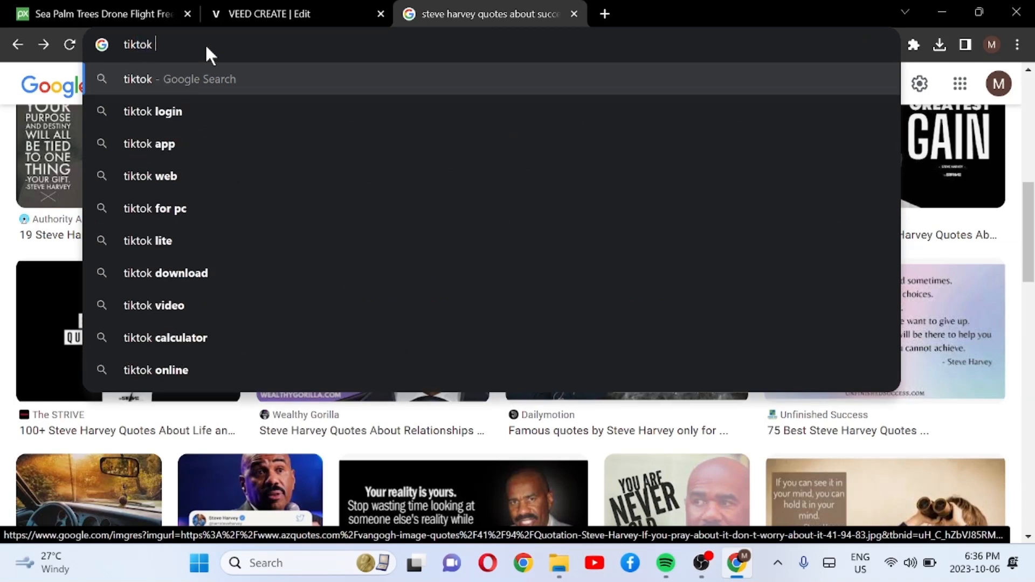
{"action": "type", "text": "no "}
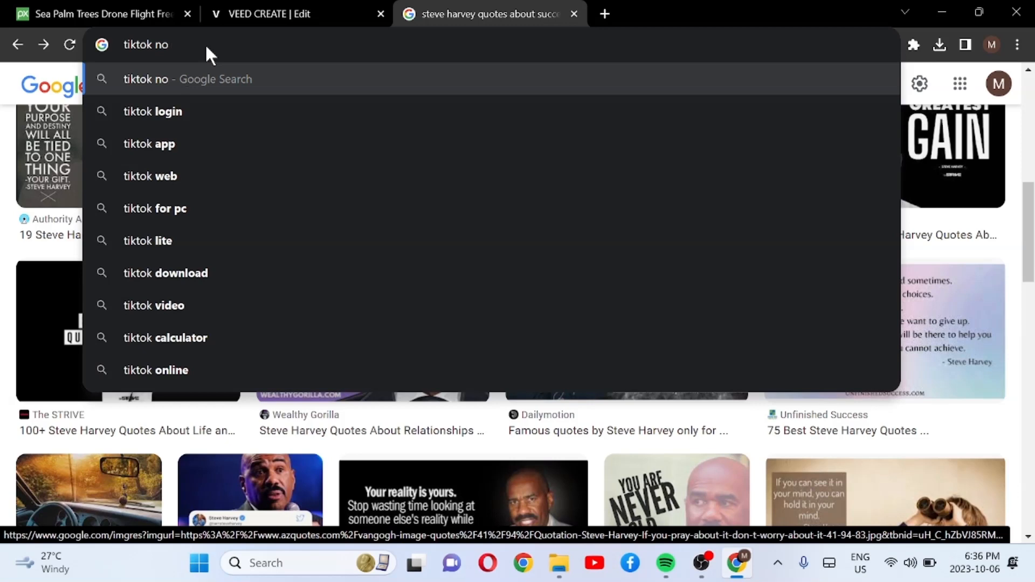
{"action": "type", "text": "copyr"}
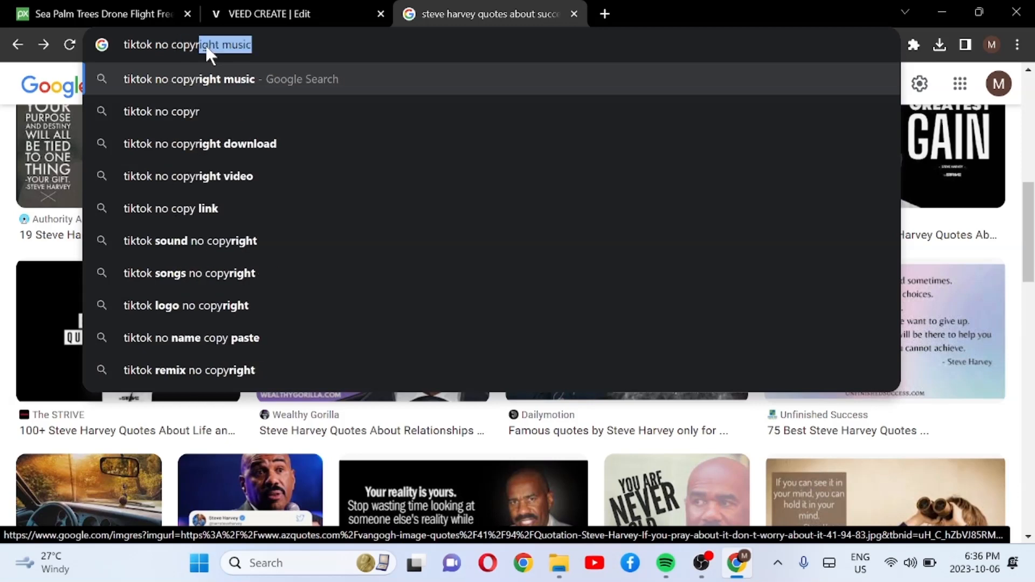
{"action": "type", "text": "ight"}
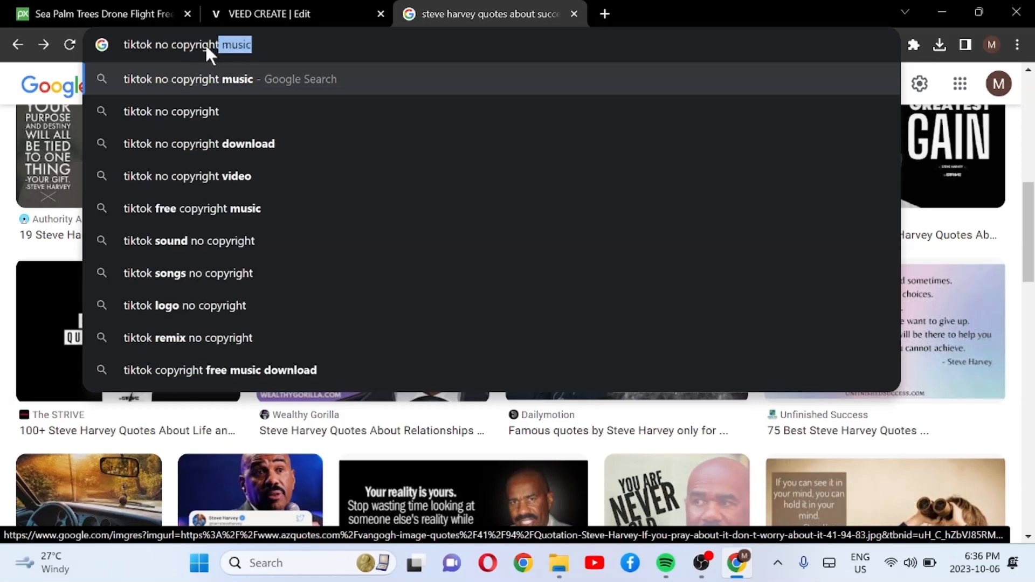
{"action": "type", "text": " music"}
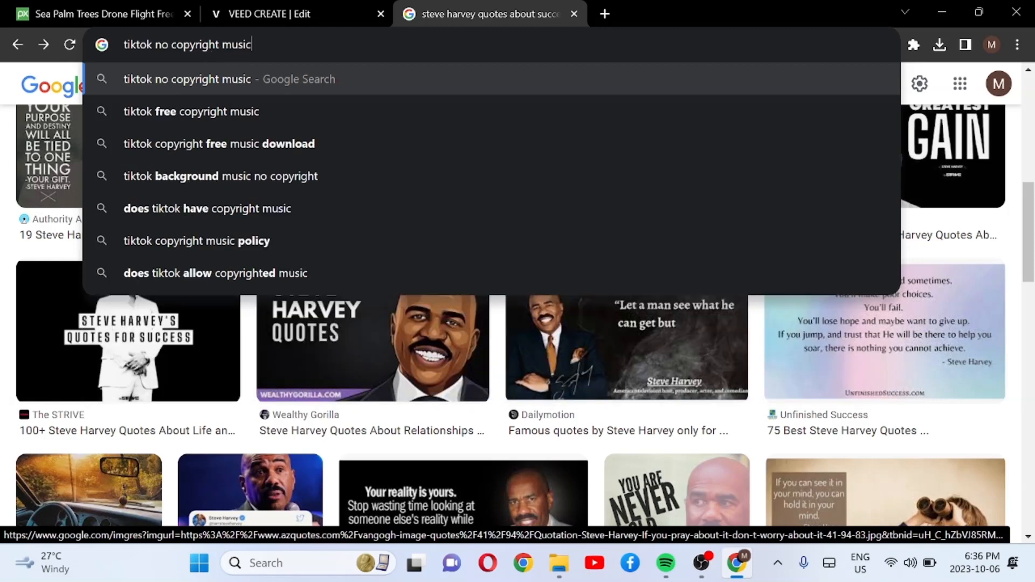
{"action": "type", "text": "sad"}
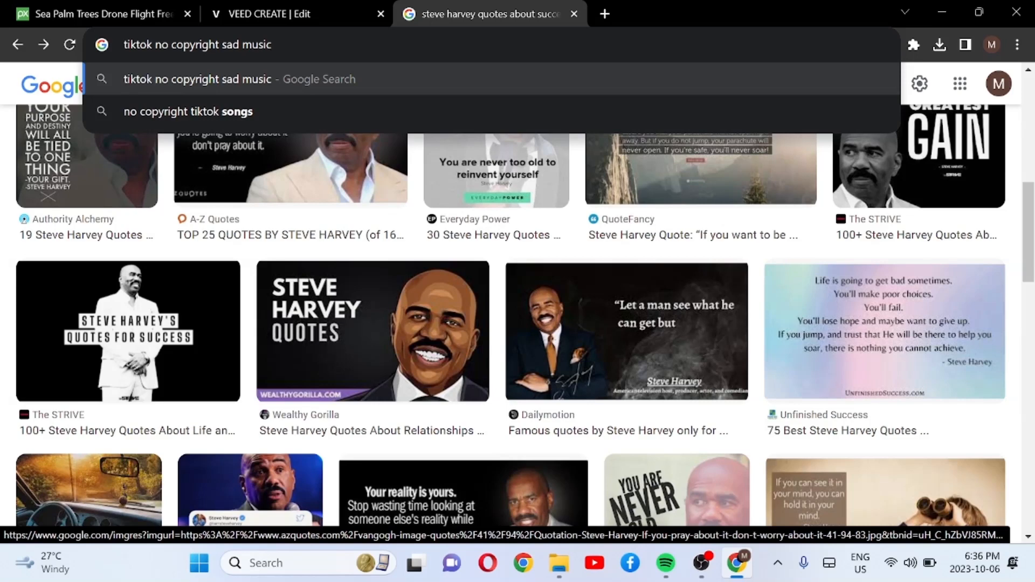
{"action": "key", "text": "Return"}
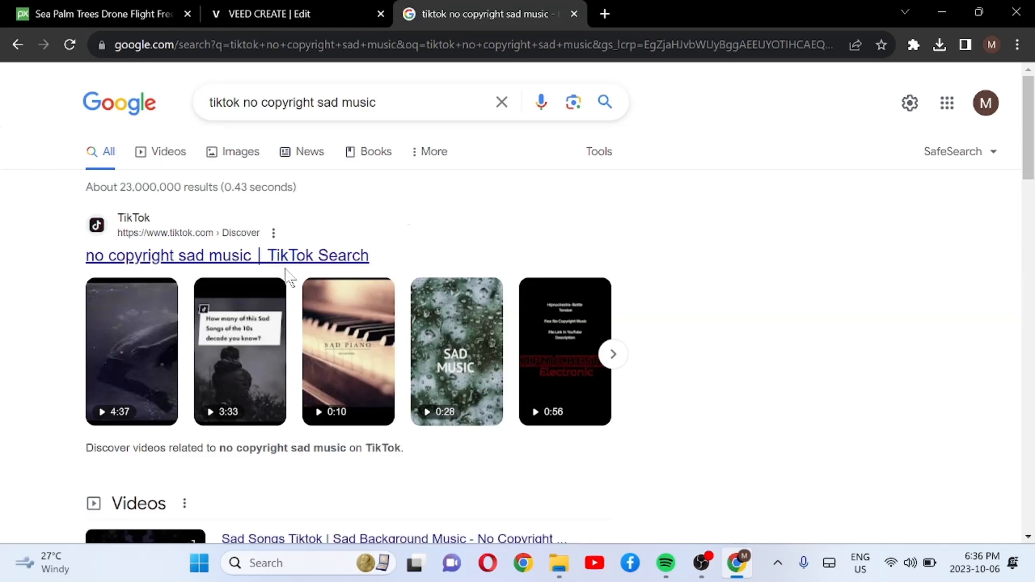
Step: Open the "Sad Piano" TikTok video from the results, pause it after dismissing the login pop-up, and select its page address
{"action": "left_click", "coordinate": [341, 360]}
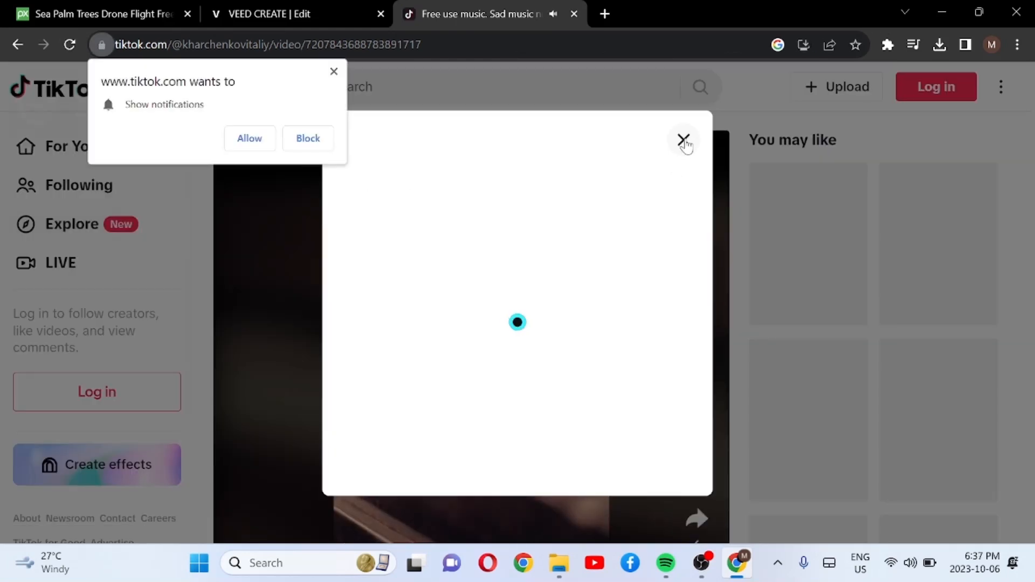
{"action": "left_click", "coordinate": [683, 139]}
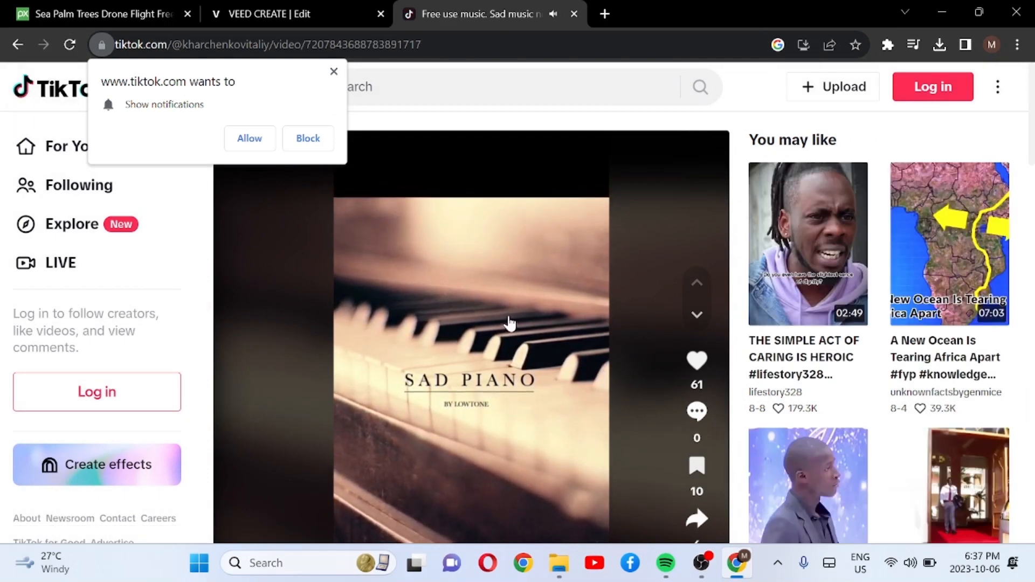
{"action": "left_click", "coordinate": [510, 324]}
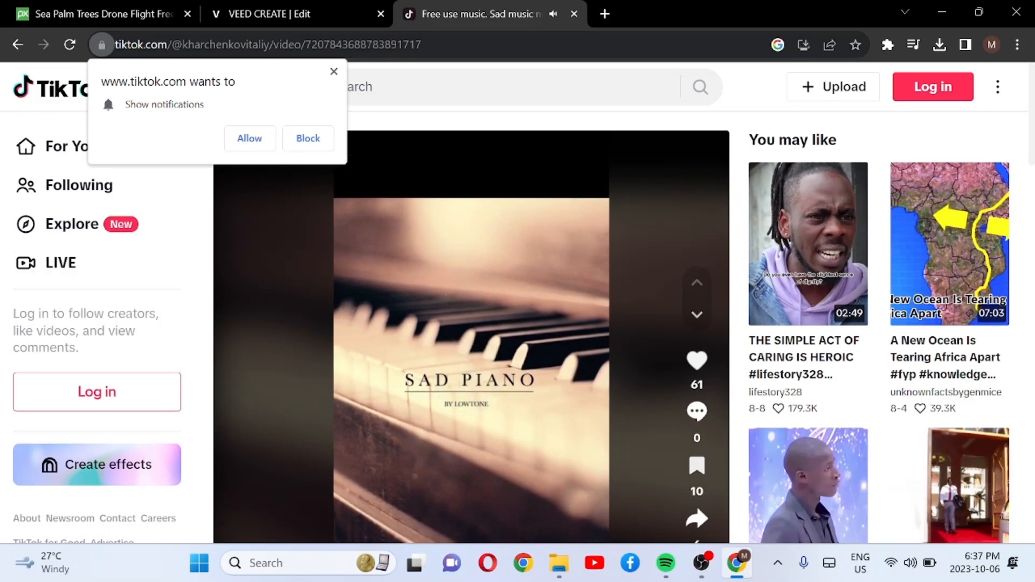
{"action": "left_click", "coordinate": [391, 47]}
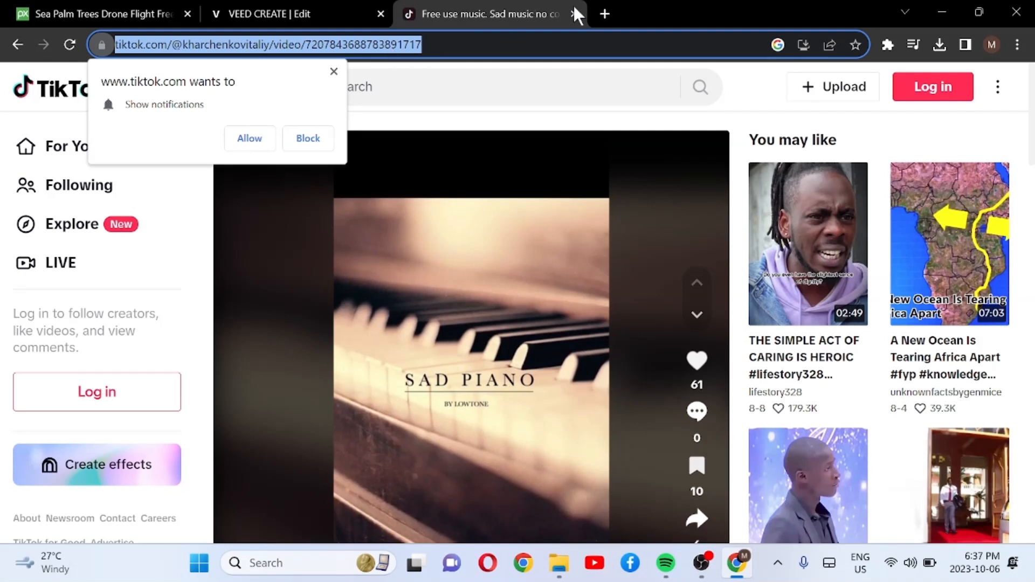
Step: Select and copy the complete page address of the "Sad Piano" TikTok video
{"action": "left_click", "coordinate": [485, 45]}
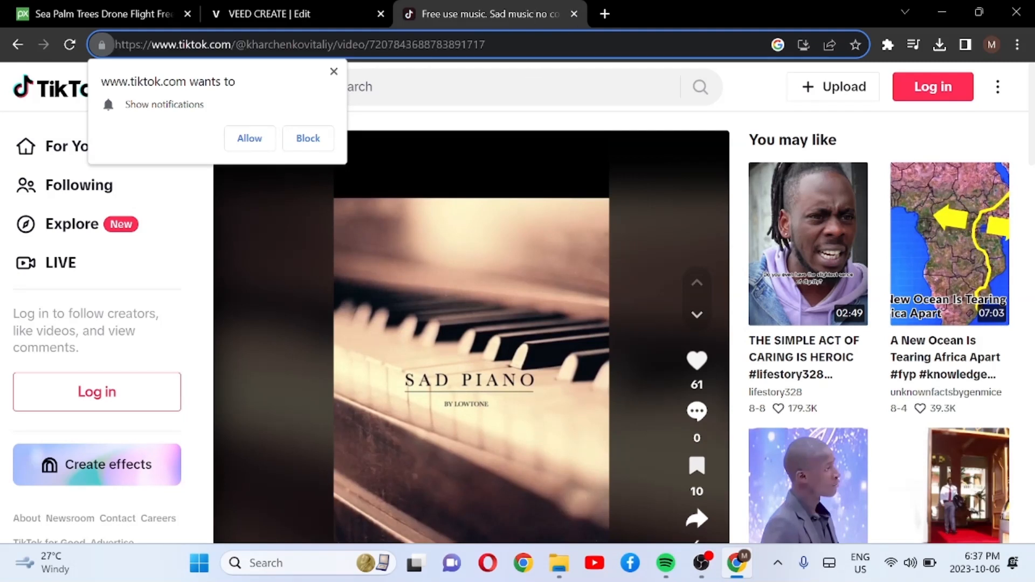
{"action": "double_click", "coordinate": [484, 45]}
{"action": "left_click", "coordinate": [486, 45]}
{"action": "double_click", "coordinate": [484, 45]}
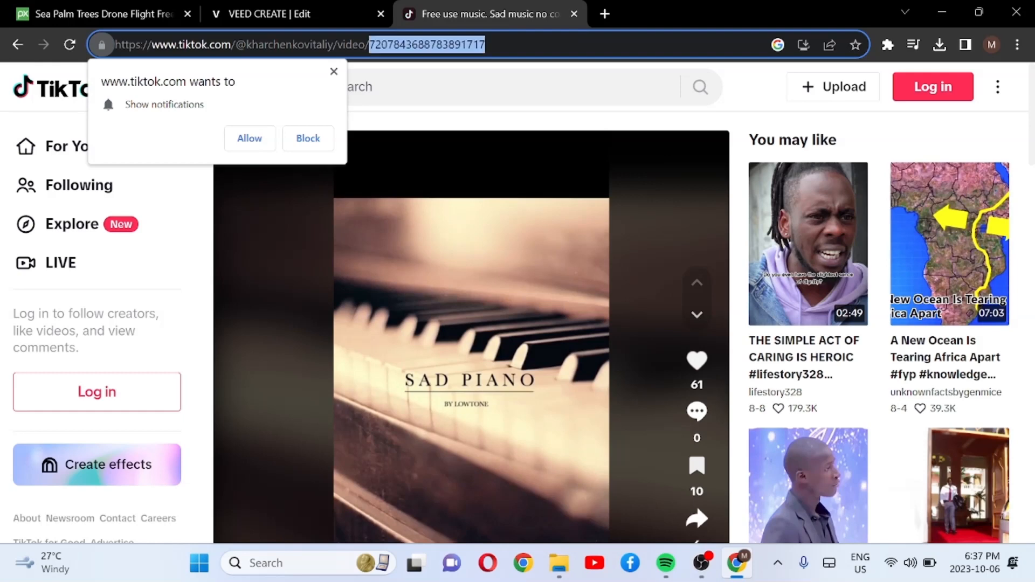
{"action": "triple_click", "coordinate": [485, 45]}
{"action": "key", "text": "ctrl+c"}
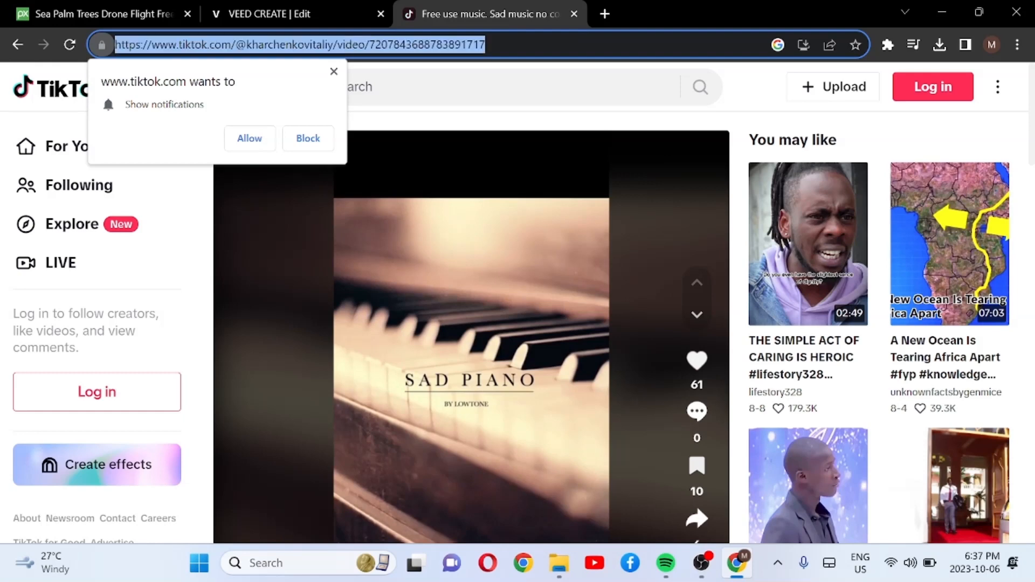
Step: Search Google for "tiktok mp3 downloader" and dismiss the TikTok notification request
{"action": "type", "text": "ti"}
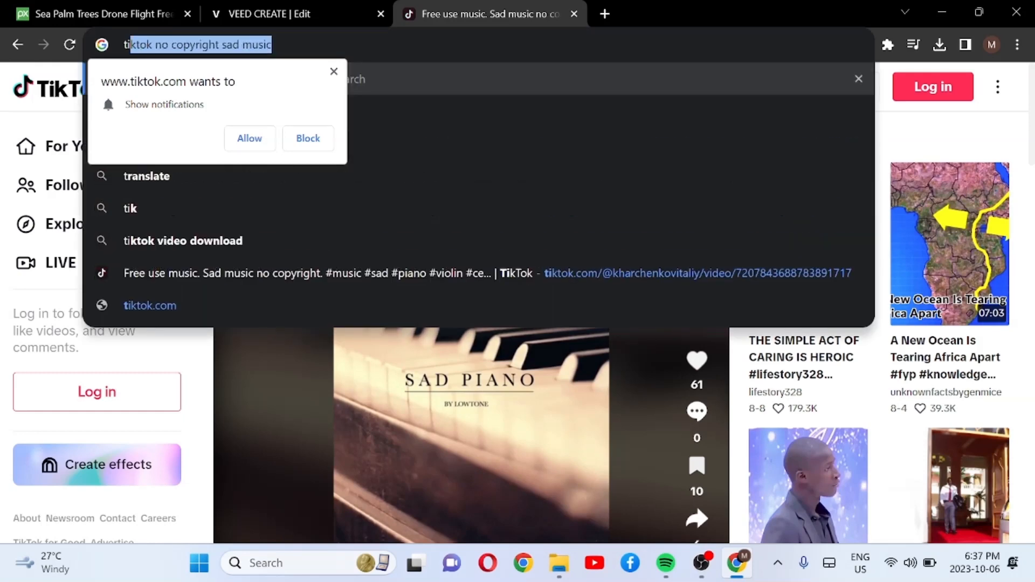
{"action": "type", "text": "kt"}
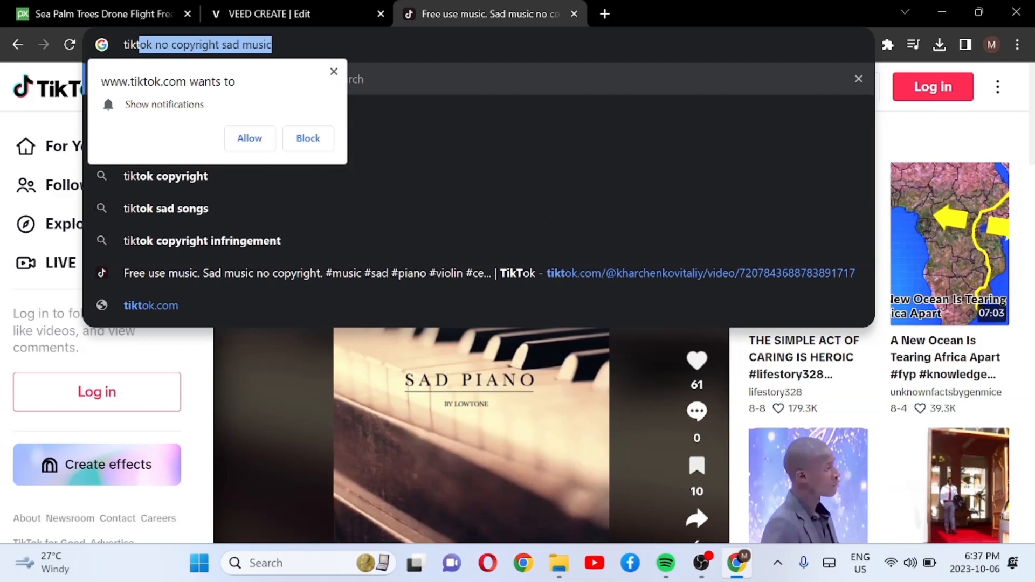
{"action": "type", "text": "ok mp"}
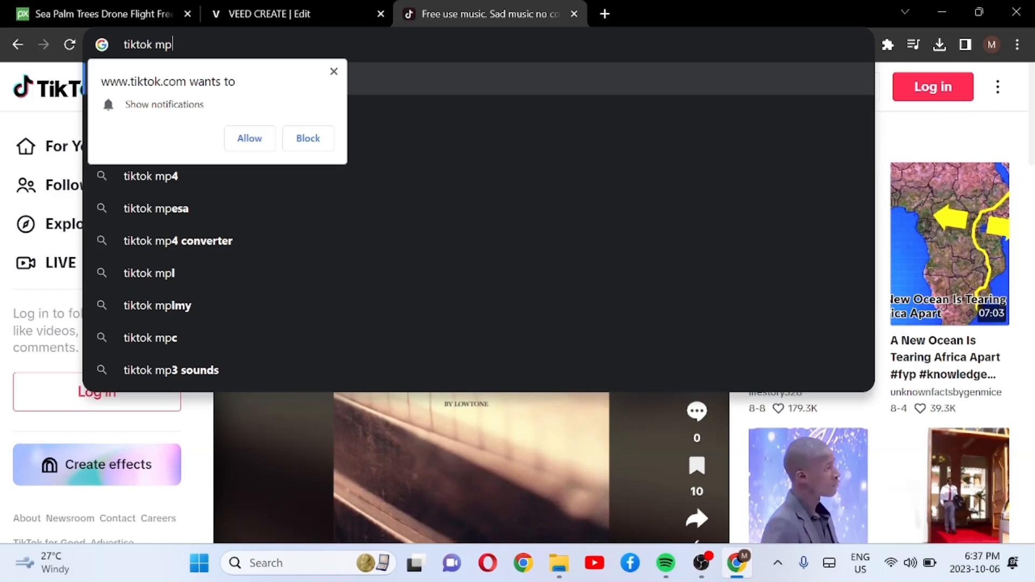
{"action": "type", "text": "3"}
{"action": "key", "text": "Right"}
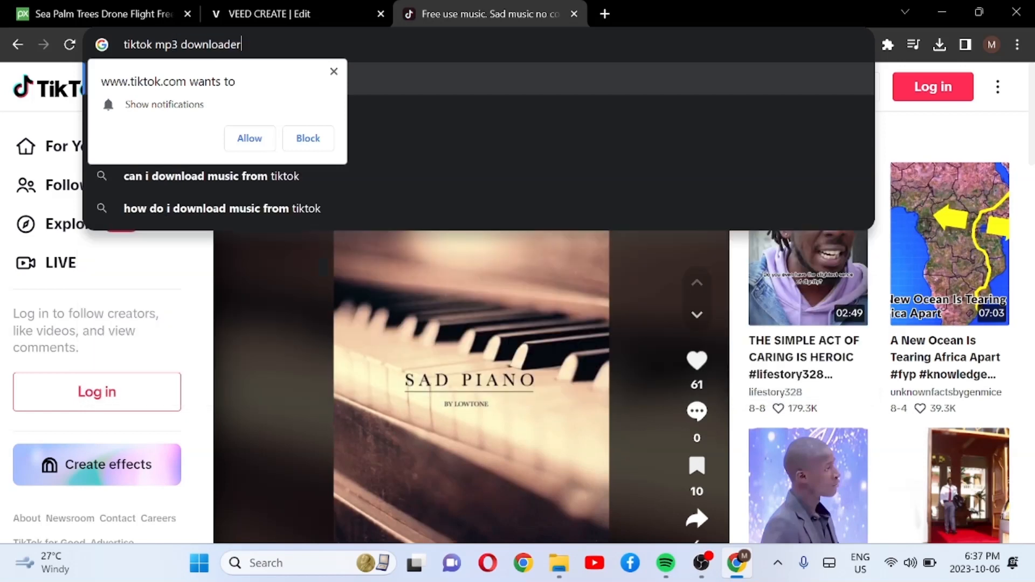
{"action": "left_click", "coordinate": [333, 73]}
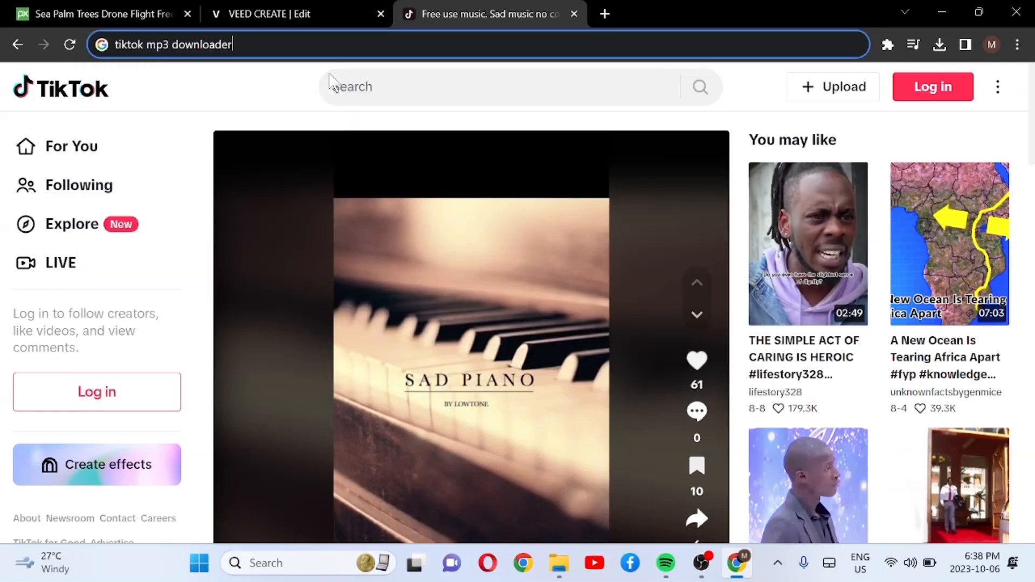
{"action": "key", "text": "Return"}
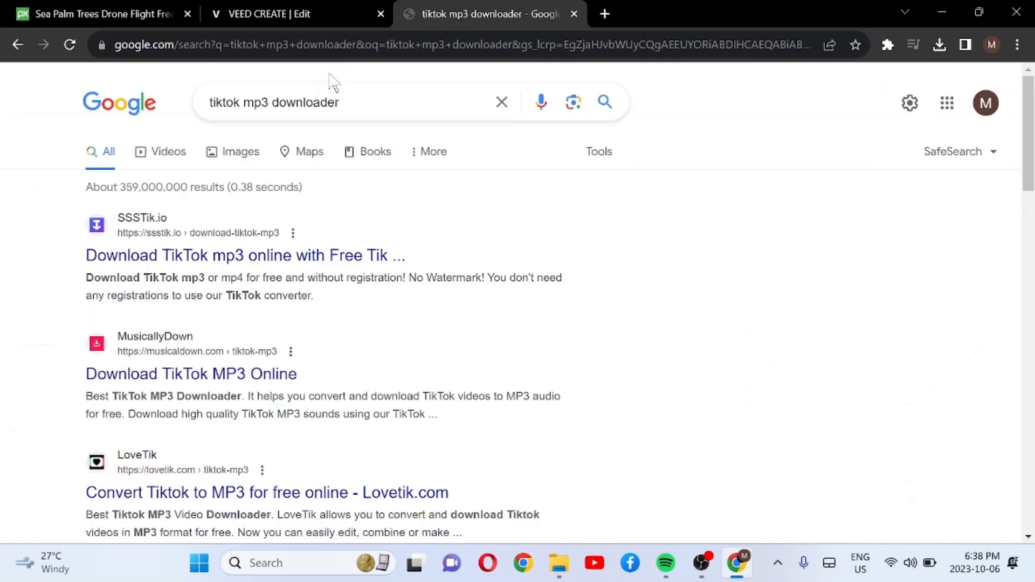
Step: Open SSSTik's TikTok mp3 page from the results, paste the copied video link and download it as MP3, closing the ads
{"action": "left_click", "coordinate": [246, 259]}
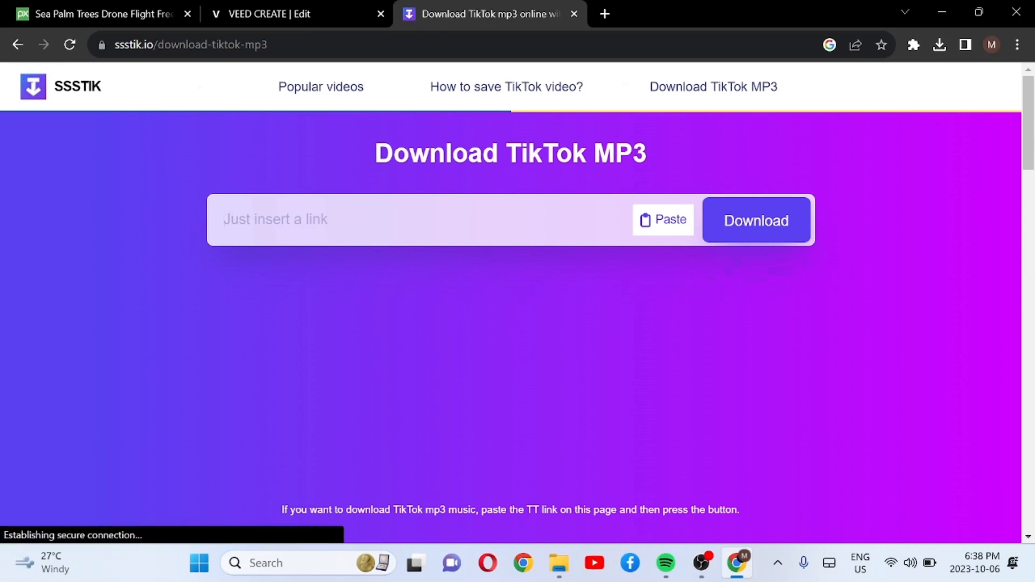
{"action": "left_click", "coordinate": [663, 220]}
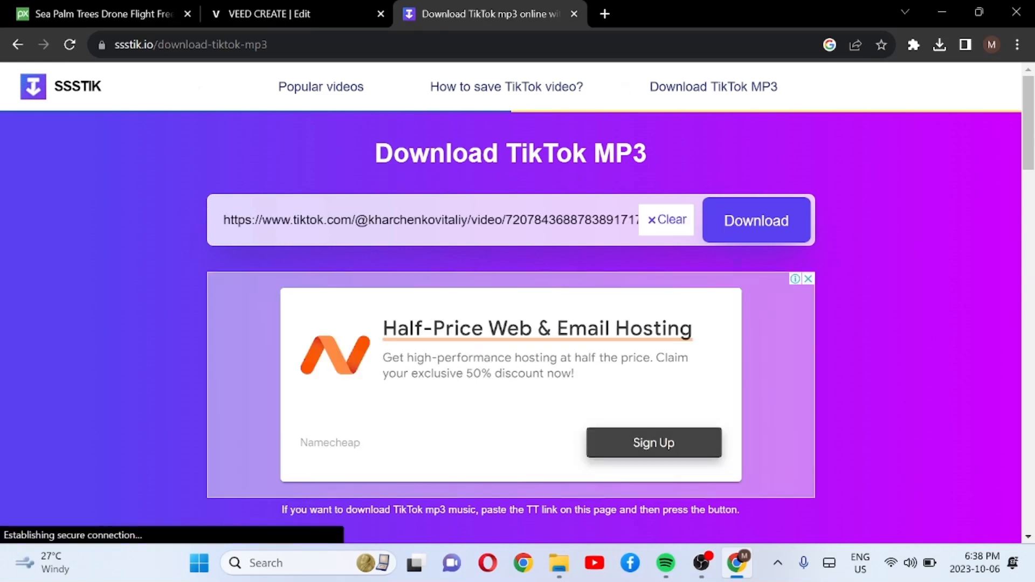
{"action": "left_click", "coordinate": [736, 224]}
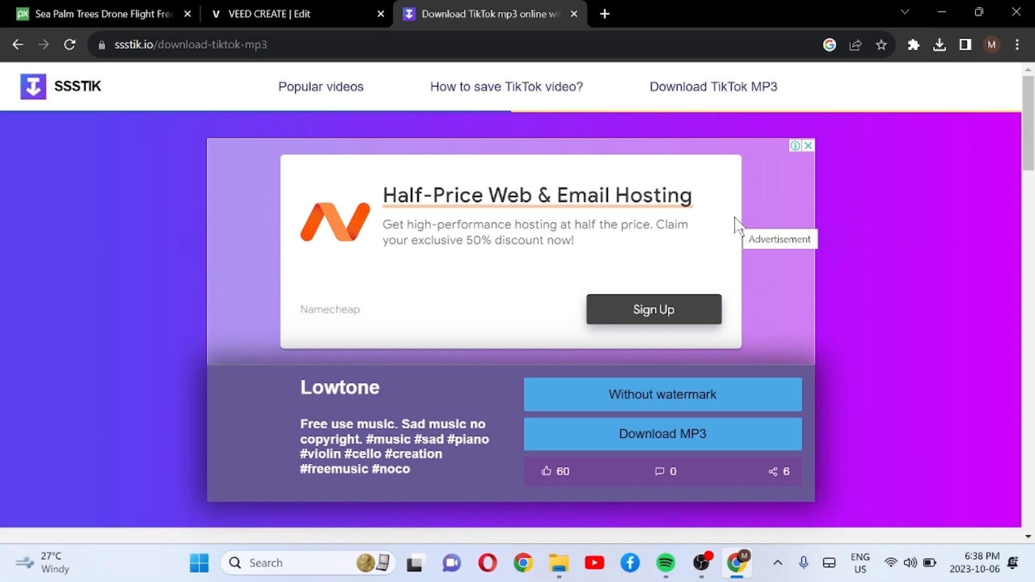
{"action": "left_click", "coordinate": [634, 438]}
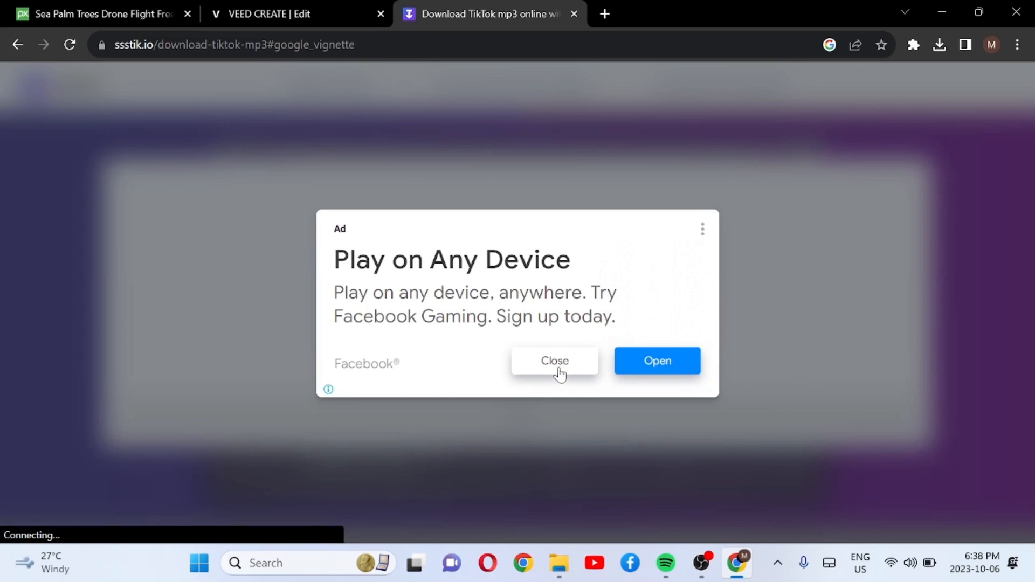
{"action": "left_click", "coordinate": [555, 361]}
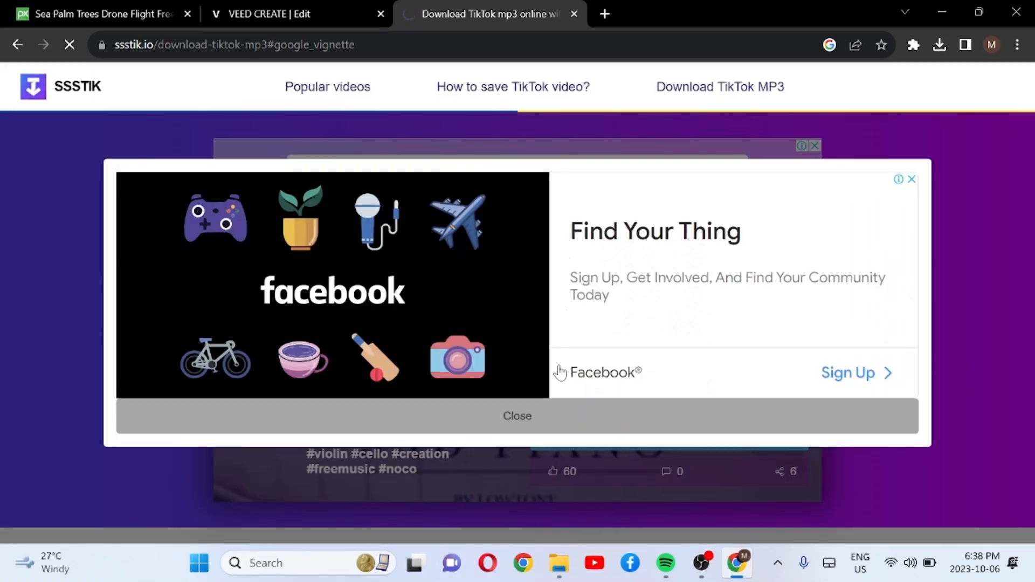
{"action": "left_click", "coordinate": [911, 180]}
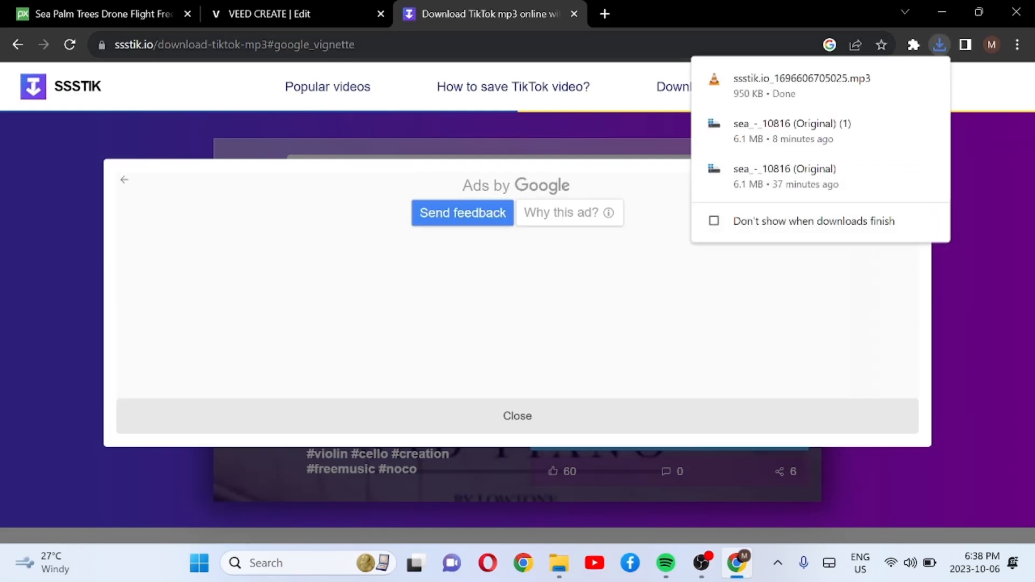
Step: Switch to the VEED tab and upload ssstik.io_1696606705025.mp3 from Downloads as audio
{"action": "left_click", "coordinate": [272, 11]}
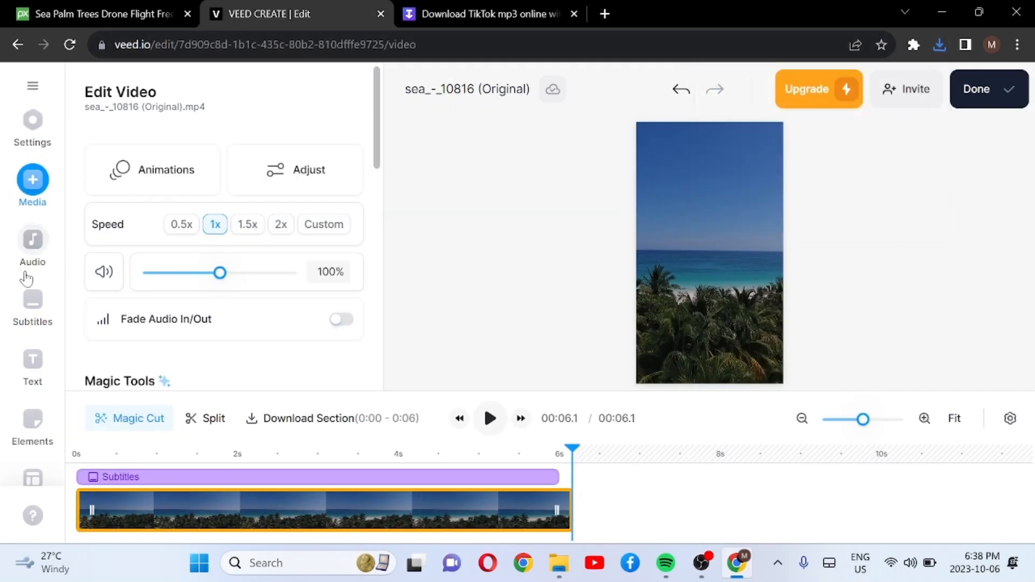
{"action": "left_click", "coordinate": [33, 243]}
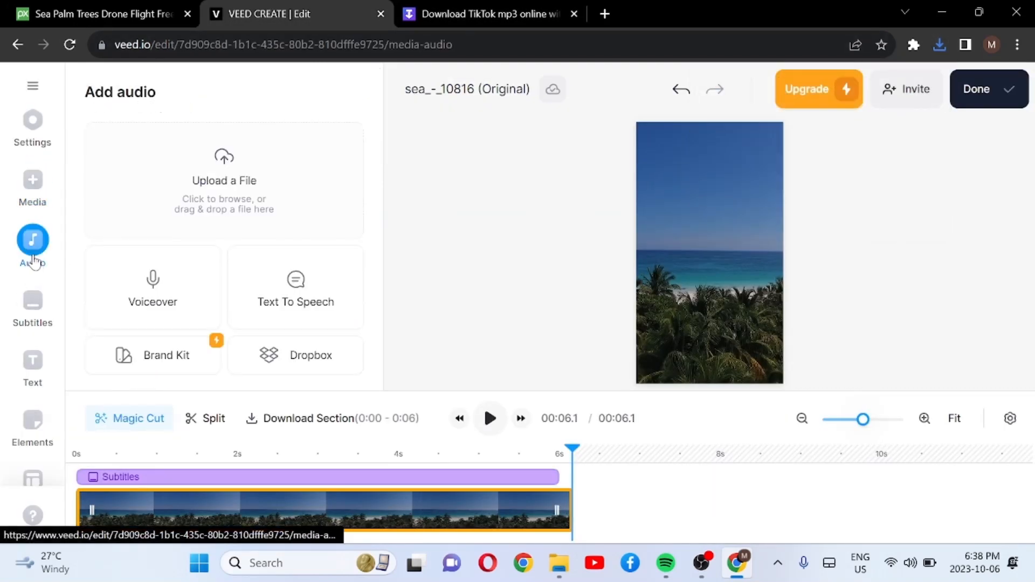
{"action": "left_click", "coordinate": [224, 183]}
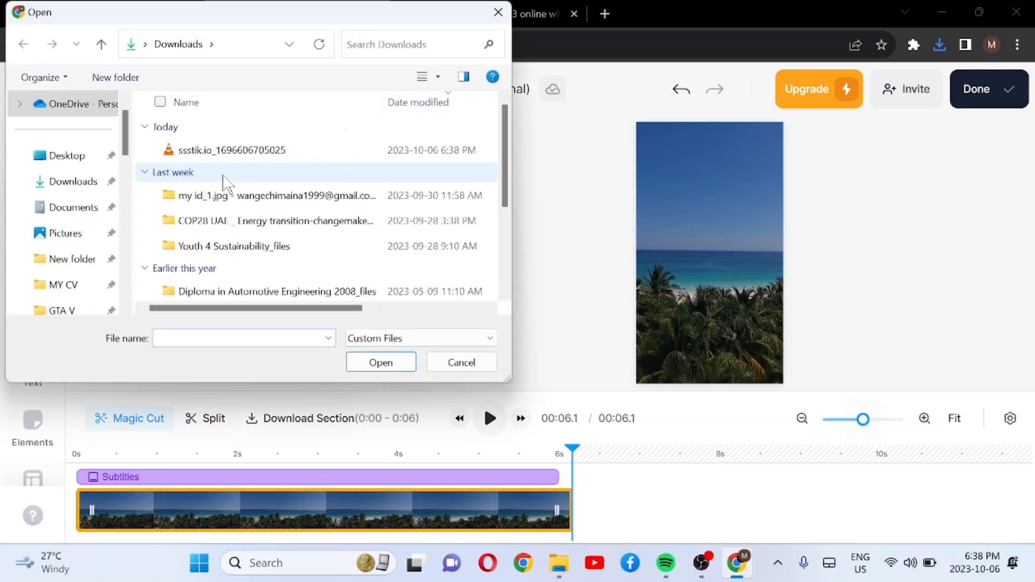
{"action": "left_click", "coordinate": [263, 154]}
{"action": "left_click", "coordinate": [380, 362]}
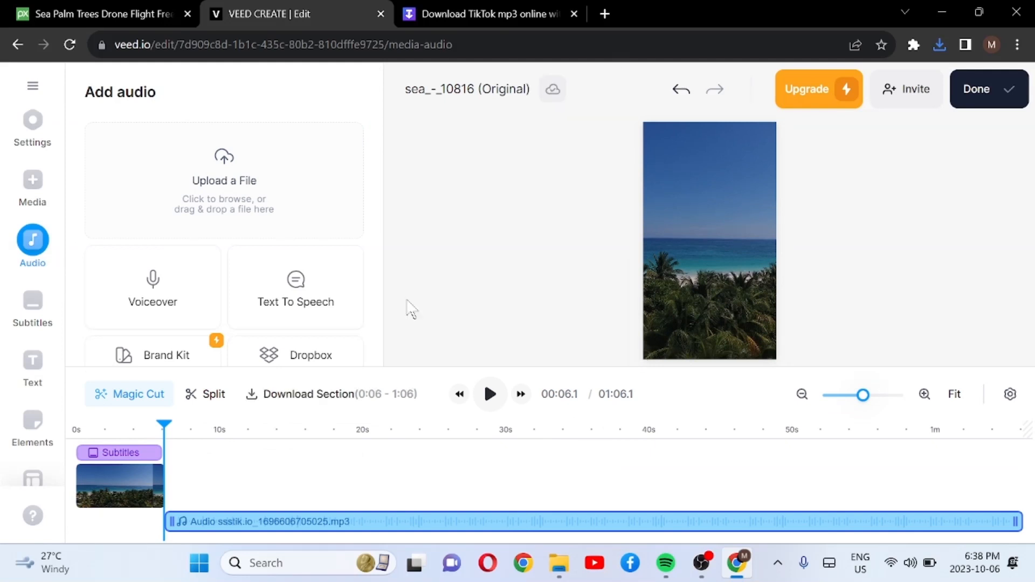
Step: Move the audio clip along its track so it starts at 0 s beneath the video clip
{"action": "left_click", "coordinate": [410, 534]}
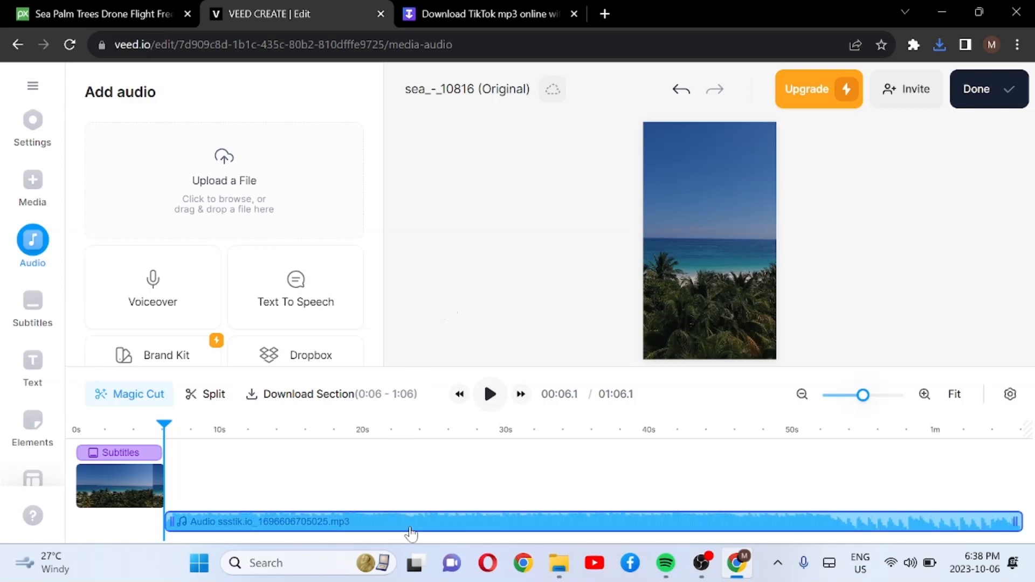
{"action": "left_click_drag", "start_coordinate": [408, 527], "coordinate": [315, 532]}
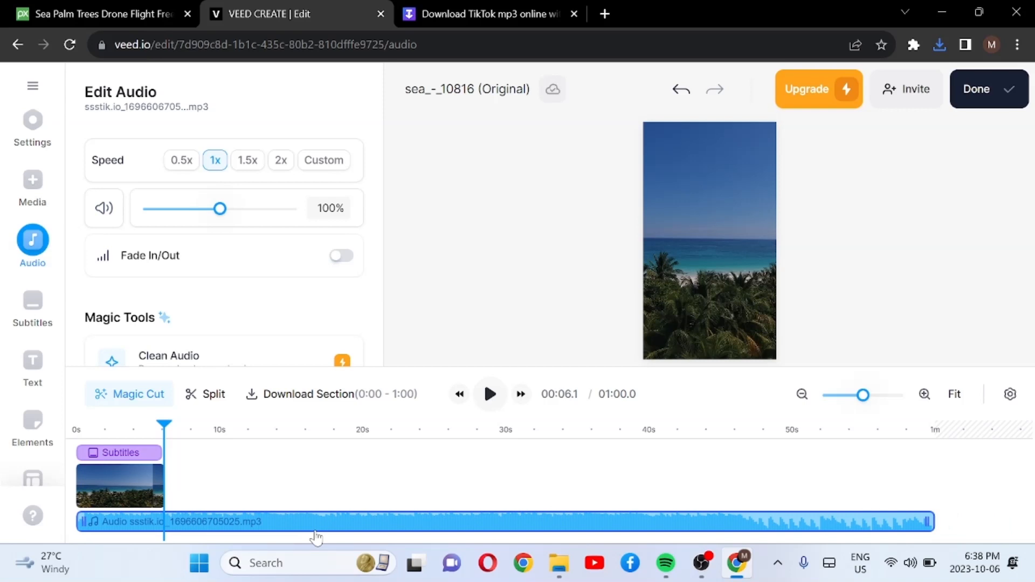
{"action": "left_click_drag", "start_coordinate": [448, 522], "coordinate": [305, 524]}
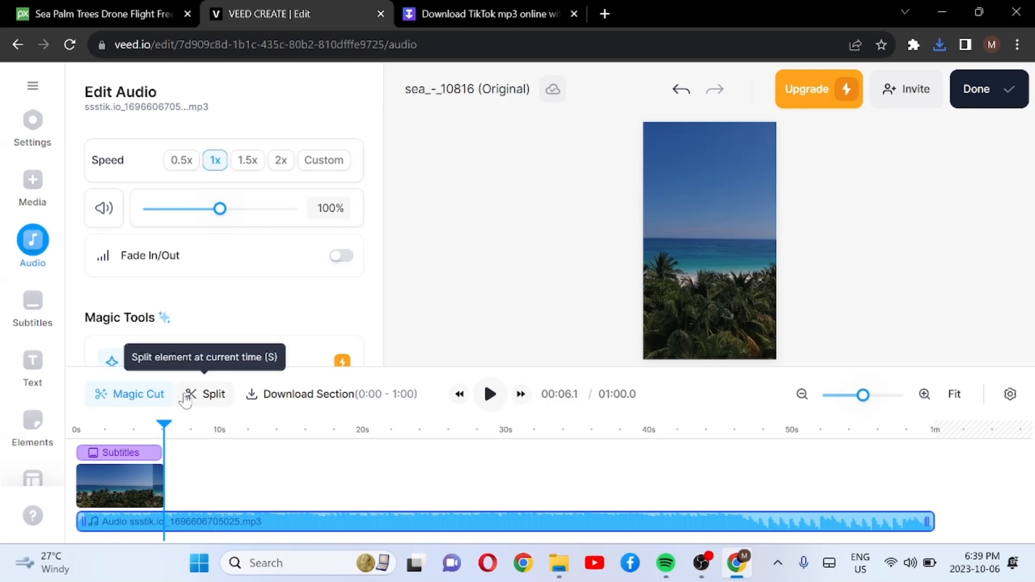
Step: Split the audio at 00:06.1 and delete the part after the cut
{"action": "left_click", "coordinate": [202, 399]}
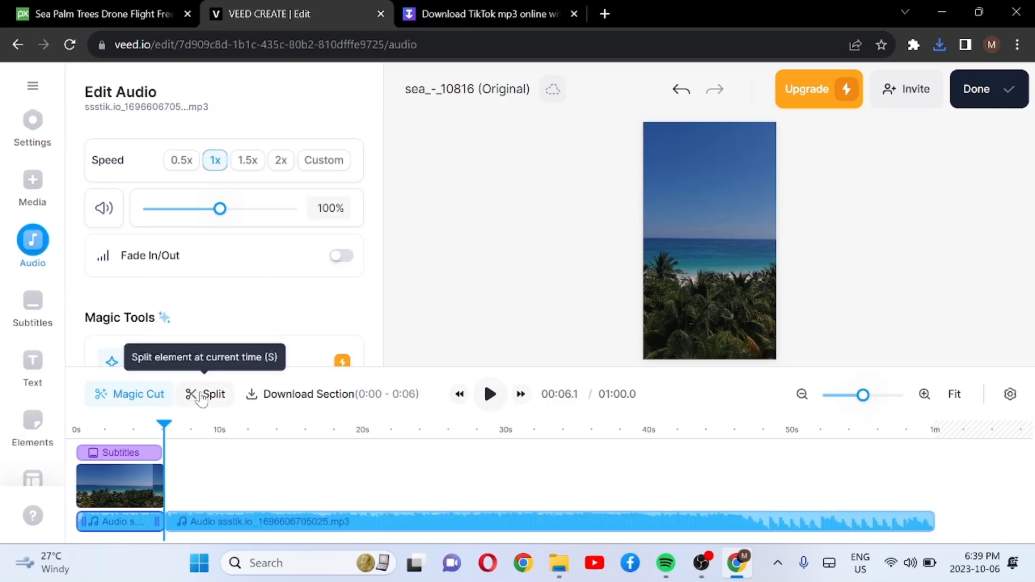
{"action": "left_click", "coordinate": [265, 521]}
{"action": "left_click", "coordinate": [265, 521]}
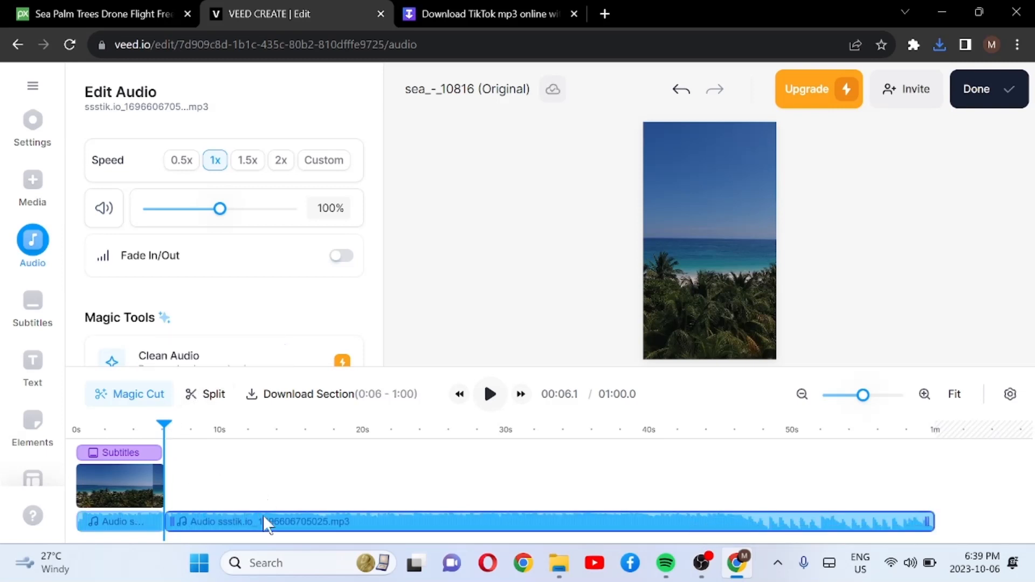
{"action": "key", "text": "Delete"}
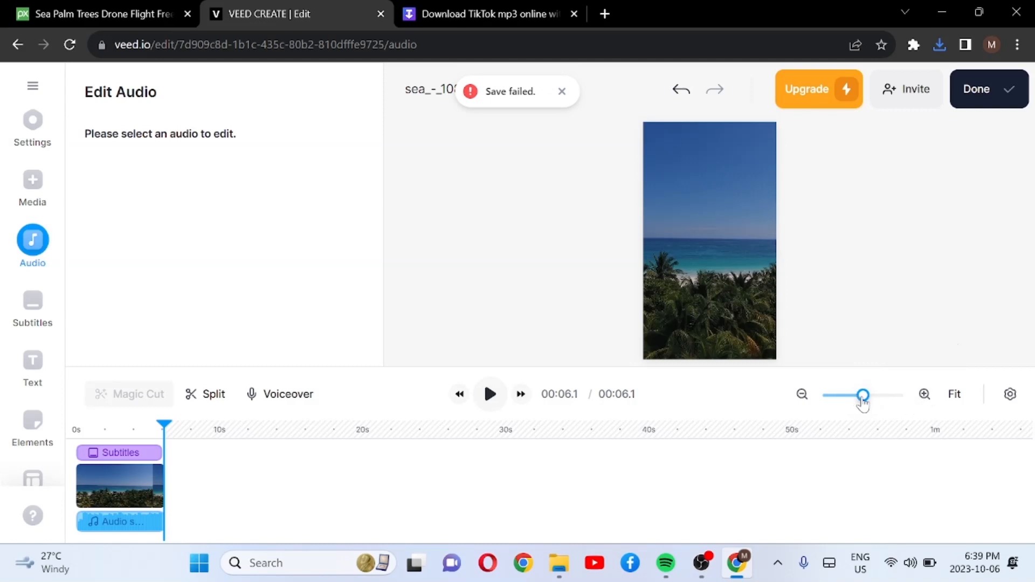
Step: Examine up close how the ends of the audio, video and subtitle tracks line up near 6.1 s
{"action": "left_click_drag", "start_coordinate": [863, 396], "coordinate": [879, 396]}
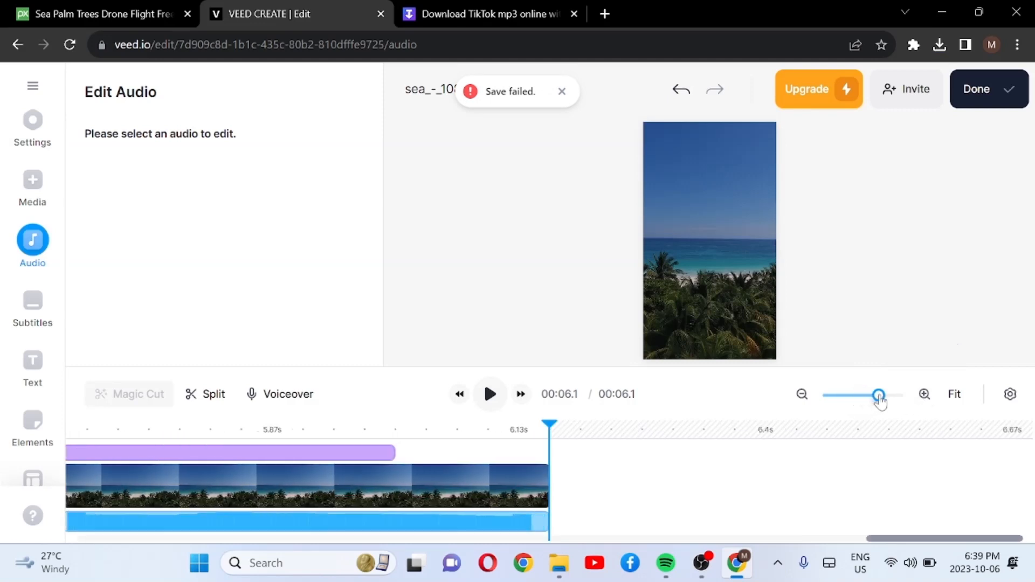
{"action": "left_click", "coordinate": [915, 400]}
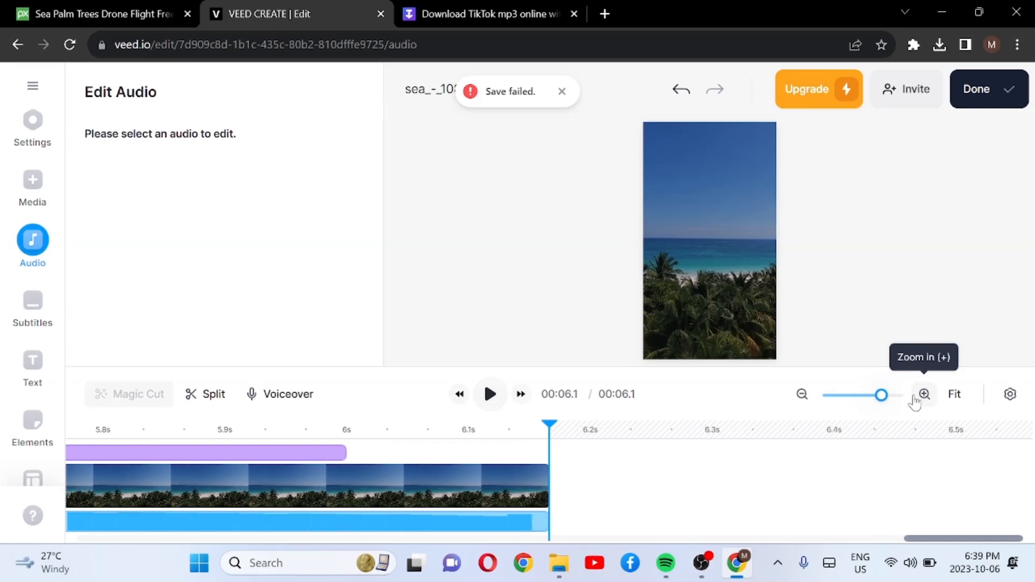
{"action": "left_click", "coordinate": [925, 394]}
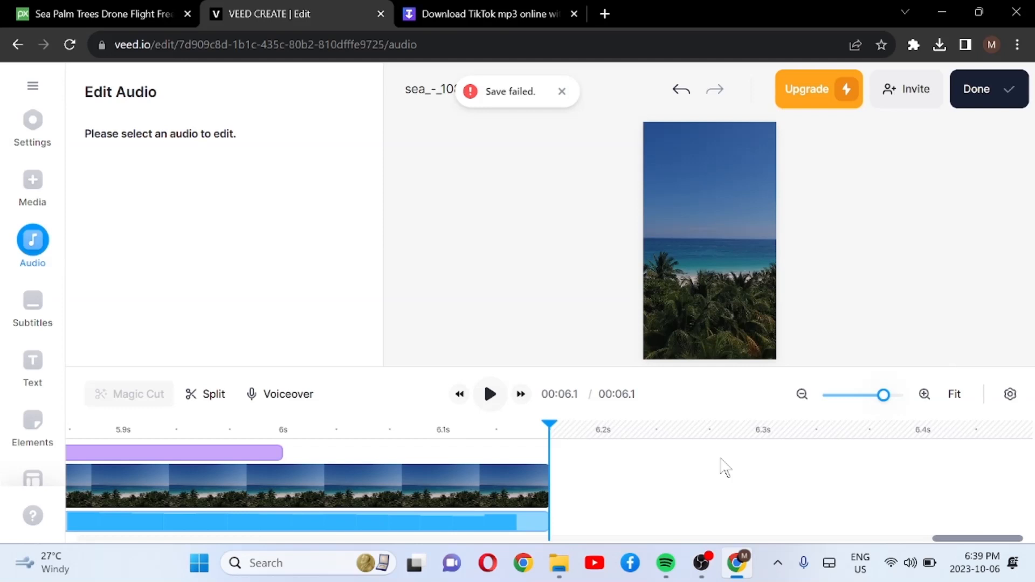
{"action": "left_click", "coordinate": [945, 538]}
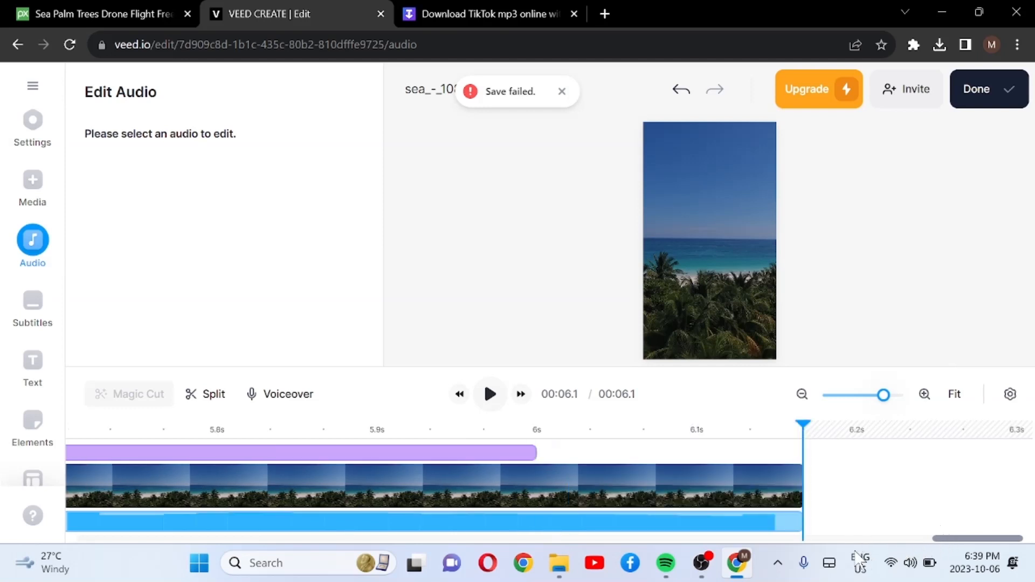
{"action": "left_click", "coordinate": [941, 540]}
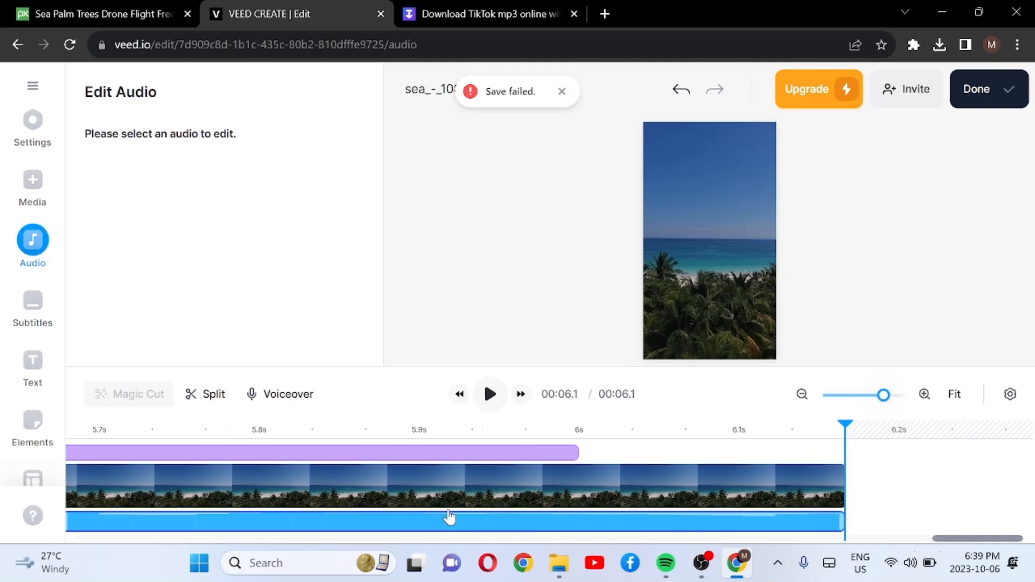
Step: Select the video clip, move the playhead back to about 5.6 s and show all the tracks in full
{"action": "left_click", "coordinate": [199, 508]}
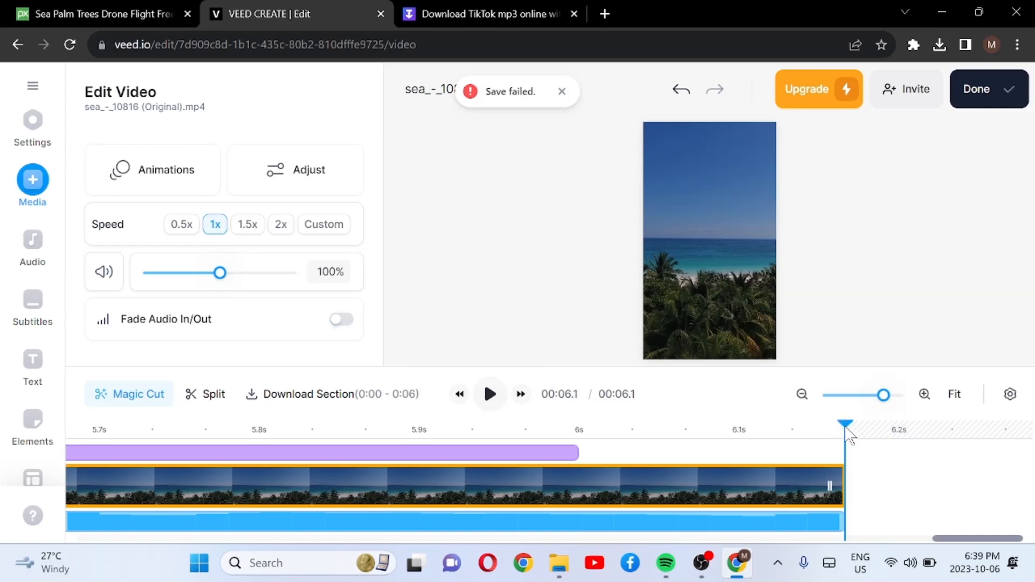
{"action": "left_click_drag", "start_coordinate": [846, 431], "coordinate": [3, 447]}
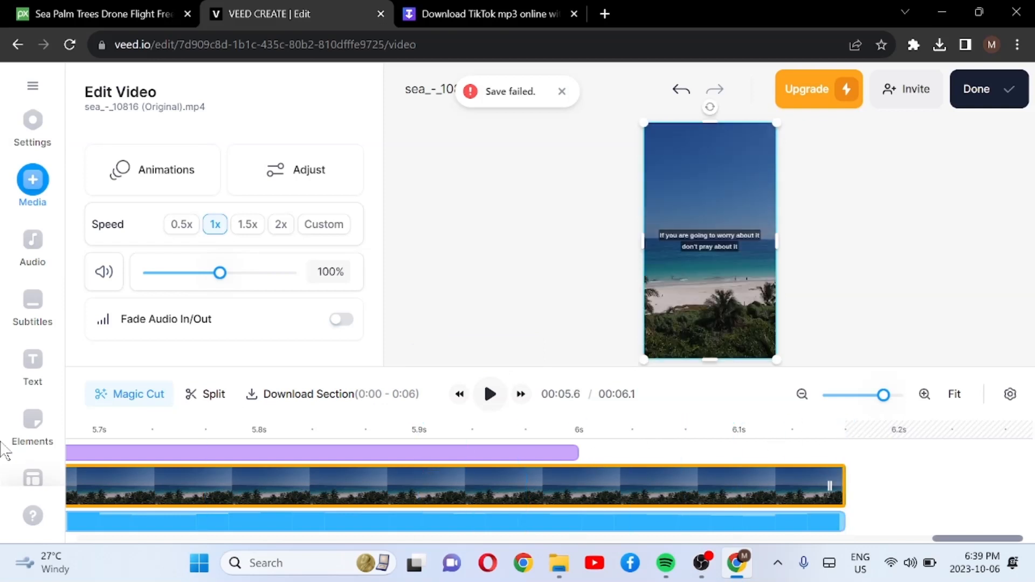
{"action": "scroll", "coordinate": [948, 545], "scroll_direction": "left", "scroll_amount": 3}
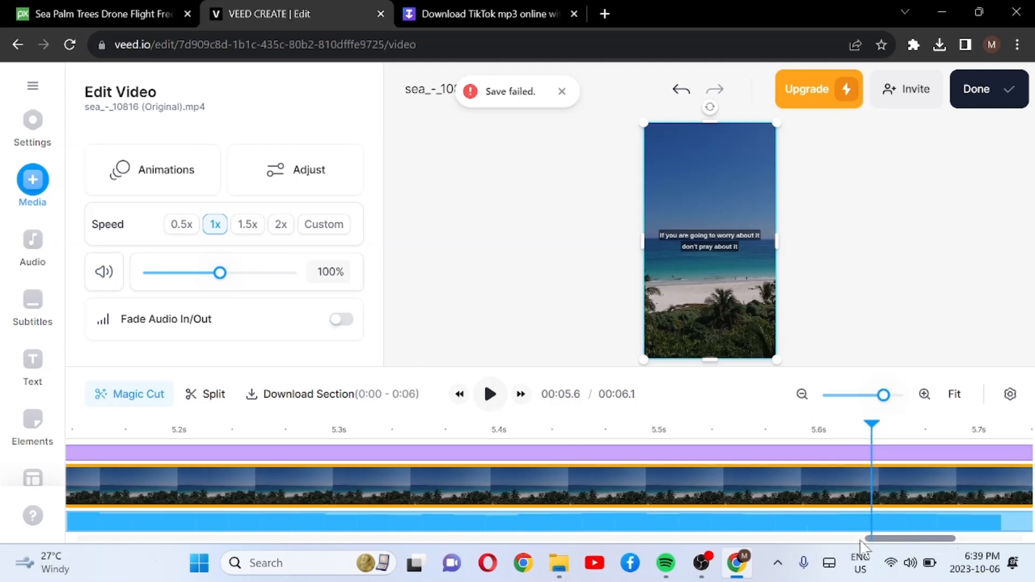
{"action": "mouse_move", "coordinate": [926, 550]}
{"action": "left_click_drag", "start_coordinate": [911, 539], "coordinate": [97, 536]}
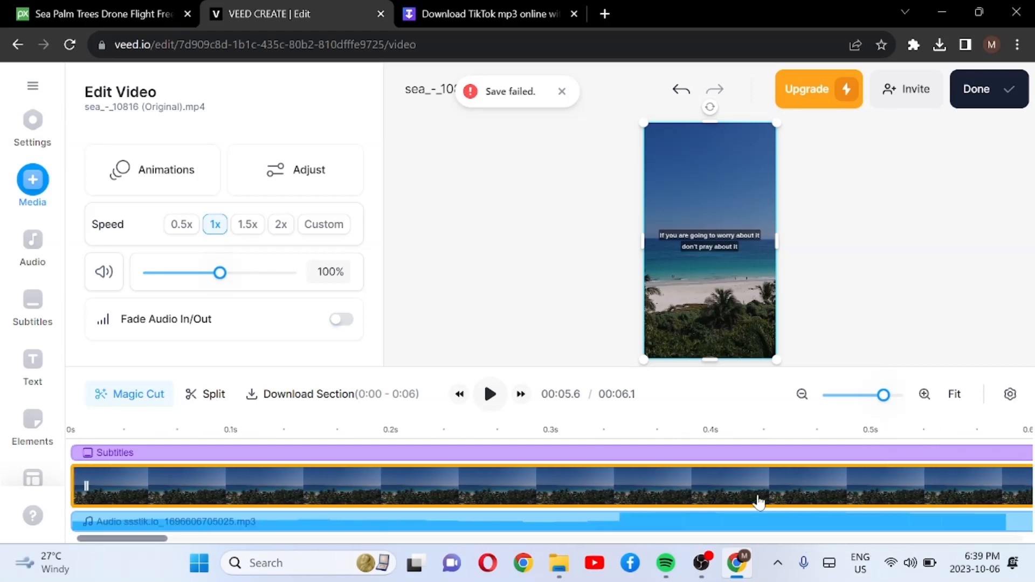
{"action": "left_click", "coordinate": [857, 398]}
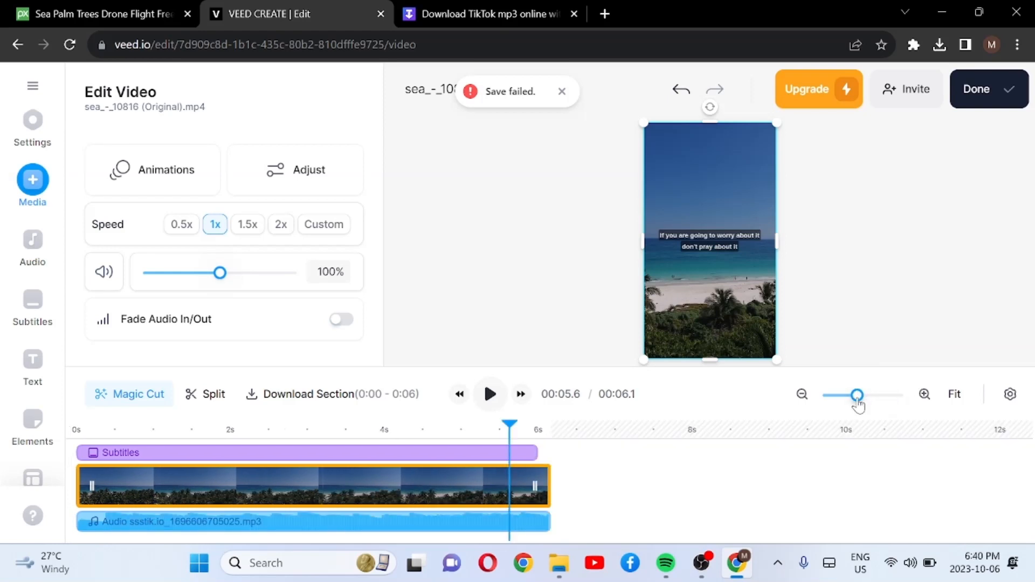
Step: Dismiss the save notification and play the video from 0 s, pausing at about 5.5 s
{"action": "left_click", "coordinate": [561, 93]}
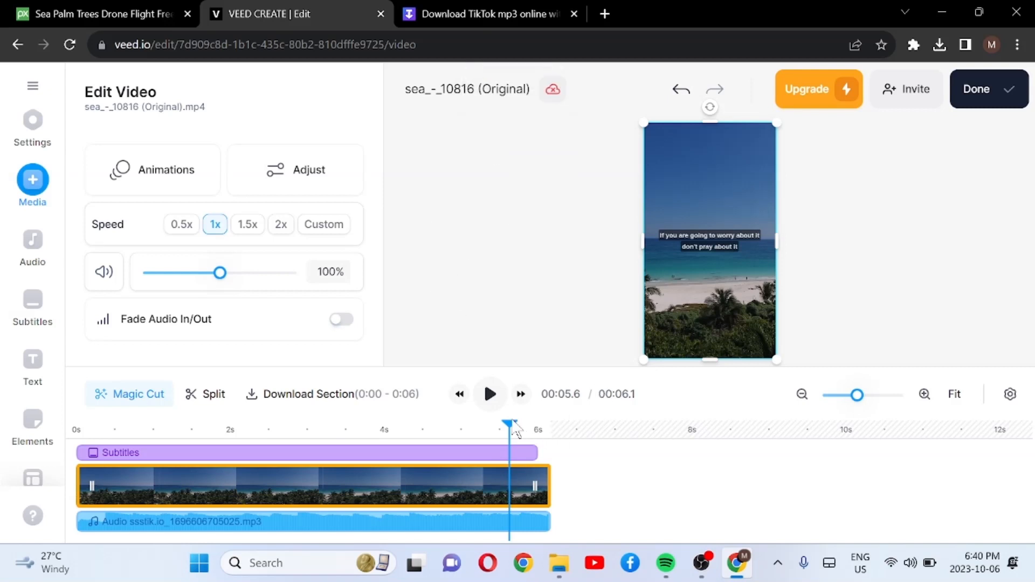
{"action": "left_click_drag", "start_coordinate": [511, 432], "coordinate": [6, 474]}
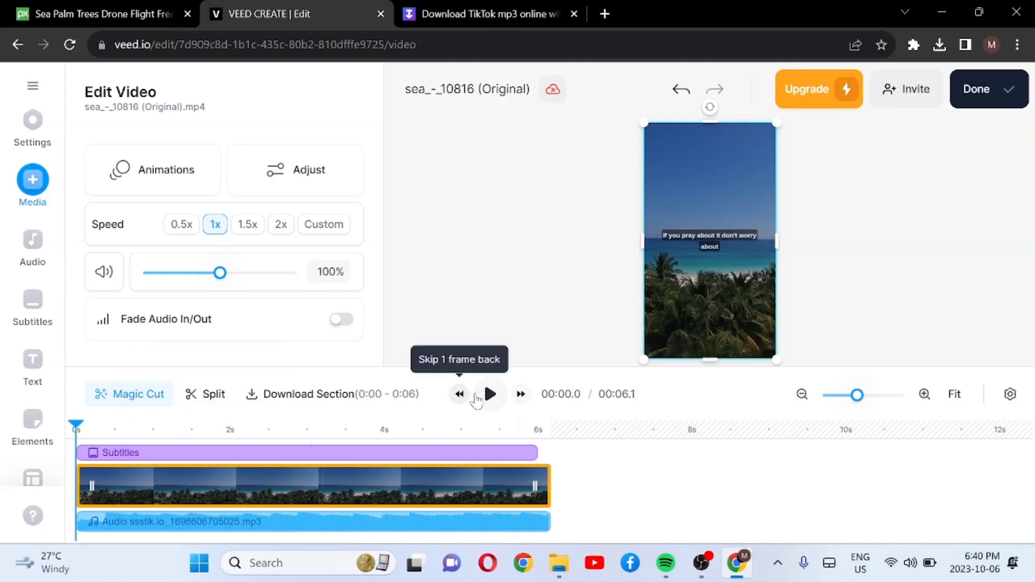
{"action": "left_click", "coordinate": [490, 395]}
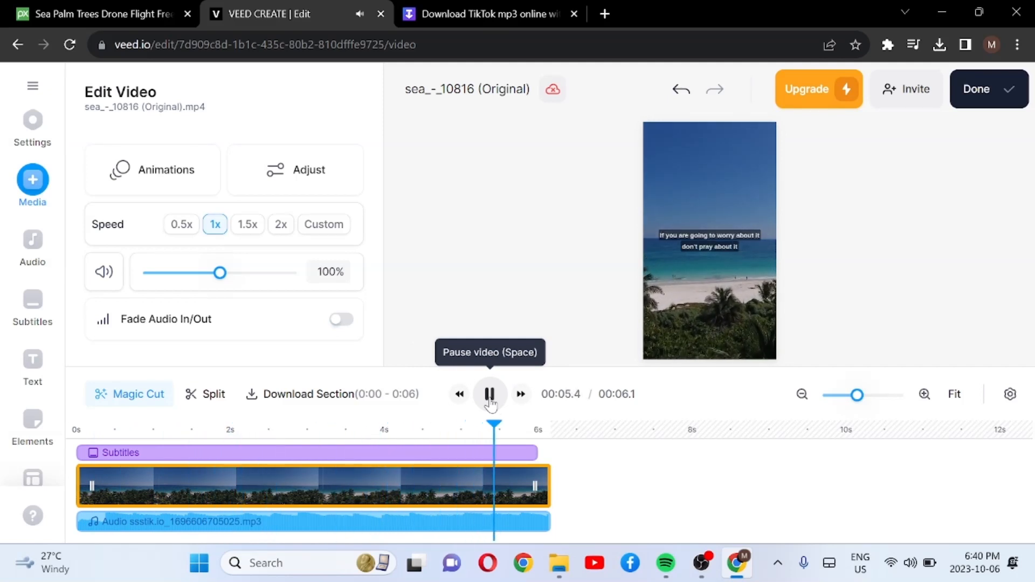
{"action": "left_click", "coordinate": [490, 399]}
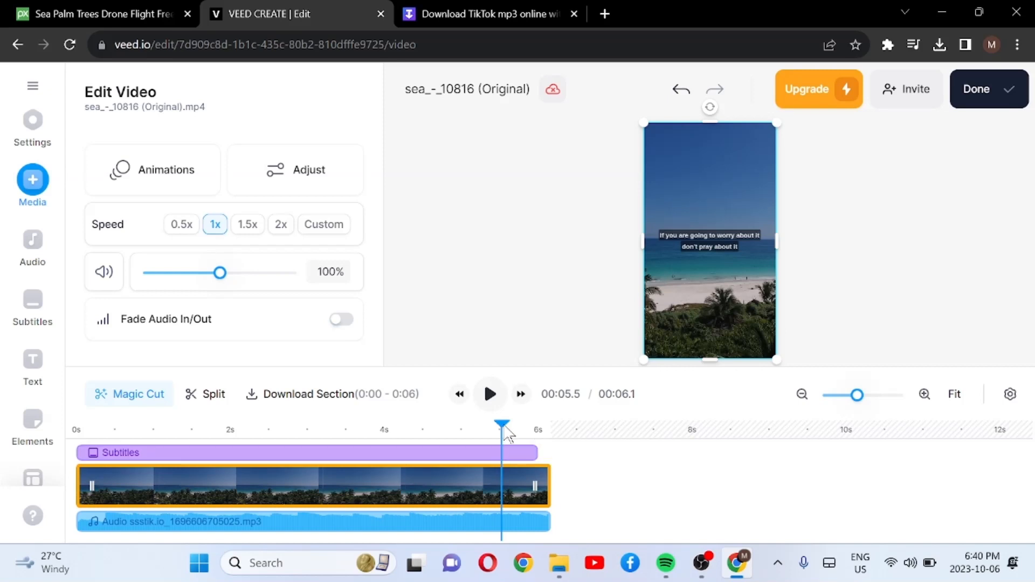
Step: Split the video and audio clips at 00:06.0 and delete the leftover pieces after the cut
{"action": "left_click_drag", "start_coordinate": [506, 431], "coordinate": [545, 438]}
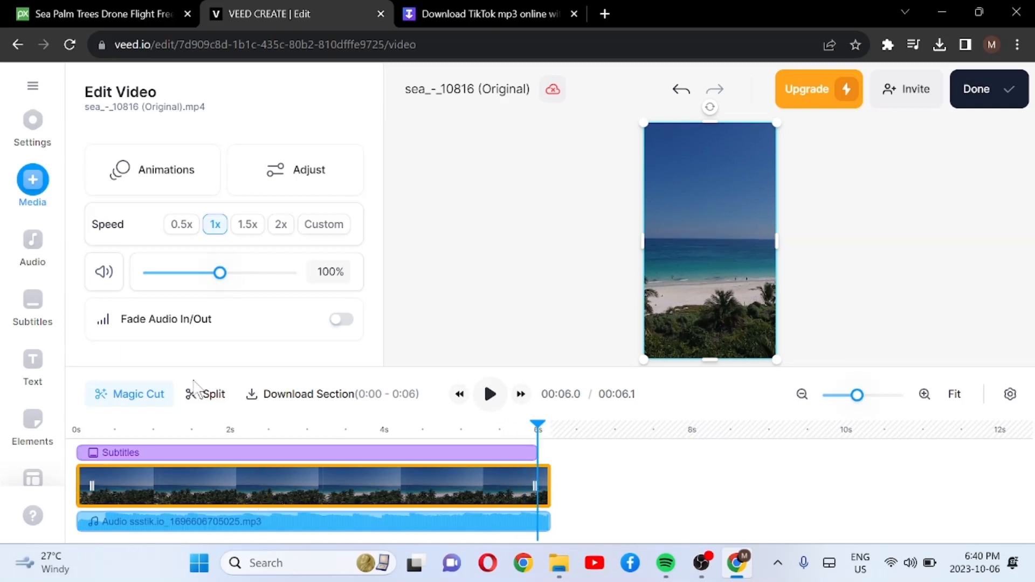
{"action": "left_click", "coordinate": [206, 394]}
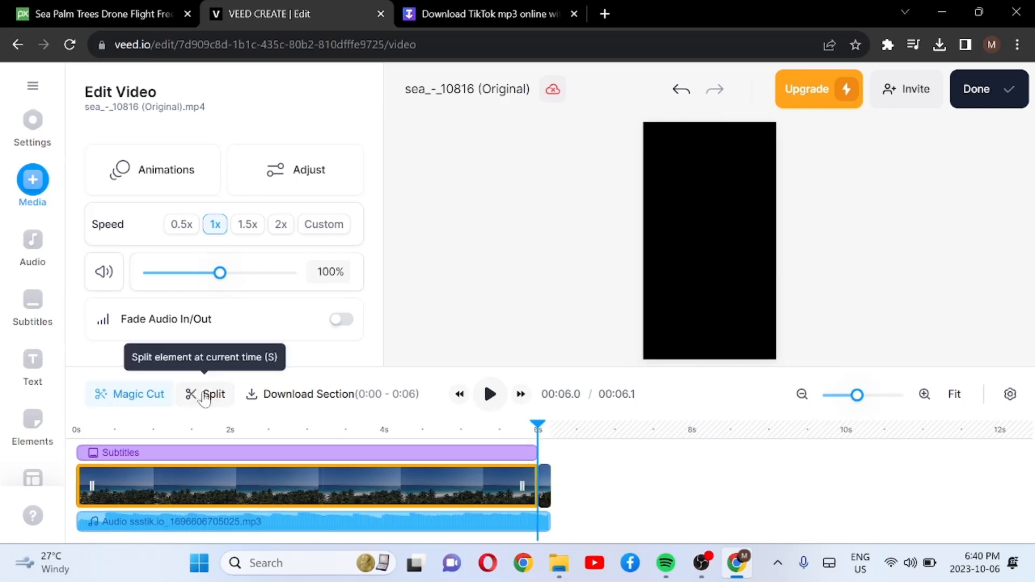
{"action": "left_click", "coordinate": [260, 520]}
{"action": "left_click", "coordinate": [207, 404]}
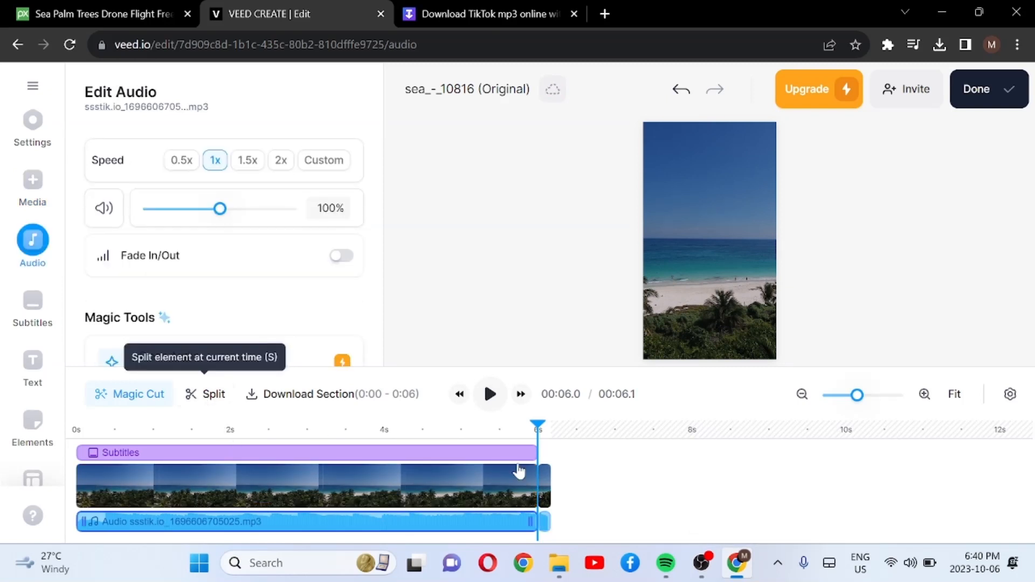
{"action": "left_click", "coordinate": [546, 493]}
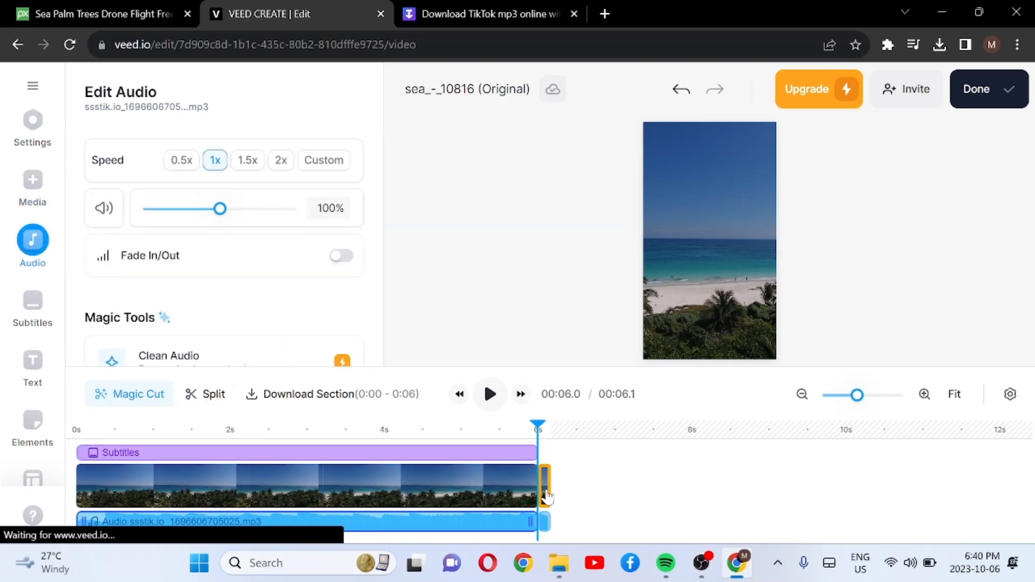
{"action": "key", "text": "Delete"}
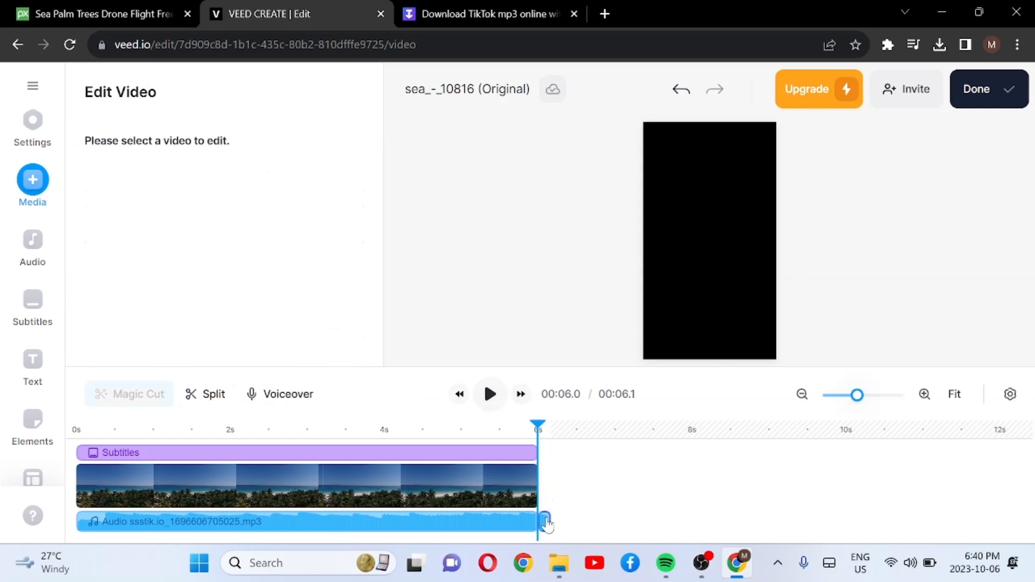
{"action": "left_click", "coordinate": [545, 522]}
{"action": "key", "text": "Delete"}
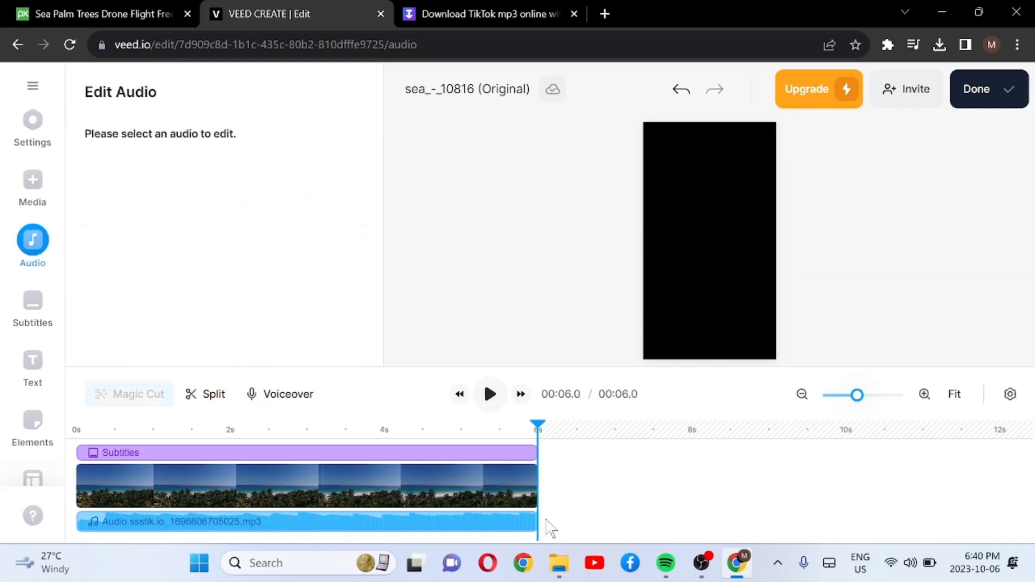
Step: Set the audio clip's volume to 52% with Fade In/Out turned on, and play the project from 0 s to check it
{"action": "left_click", "coordinate": [393, 496]}
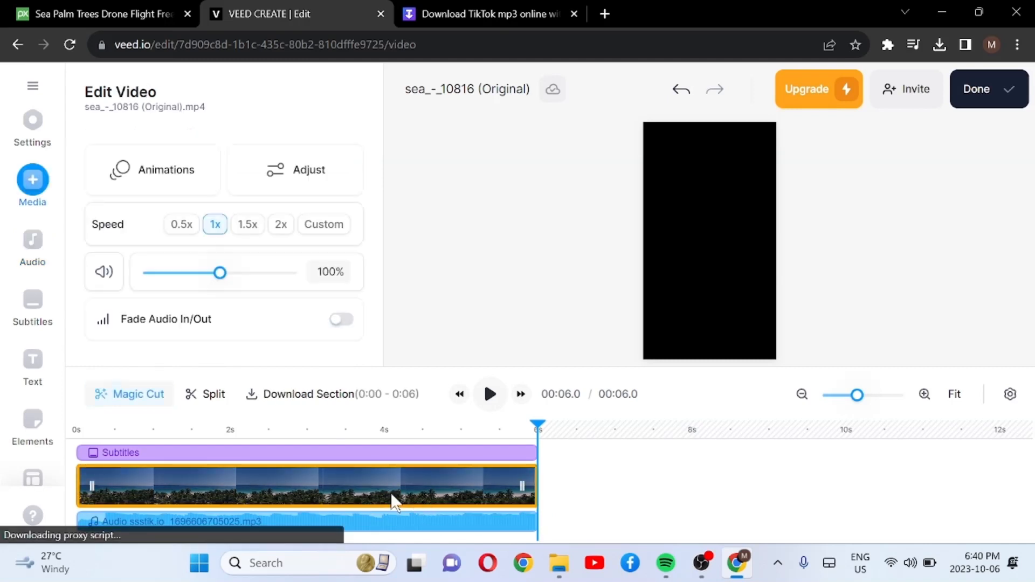
{"action": "left_click", "coordinate": [389, 525]}
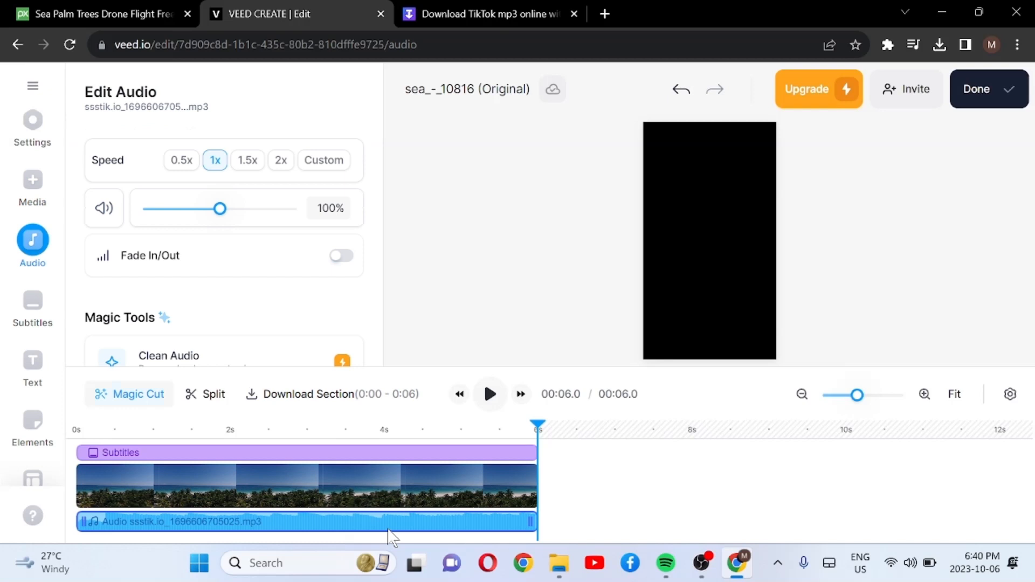
{"action": "left_click", "coordinate": [183, 211]}
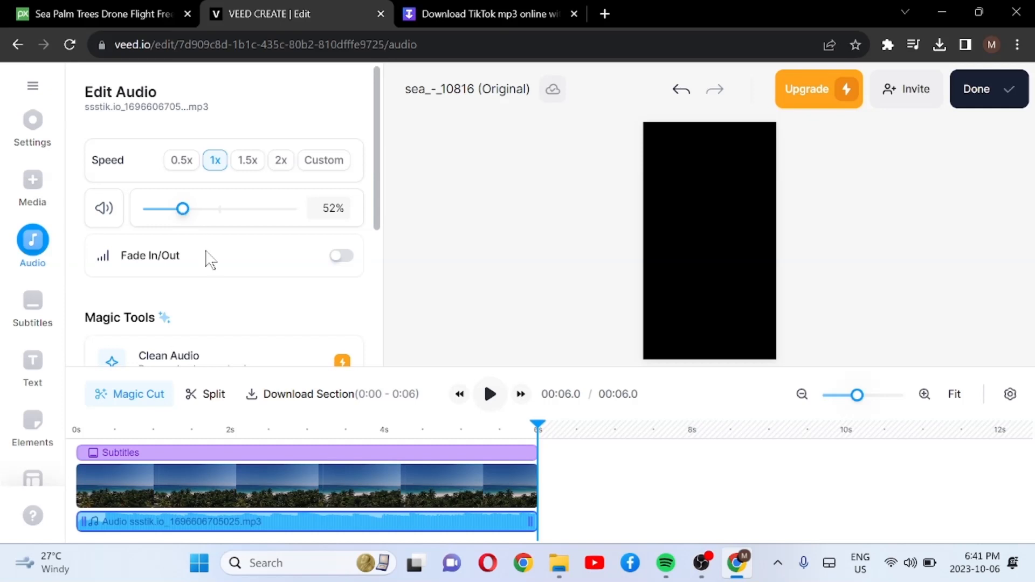
{"action": "left_click", "coordinate": [345, 257]}
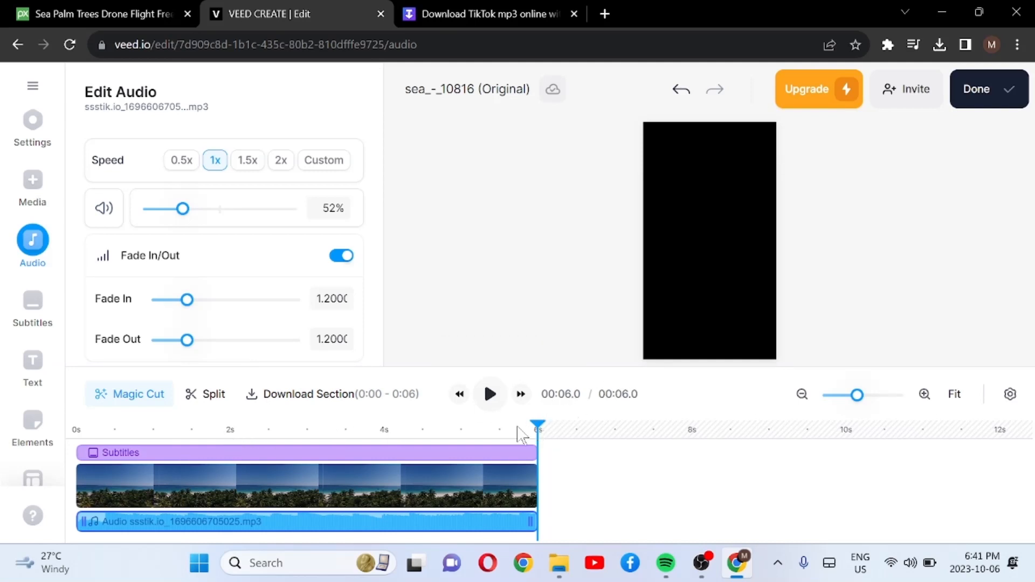
{"action": "left_click_drag", "start_coordinate": [519, 427], "coordinate": [48, 504]}
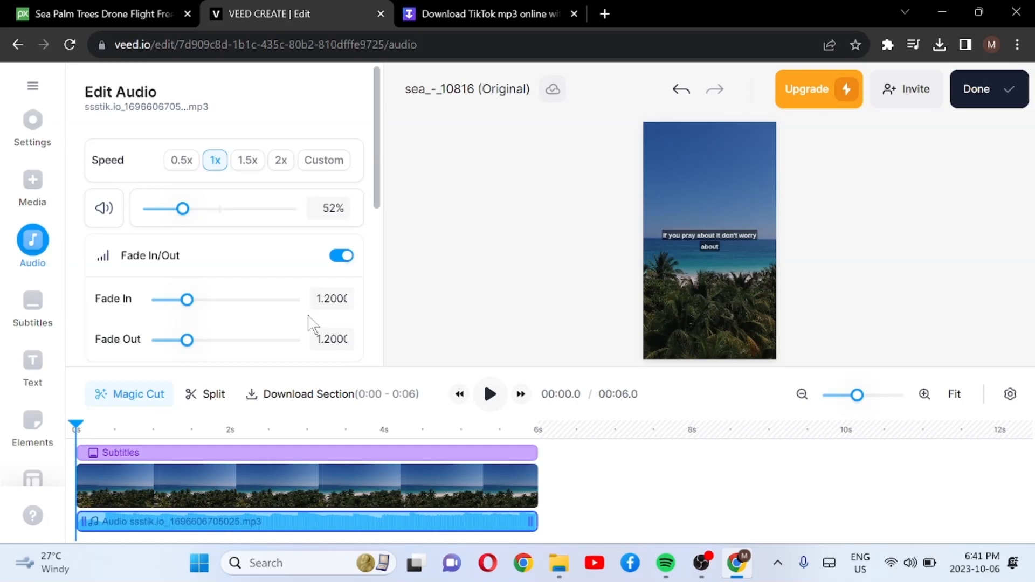
{"action": "left_click", "coordinate": [488, 395]}
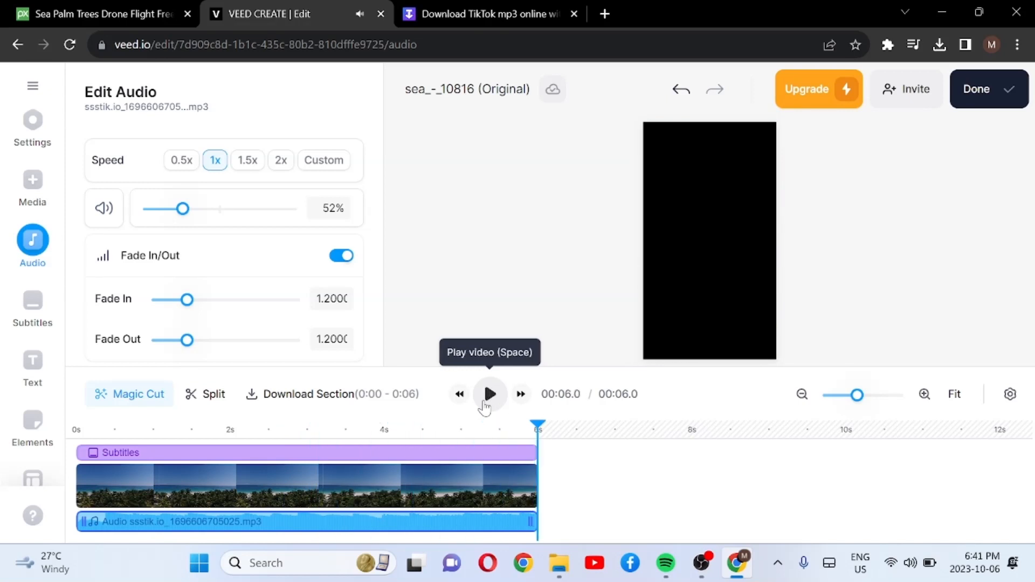
Step: Slightly enlarge the subtitle box on the preview, recentre it near the horizon, and return to the main timeline
{"action": "left_click", "coordinate": [395, 457]}
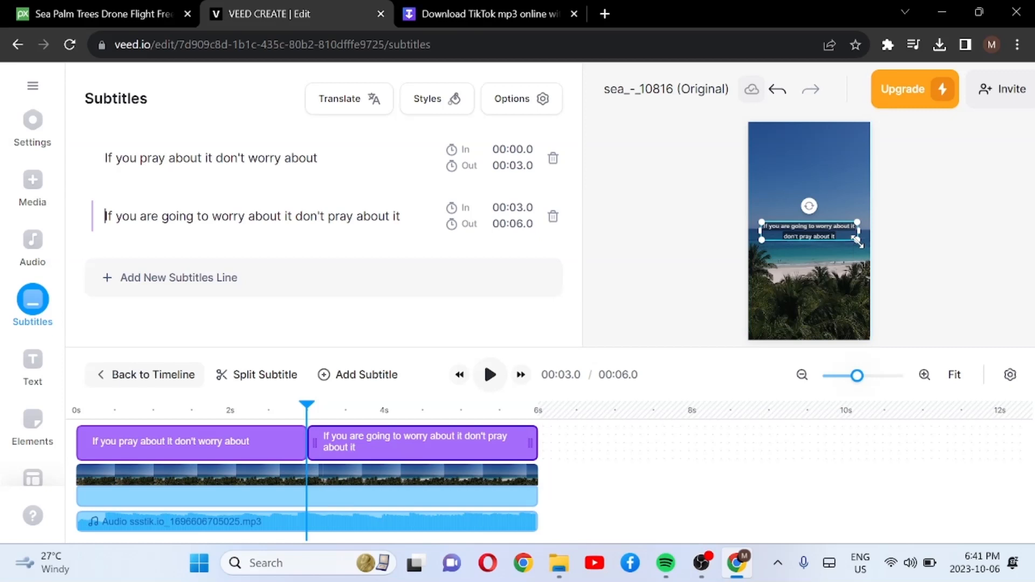
{"action": "left_click_drag", "start_coordinate": [857, 241], "coordinate": [862, 247]}
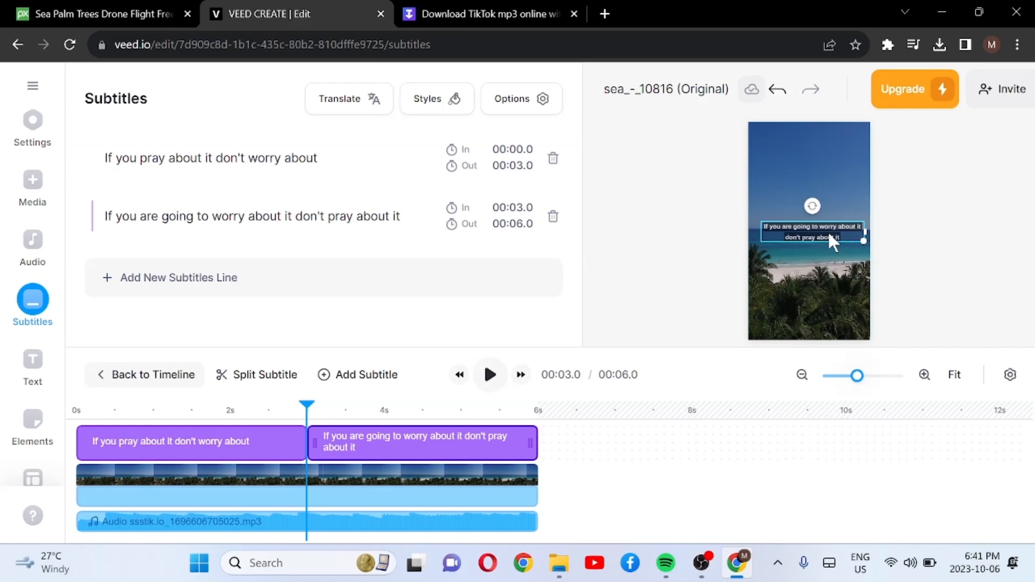
{"action": "left_click_drag", "start_coordinate": [828, 234], "coordinate": [825, 235]}
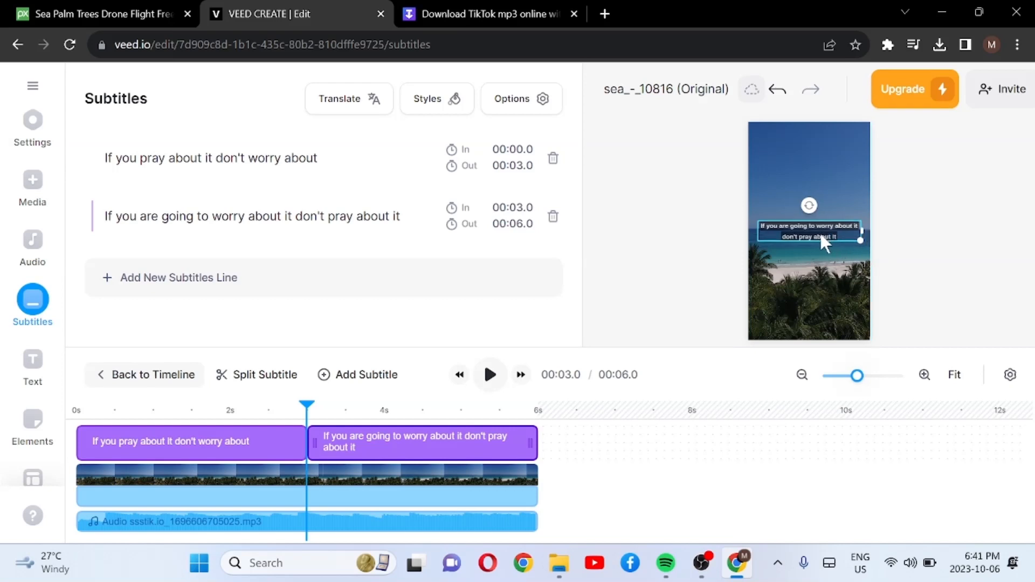
{"action": "left_click", "coordinate": [918, 253]}
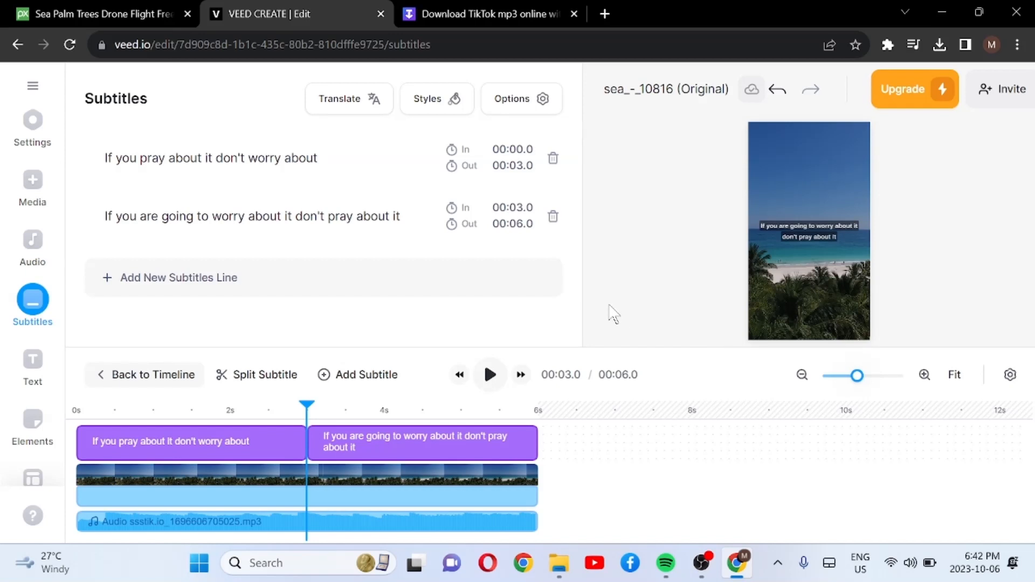
{"action": "left_click", "coordinate": [675, 274]}
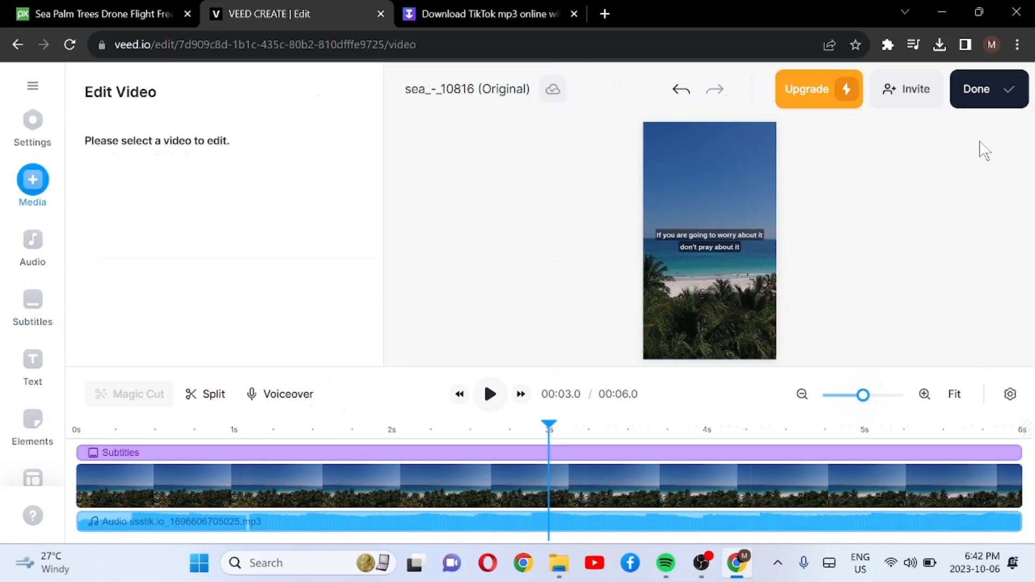
Step: Export the video at Standard quality and download it for free as a 720p MP4
{"action": "left_click", "coordinate": [984, 108]}
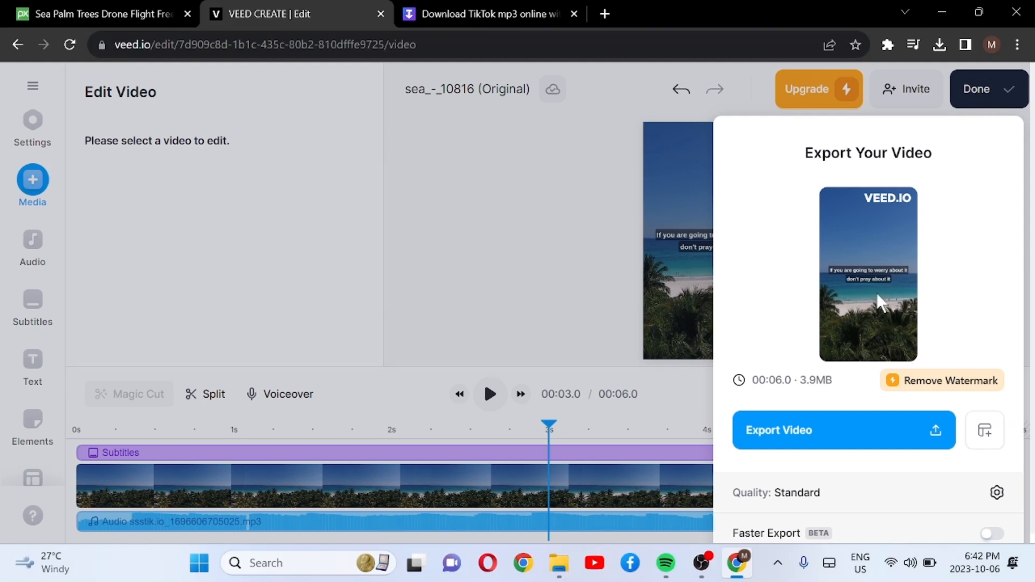
{"action": "left_click", "coordinate": [836, 440]}
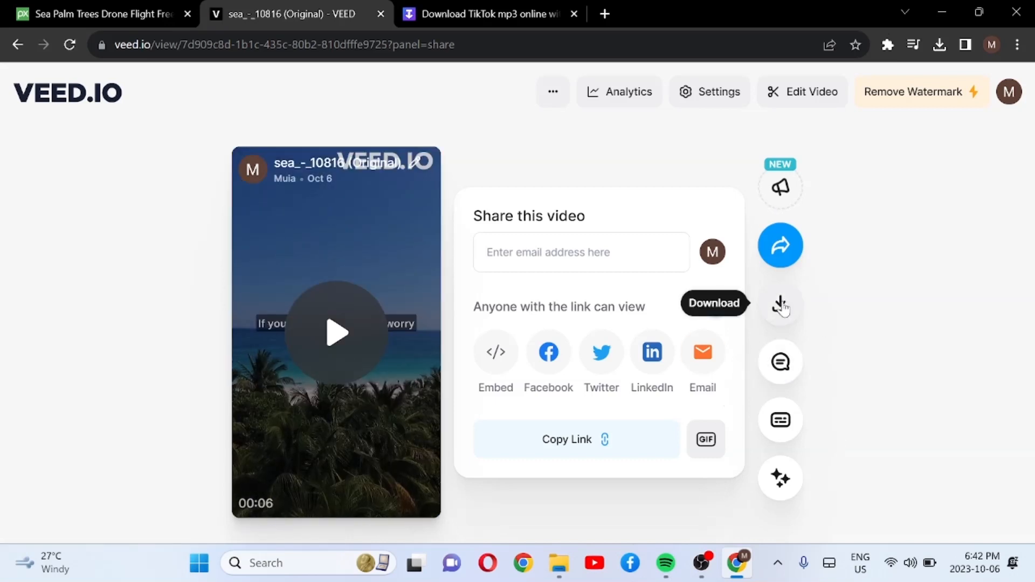
{"action": "left_click", "coordinate": [780, 305]}
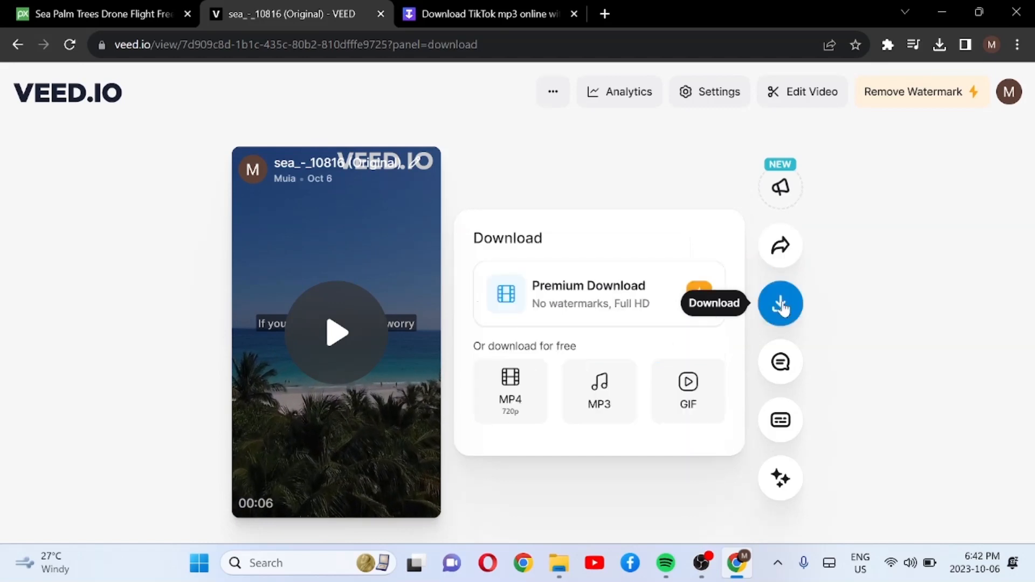
{"action": "left_click", "coordinate": [510, 391]}
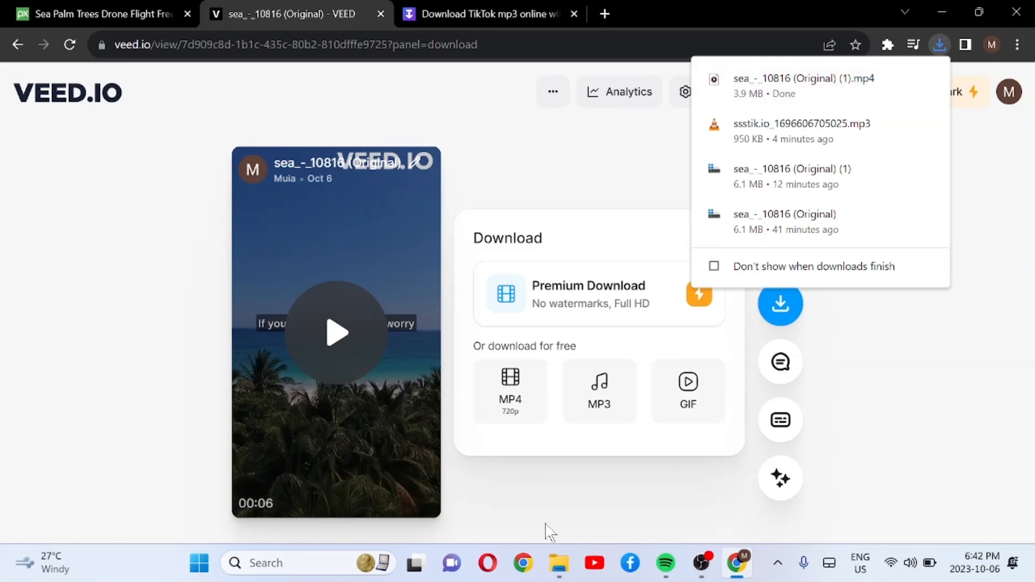
Step: Open the exported MP4 sea_-_10816 (Original) (1) from the Downloads folder, check its playback, and close the player and folder
{"action": "left_click", "coordinate": [560, 572]}
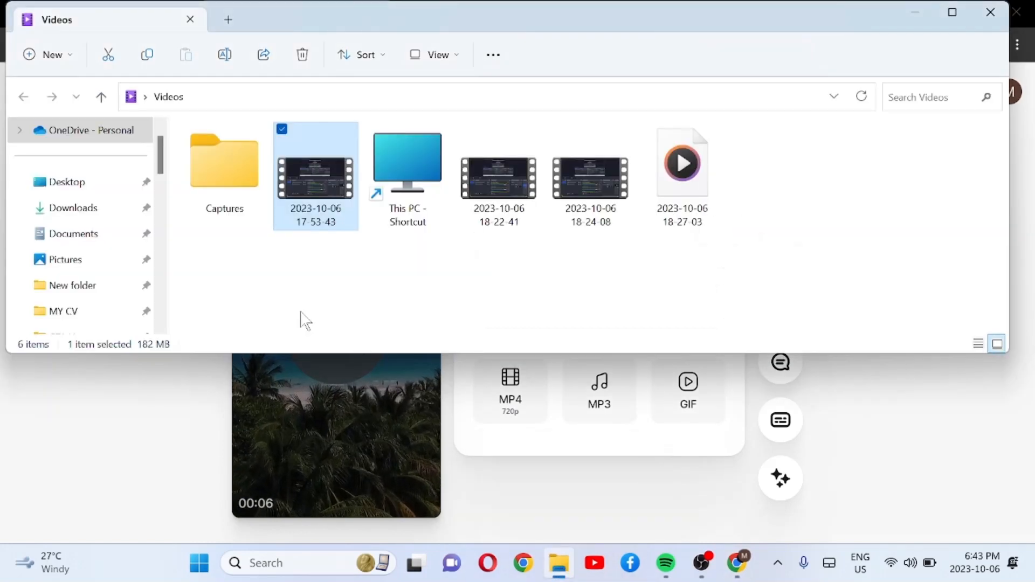
{"action": "left_click", "coordinate": [85, 209]}
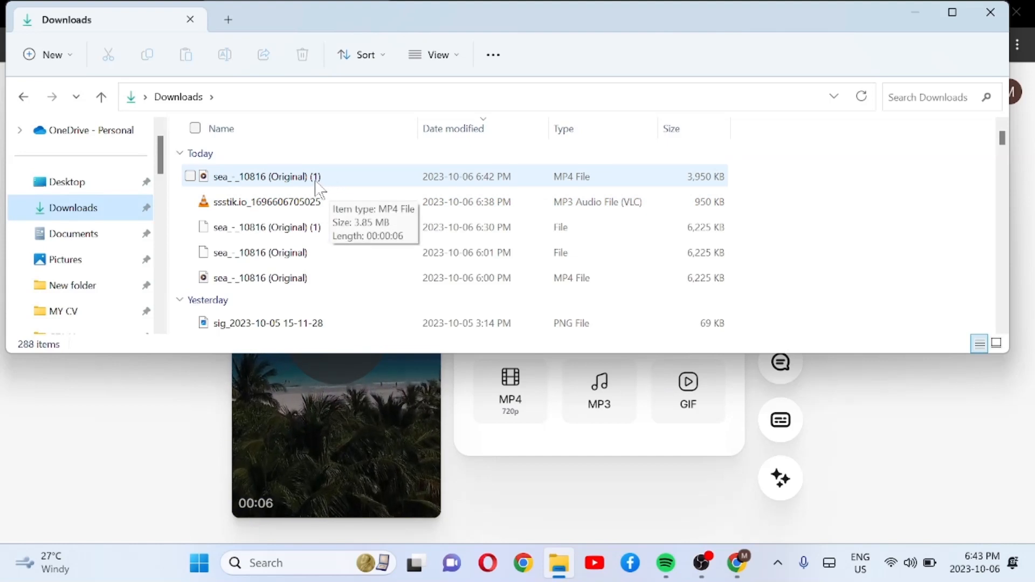
{"action": "double_click", "coordinate": [316, 182]}
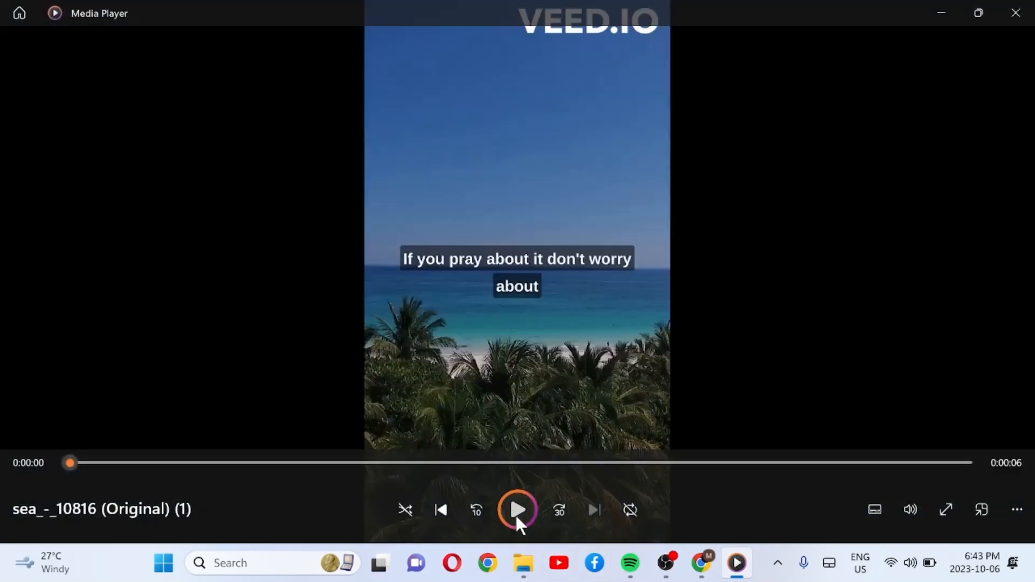
{"action": "left_click", "coordinate": [516, 510]}
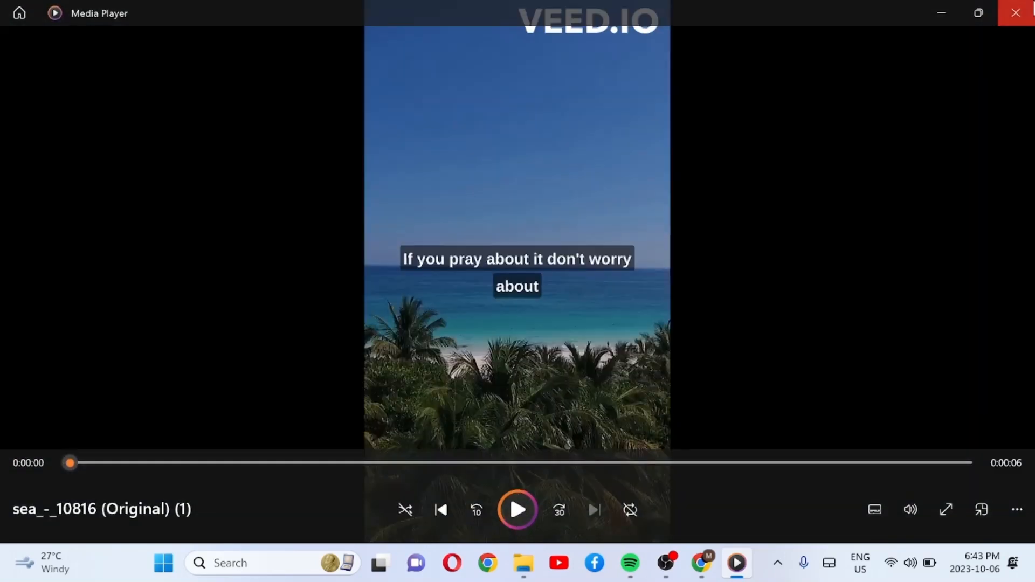
{"action": "left_click", "coordinate": [1024, 11]}
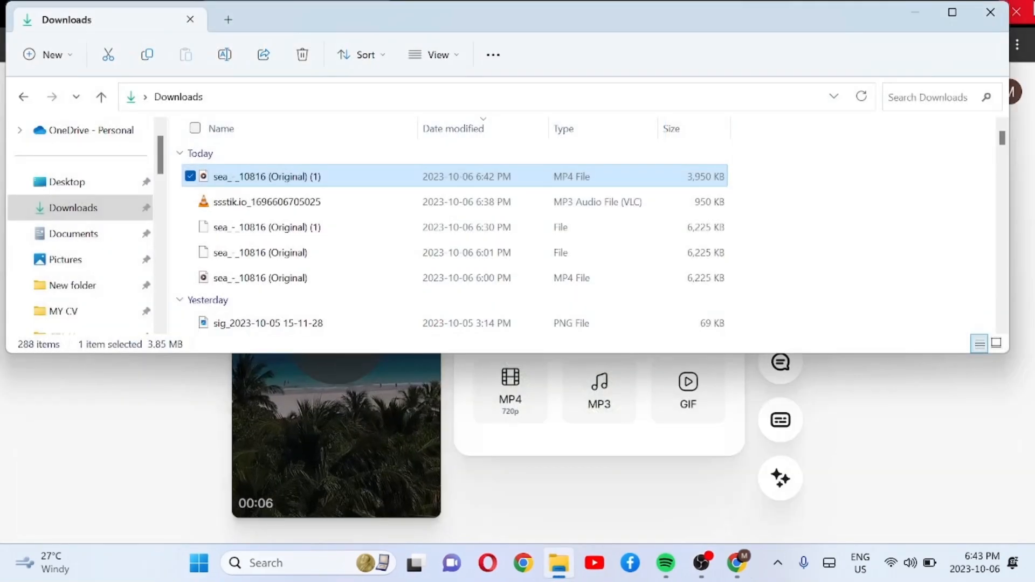
{"action": "left_click", "coordinate": [992, 13]}
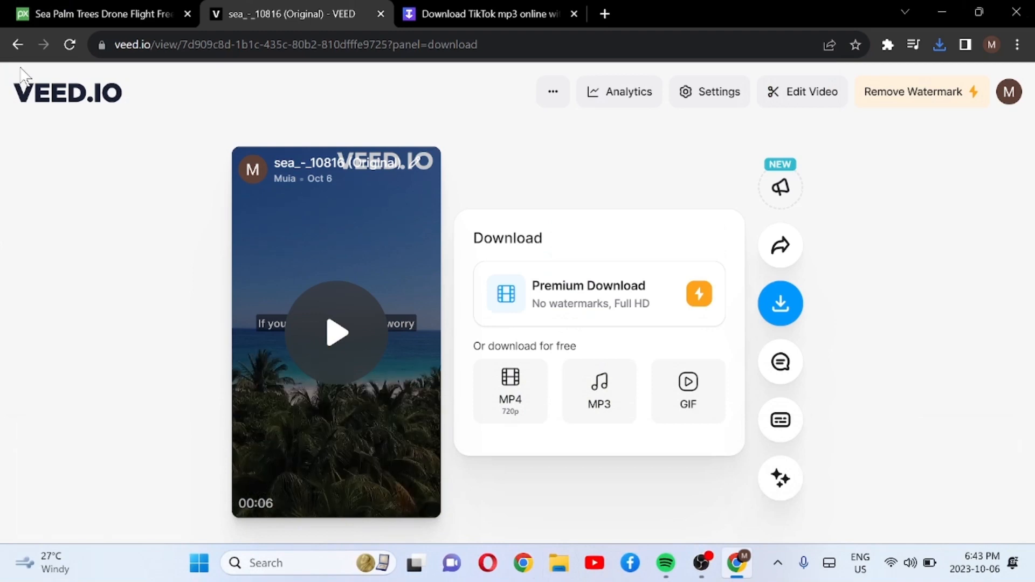
Step: Return to the project editor, open the subtitles' preset styles and apply the Default style
{"action": "key", "text": "alt+Left"}
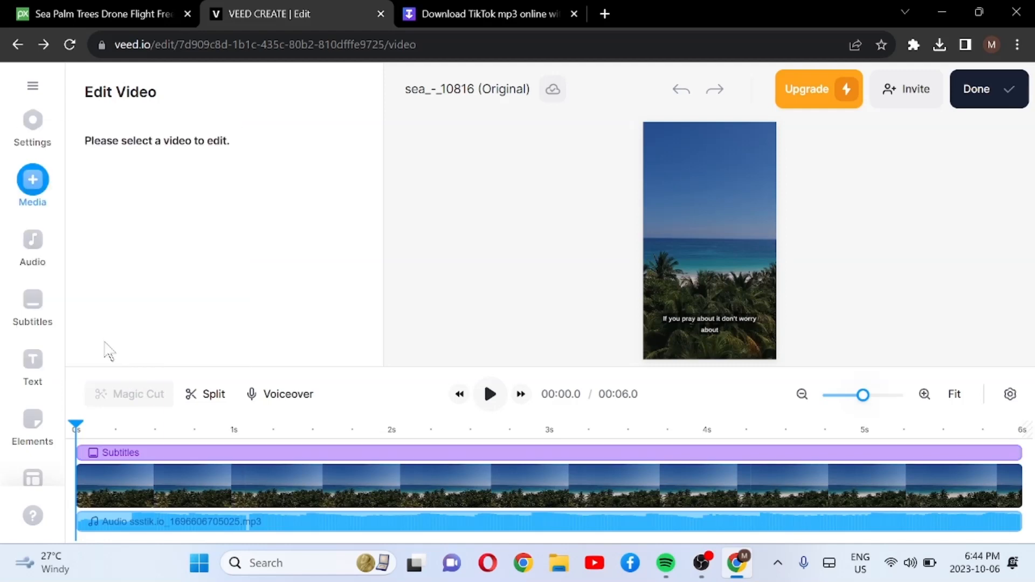
{"action": "left_click", "coordinate": [153, 454]}
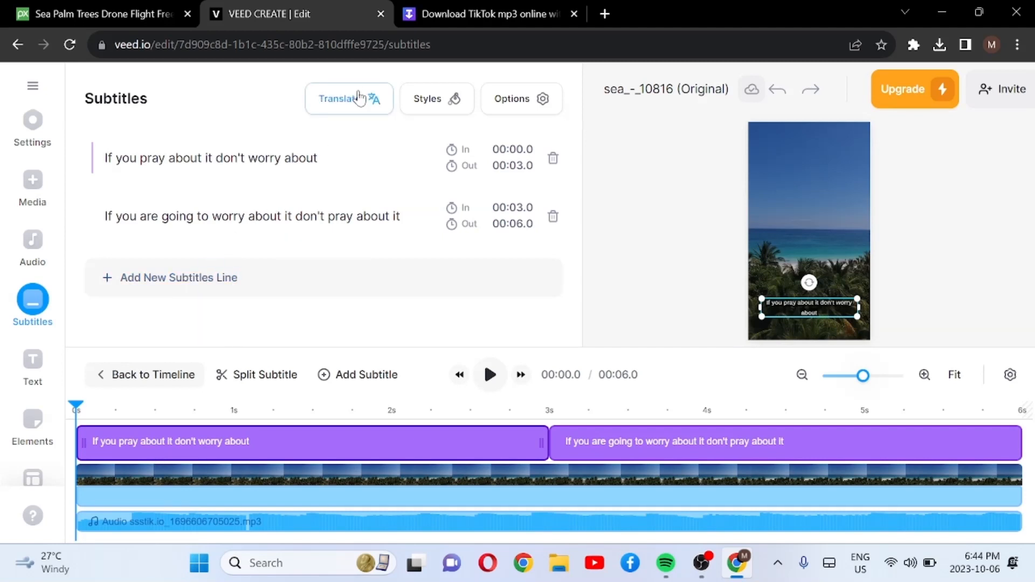
{"action": "left_click", "coordinate": [428, 99]}
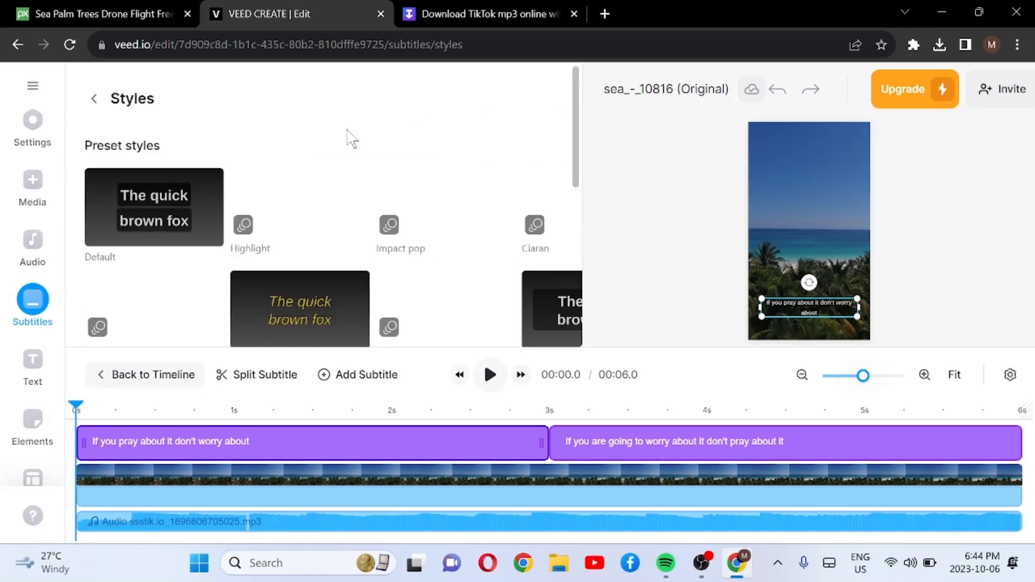
{"action": "left_click", "coordinate": [173, 218]}
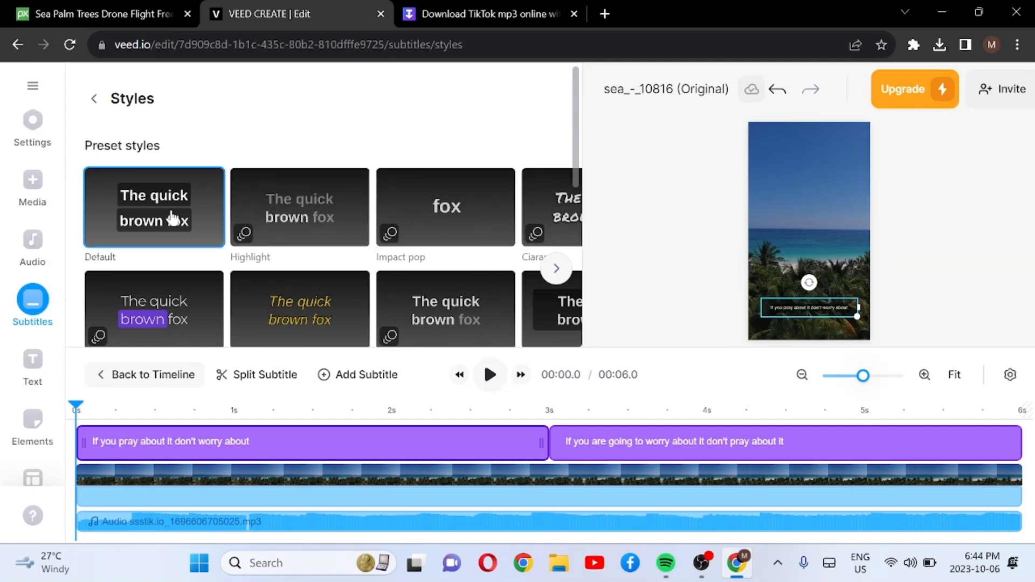
Step: Compare the Default, Highlight and Impact pop preset styles on the subtitles and settle on Highlight
{"action": "left_click", "coordinate": [296, 212]}
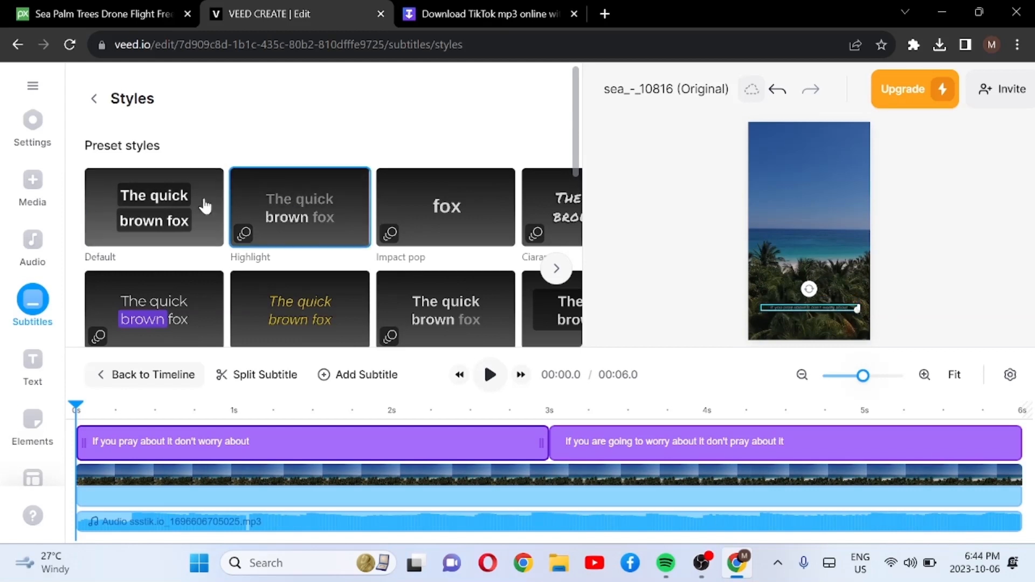
{"action": "left_click", "coordinate": [180, 215]}
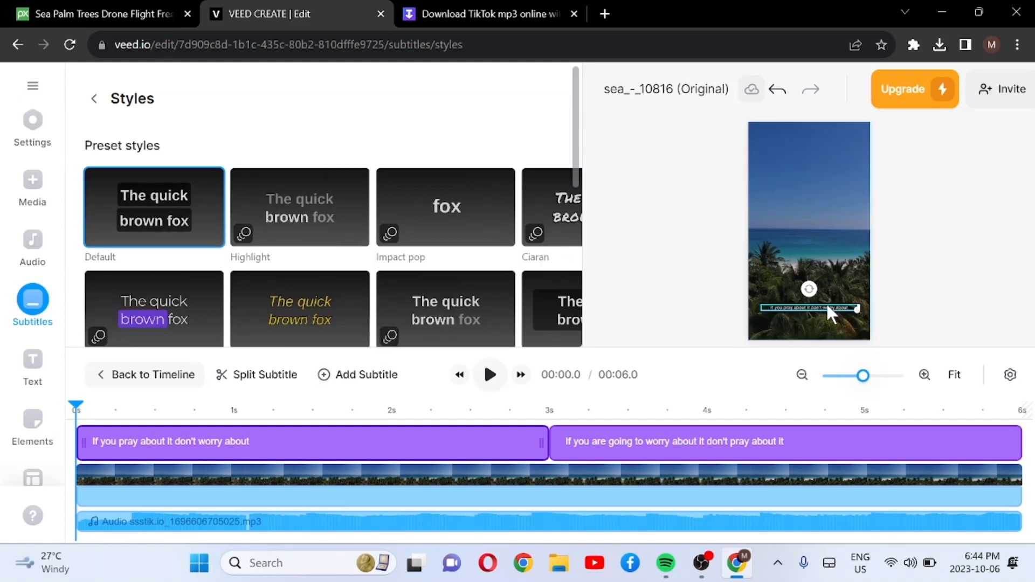
{"action": "left_click", "coordinate": [330, 219]}
{"action": "left_click", "coordinate": [444, 213]}
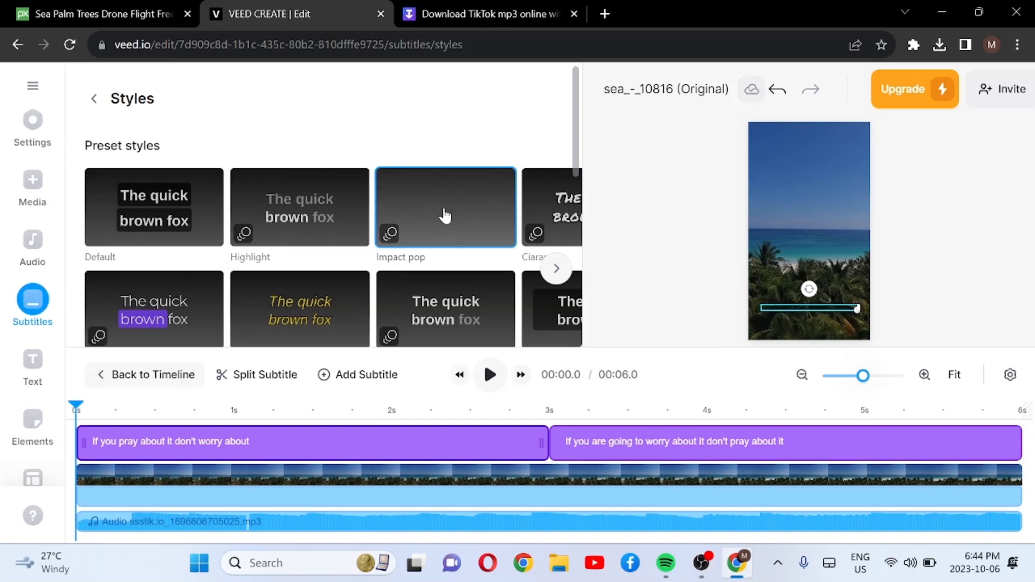
{"action": "left_click", "coordinate": [321, 220]}
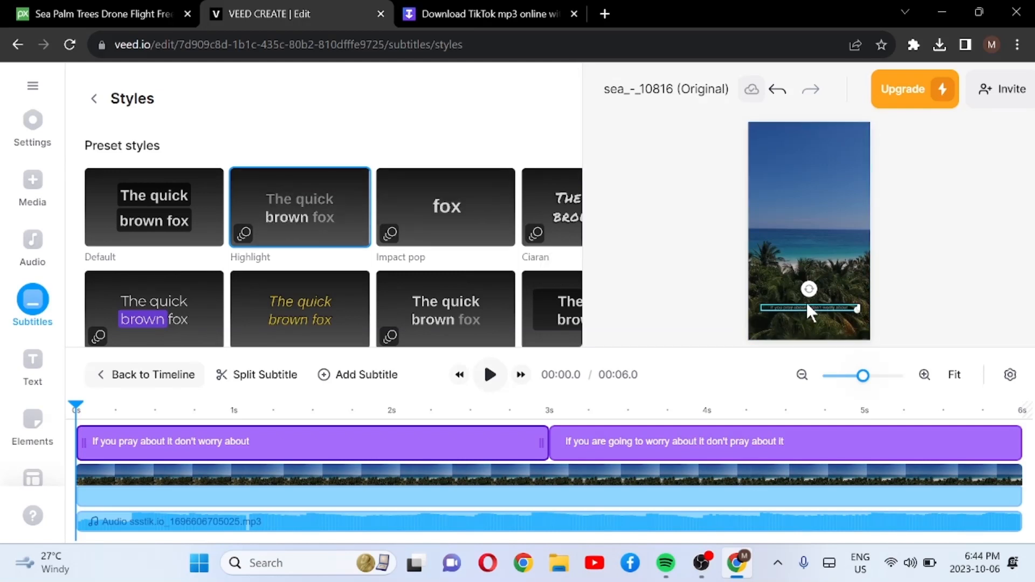
Step: Move the subtitle box up to the horizon in the preview, then play the video to check the subtitles and pause it
{"action": "left_click_drag", "start_coordinate": [807, 304], "coordinate": [801, 227]}
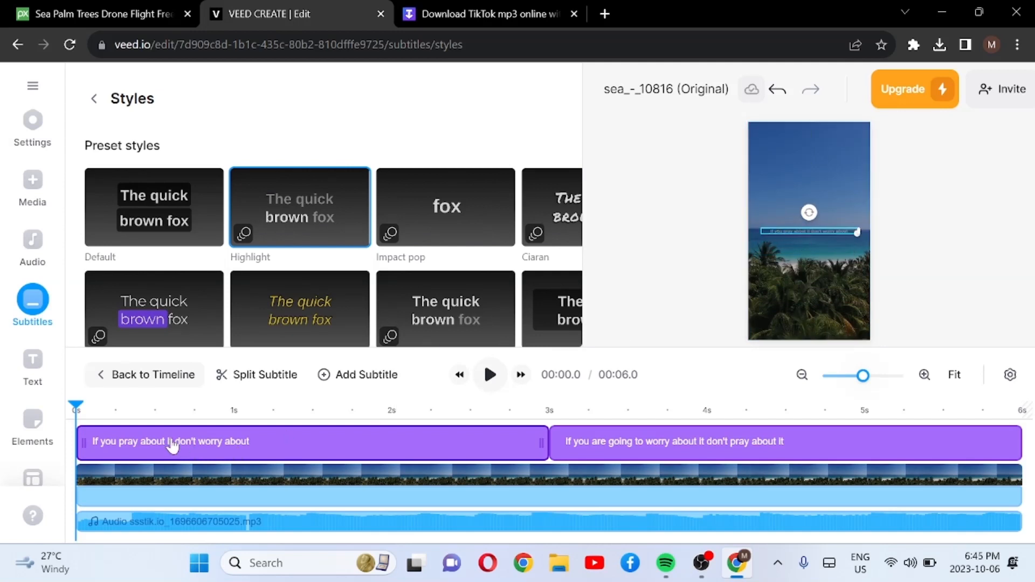
{"action": "left_click", "coordinate": [491, 378]}
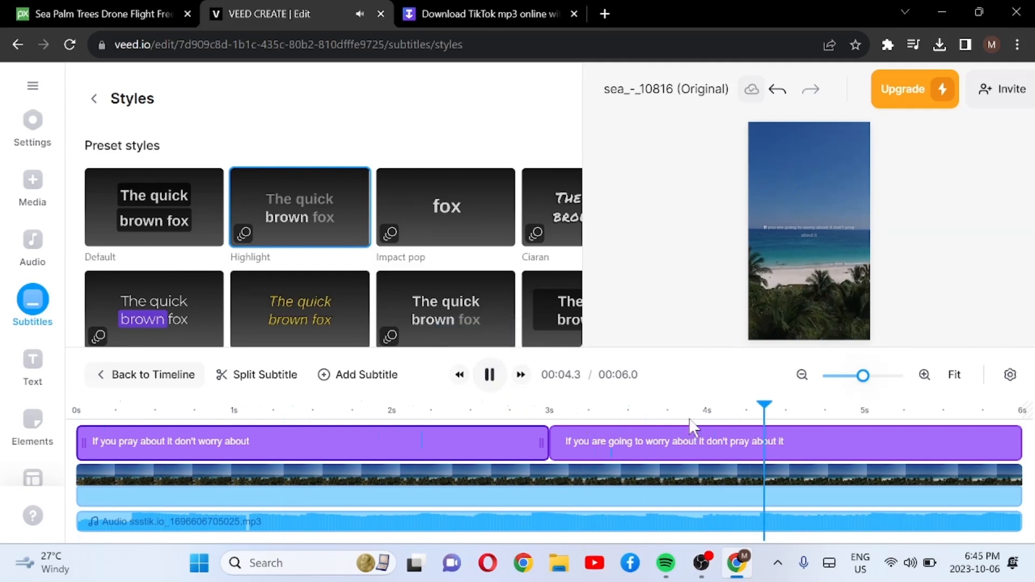
{"action": "left_click", "coordinate": [491, 375]}
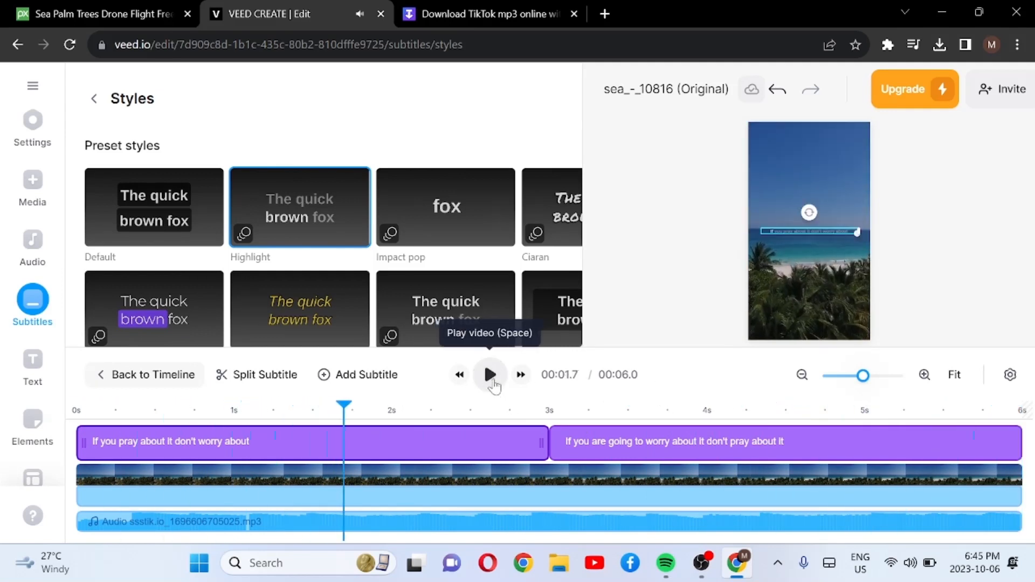